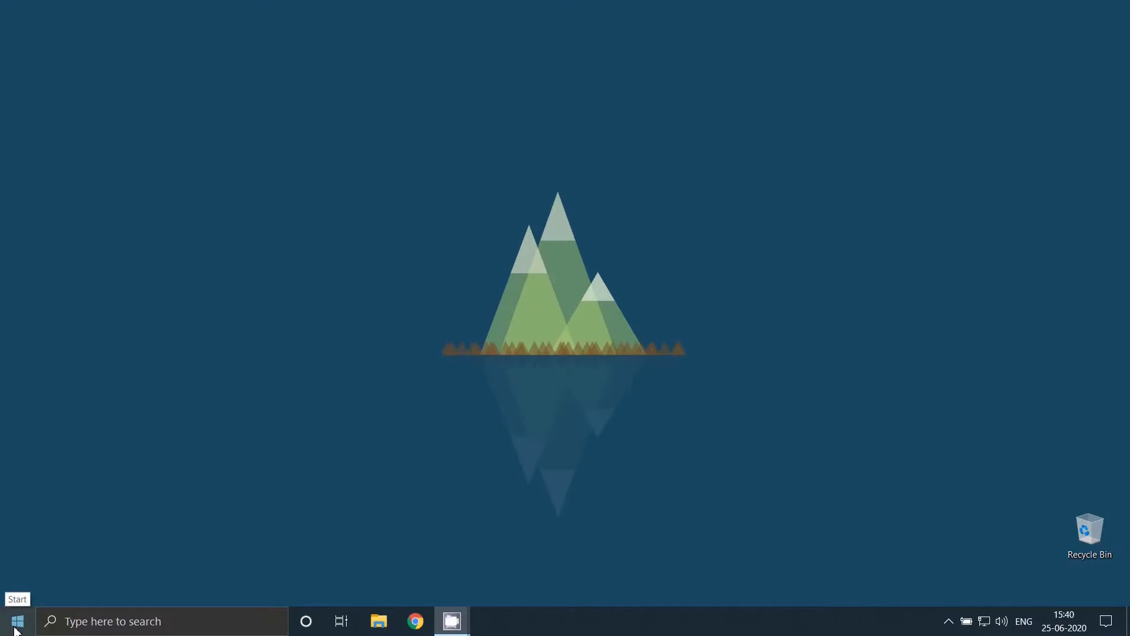
- Search Windows for "this PC", replace the search with "my computer", and open This PC
left_click(16, 629)
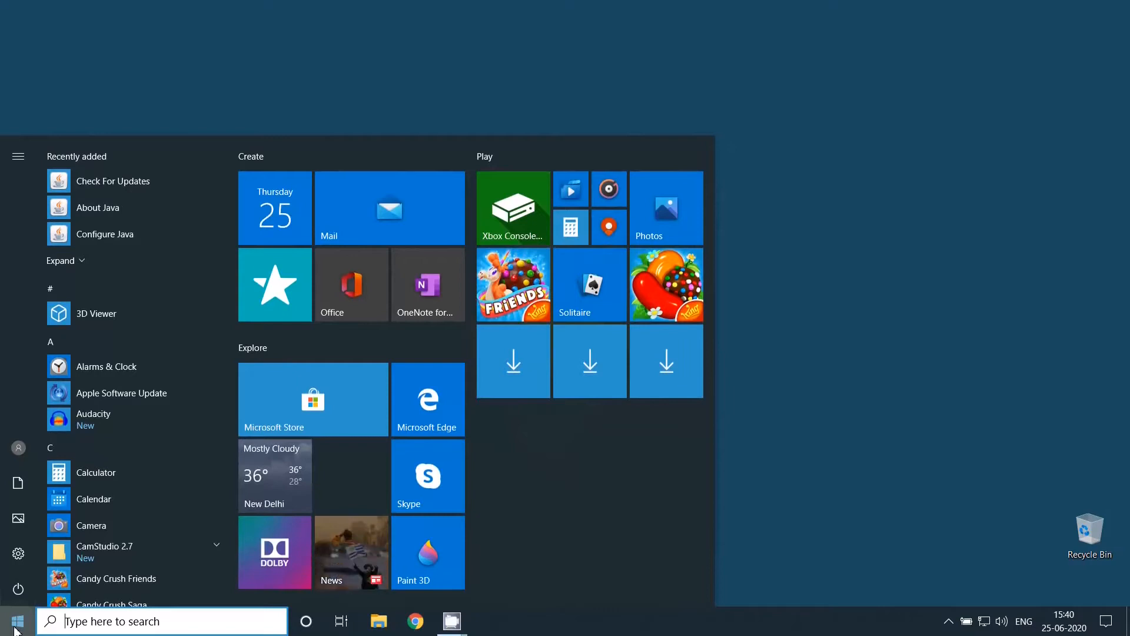
type("thisPC")
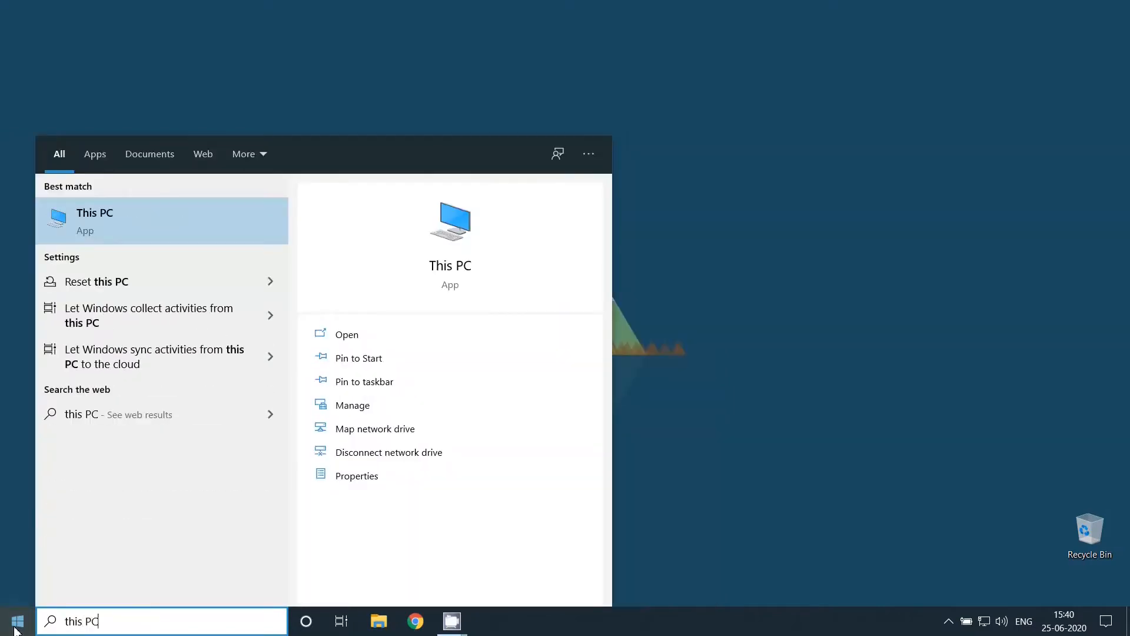
key("BackSpace")
key("BackSpace")
key("BackSpace")
key("BackSpace")
key("BackSpace")
key("BackSpace")
key("BackSpace")
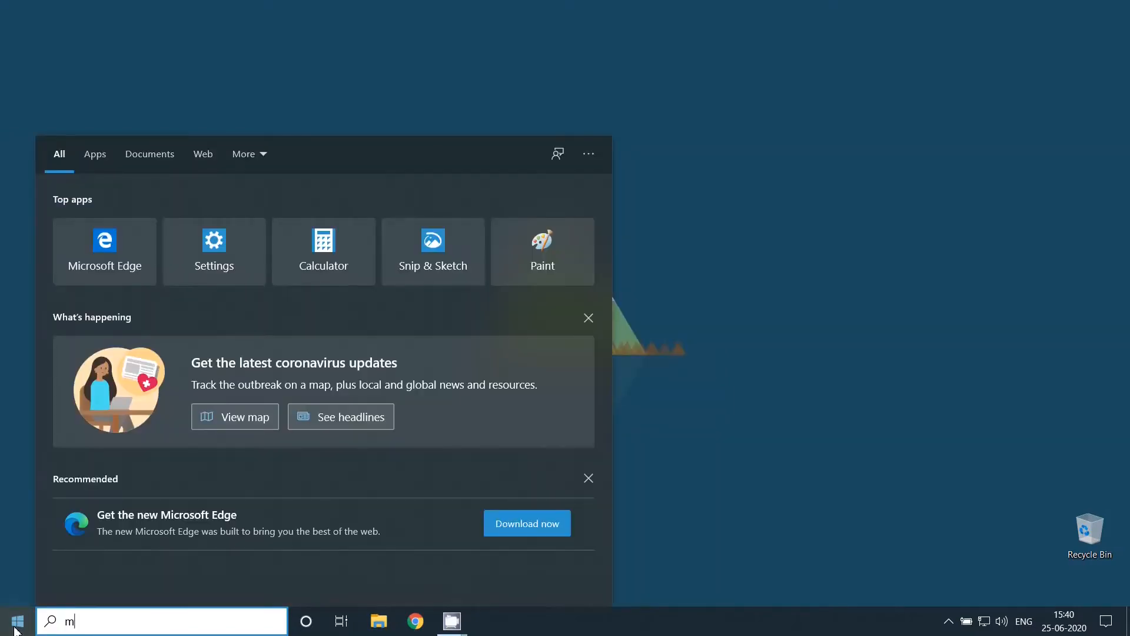
type("my computer")
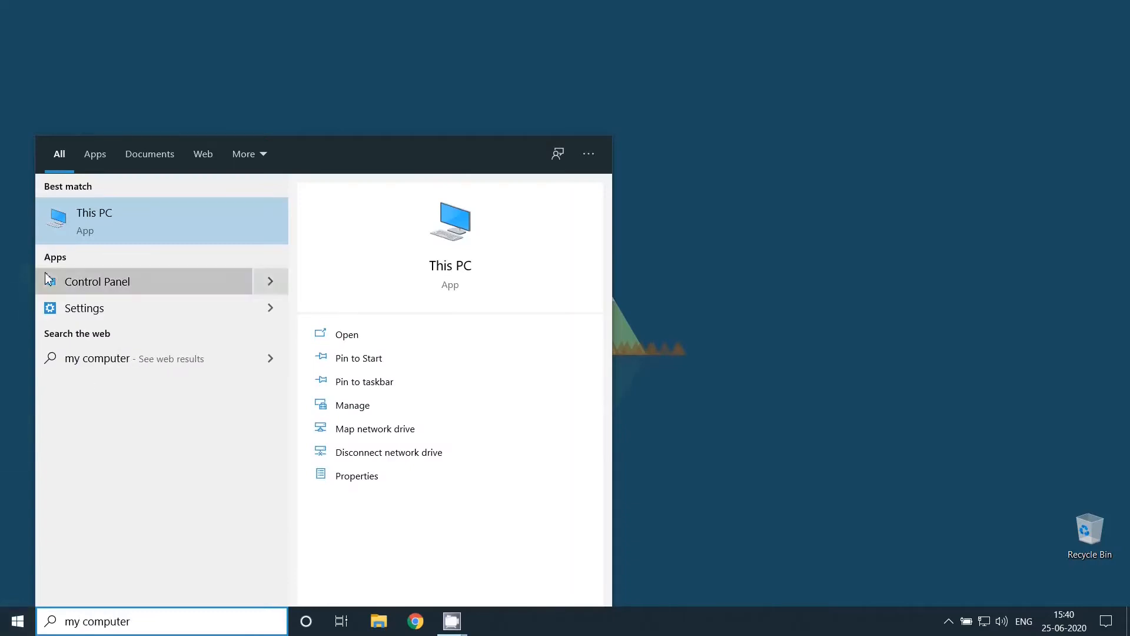
left_click(97, 225)
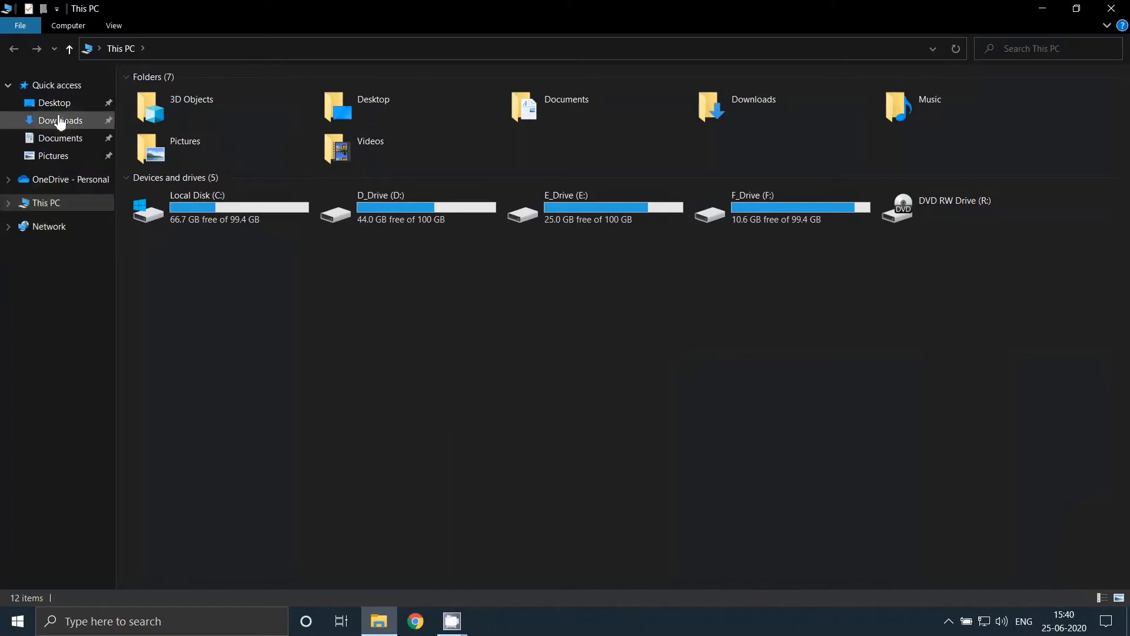
- View the properties of This PC to check the system type, and put the System and File Explorer windows away
left_click(63, 92)
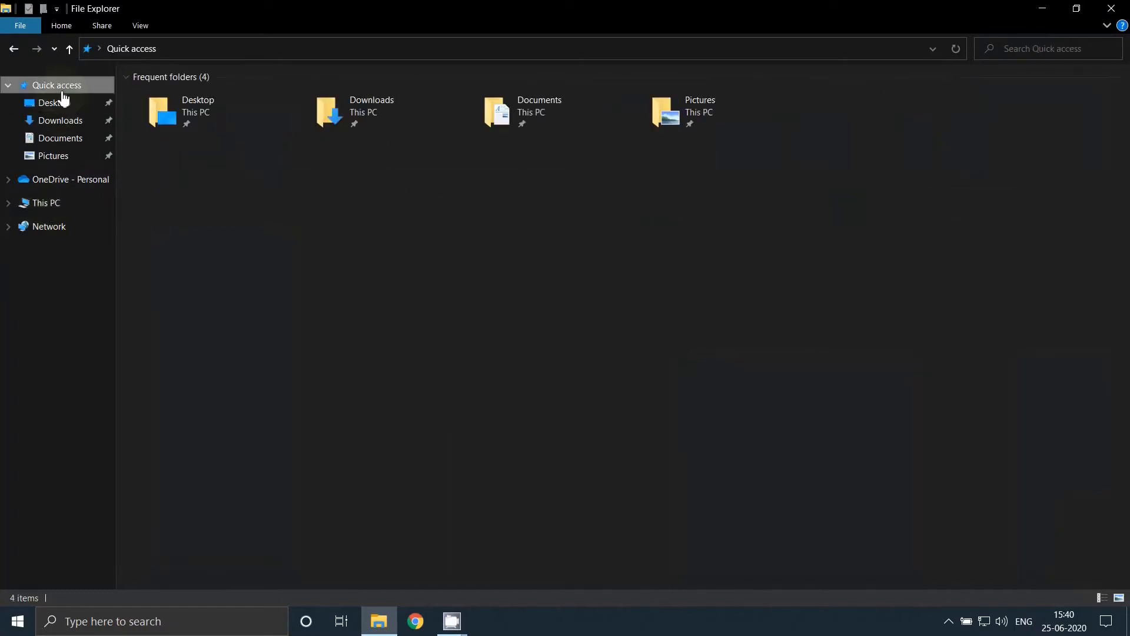
left_click(42, 206)
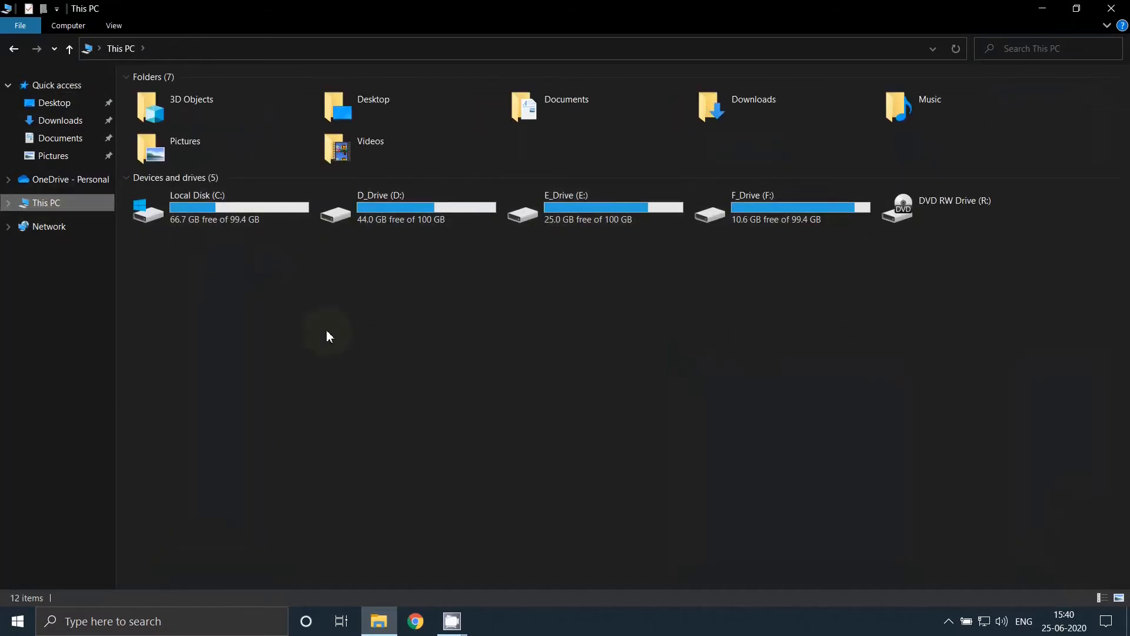
right_click(338, 298)
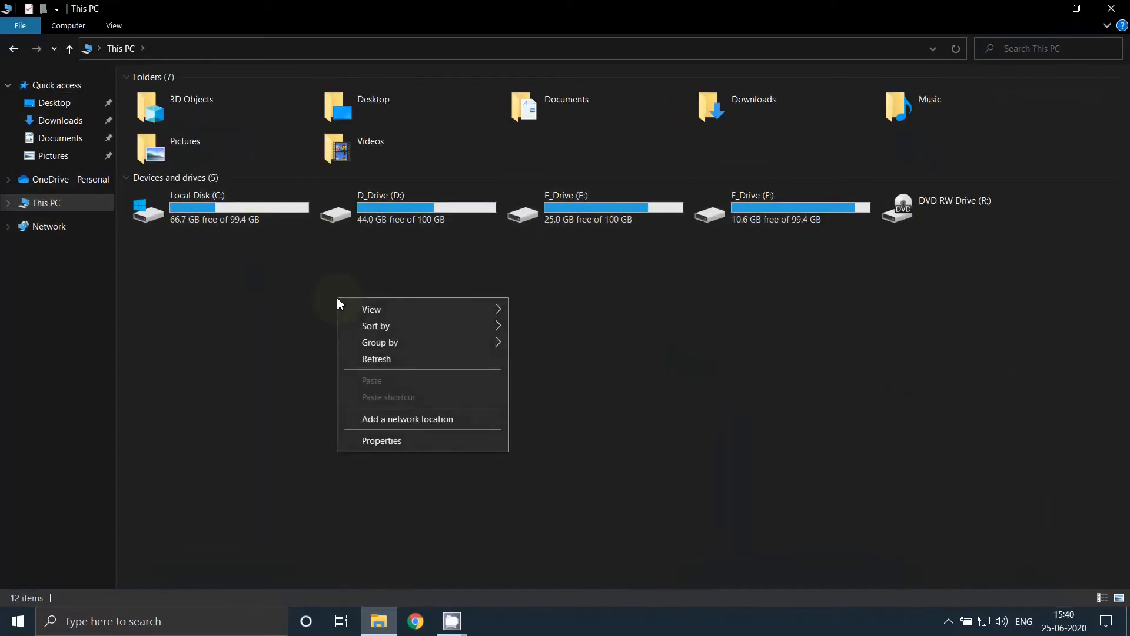
left_click(384, 439)
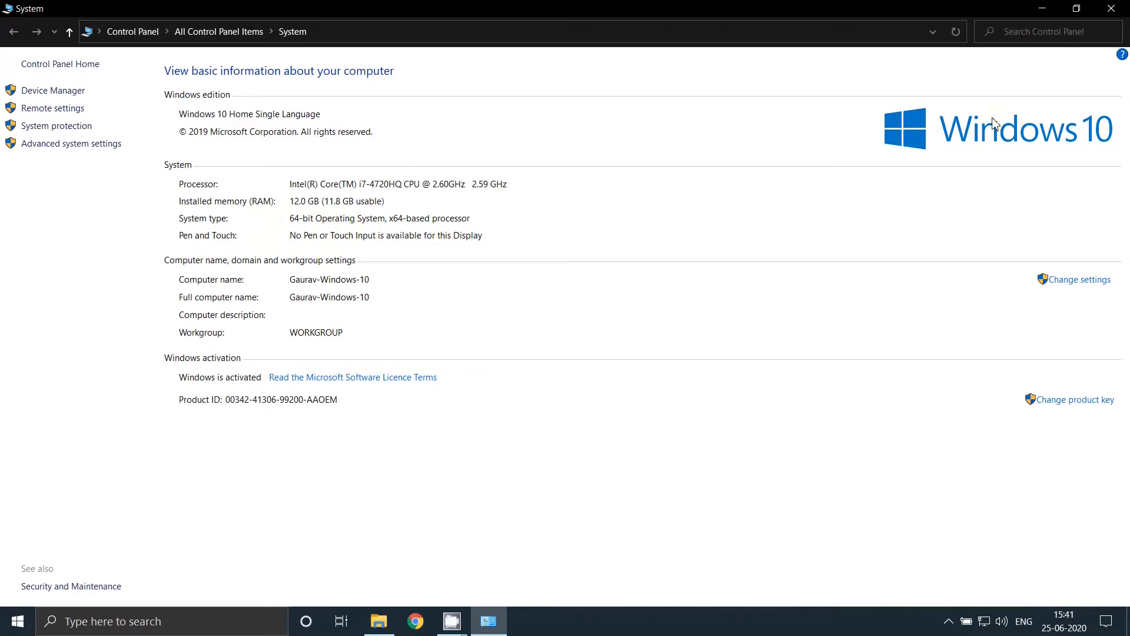
left_click(1042, 9)
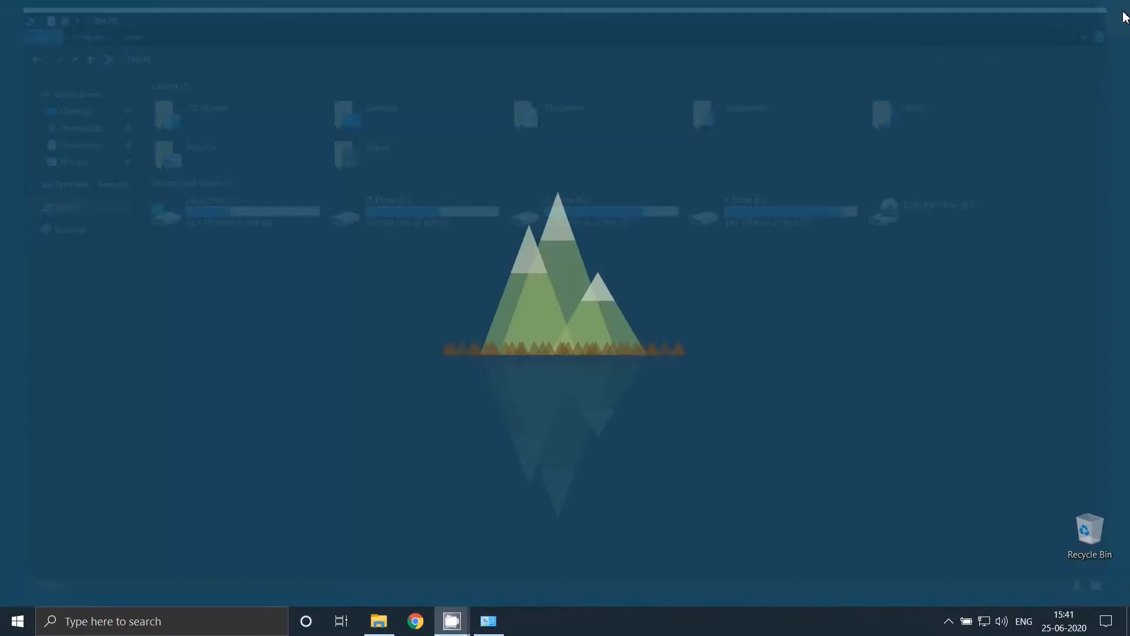
left_click(1042, 10)
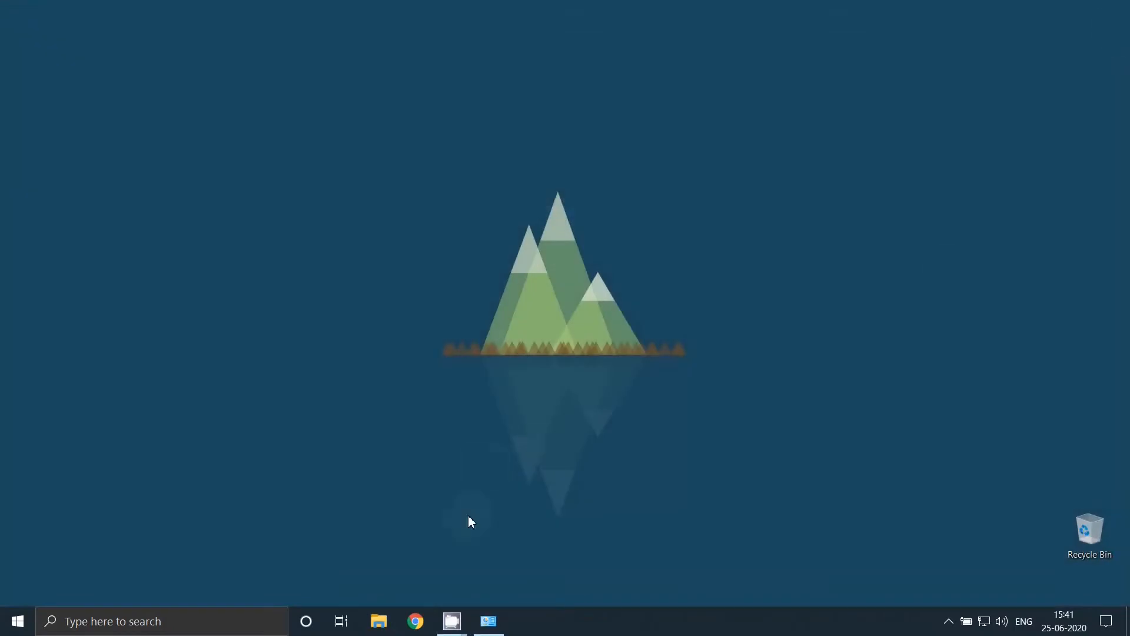
- Switch to Chrome and search Google for "VMware Player"
left_click(415, 620)
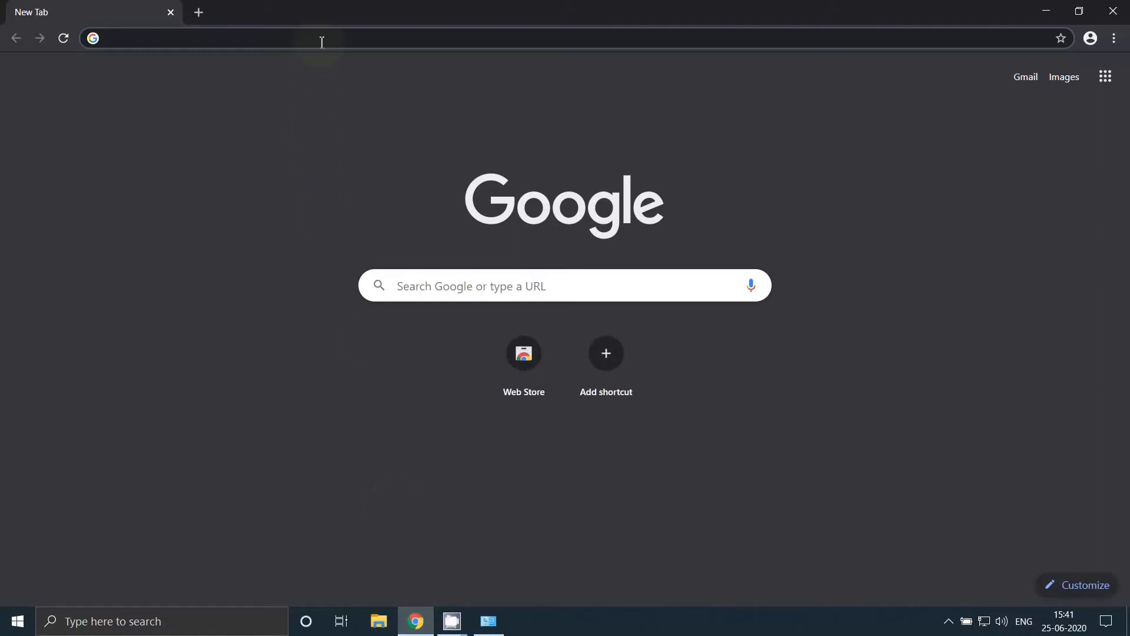
type("VM")
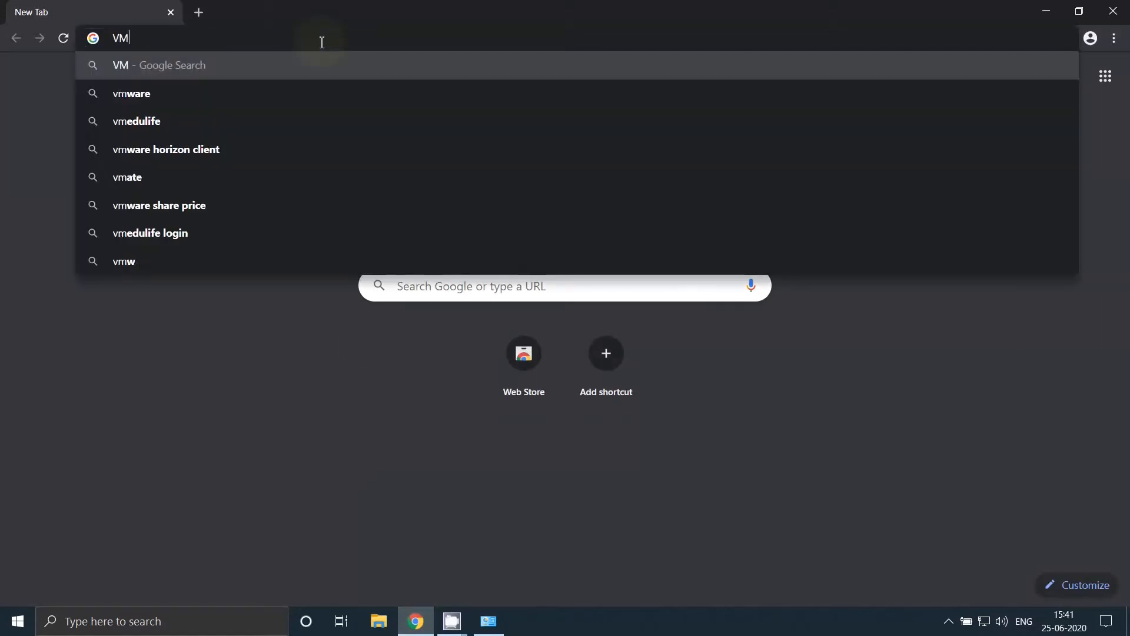
type("ware Player")
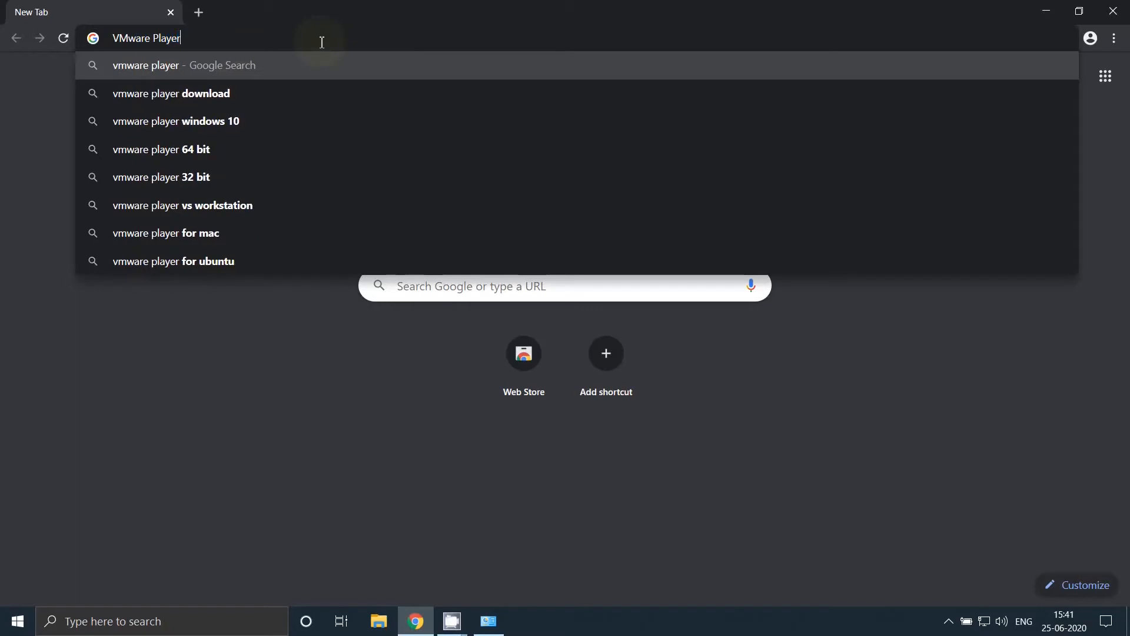
key("Return")
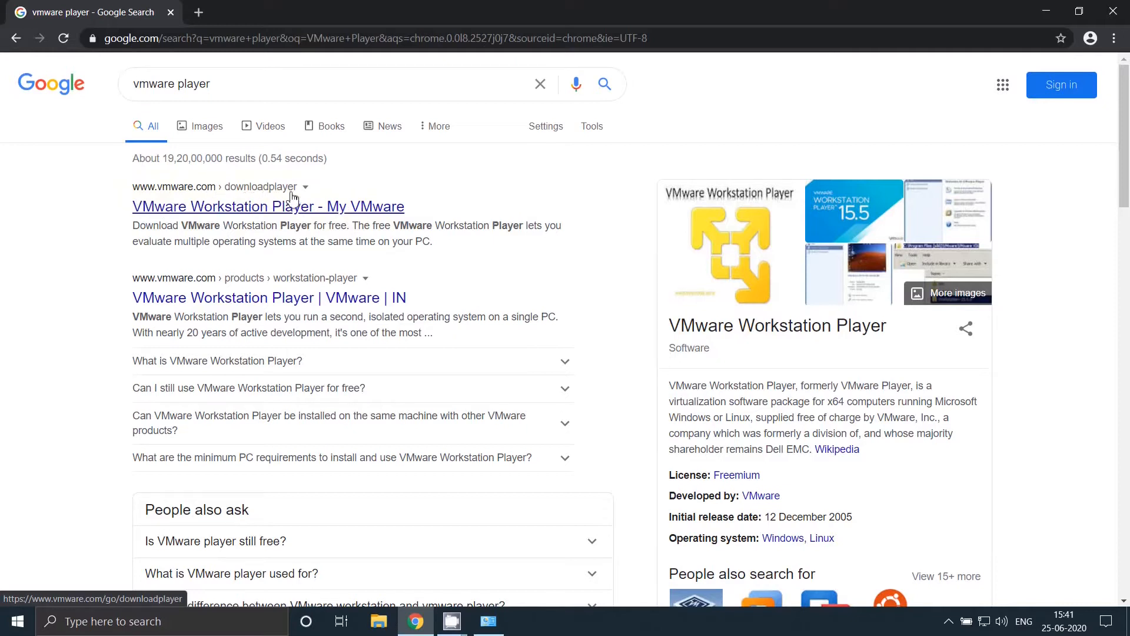
- Open the "VMware Workstation Player - My VMware" result in a new tab and review the VMware Workstation 15.5.6 Player download entry
right_click(255, 215)
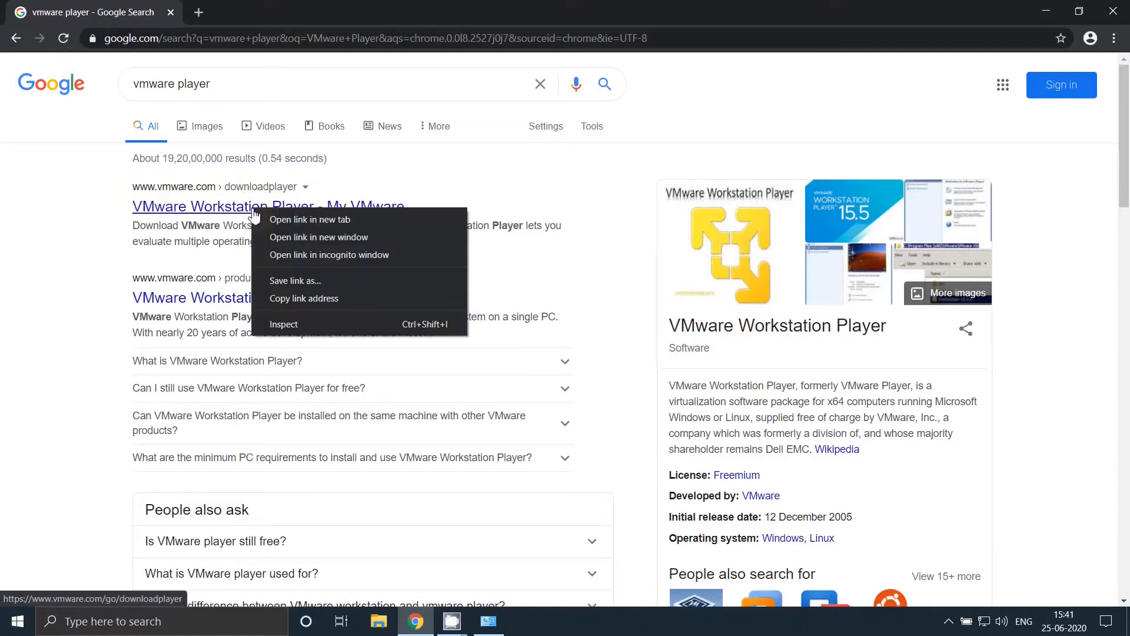
left_click(268, 220)
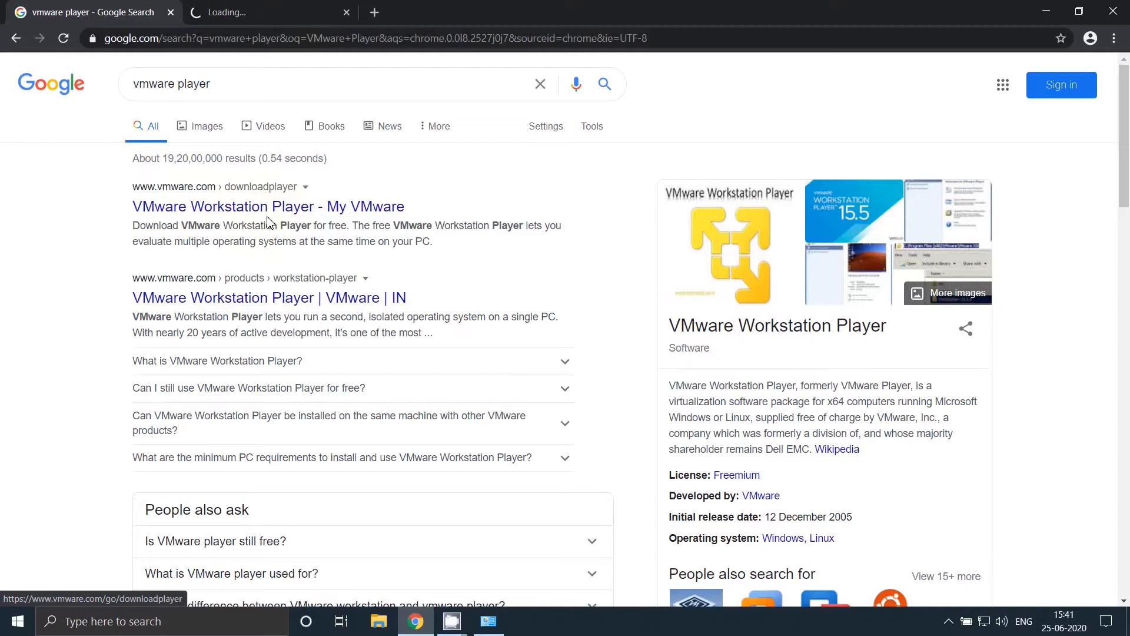
left_click(257, 8)
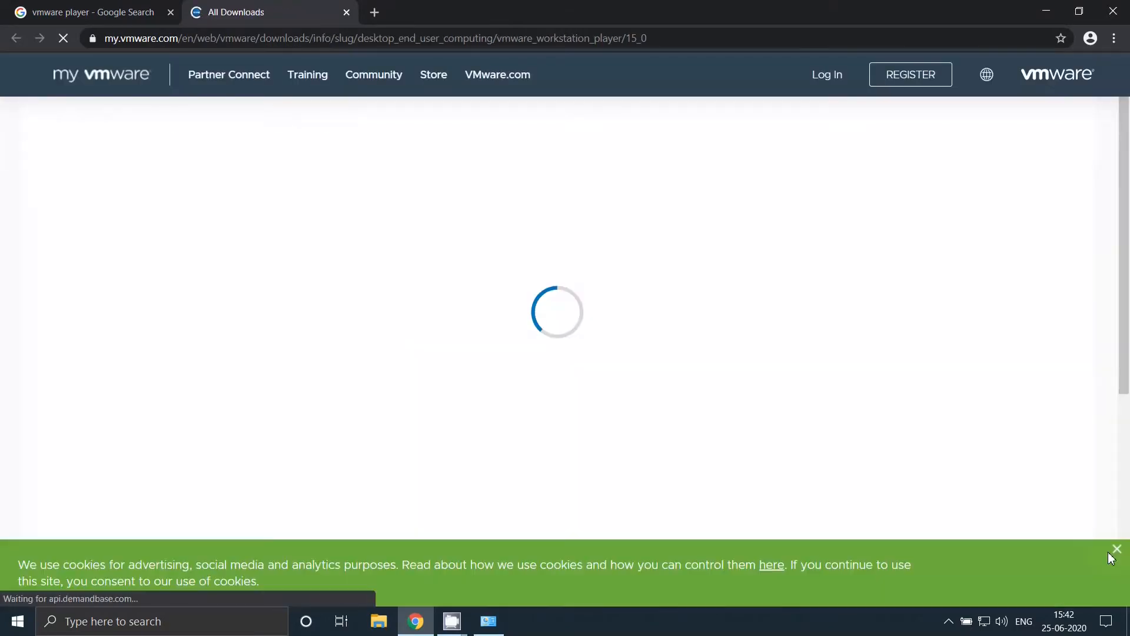
left_click(1116, 549)
scroll(386, 491, "down", 4)
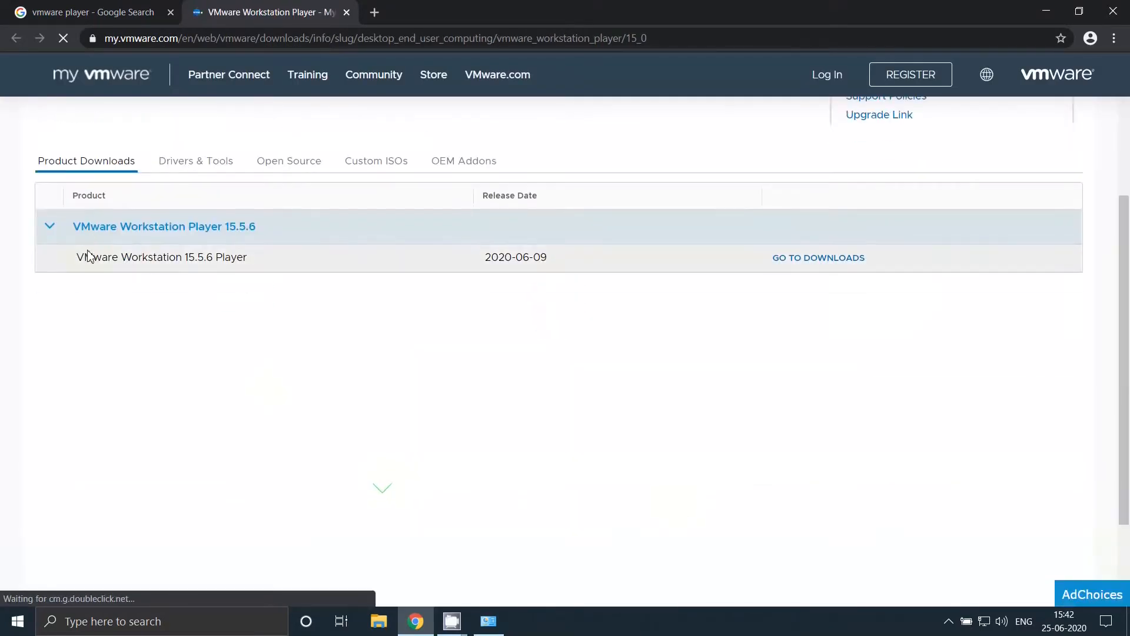
left_click_drag(76, 258, 254, 269)
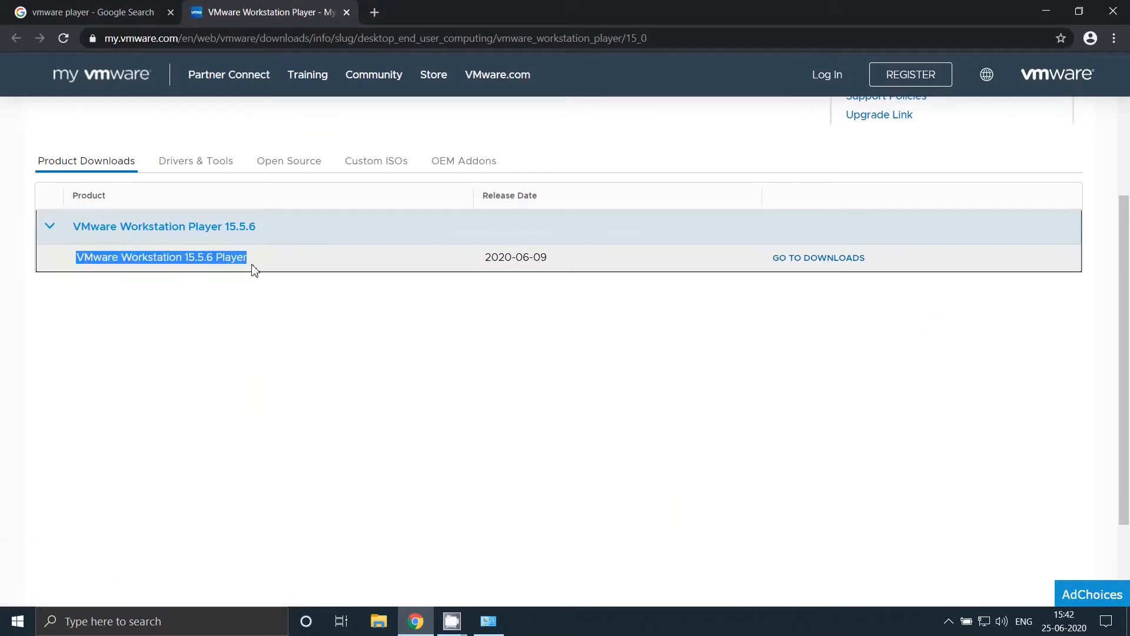
left_click(270, 290)
scroll(288, 355, "up", 3)
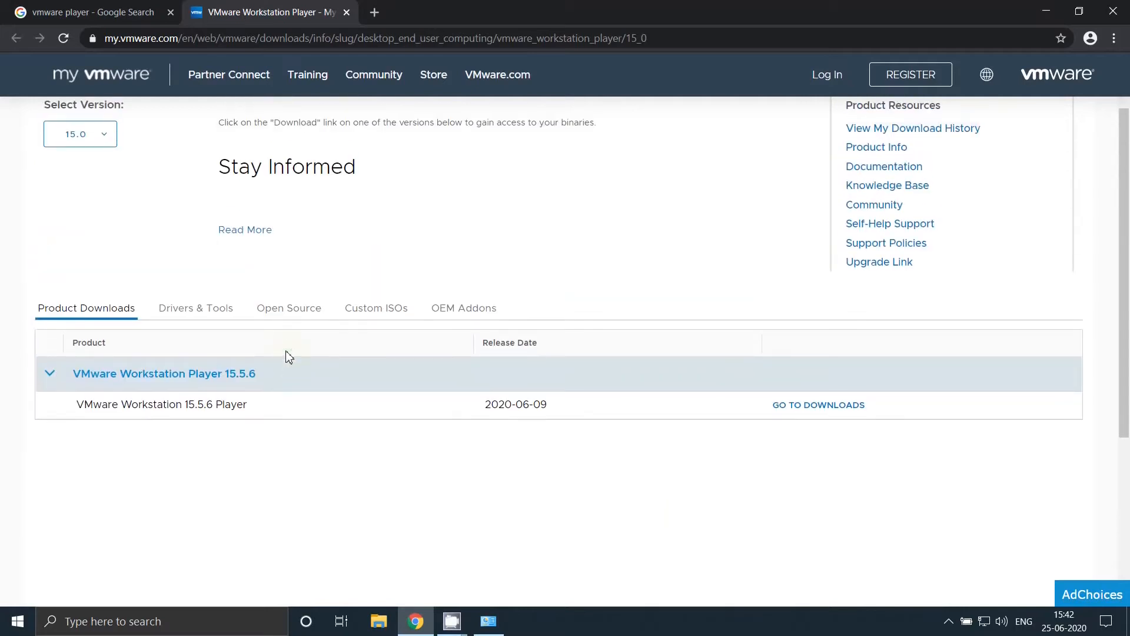
- Return to the Google results, search for "vmware player 32-bit", and look through the results
left_click(134, 10)
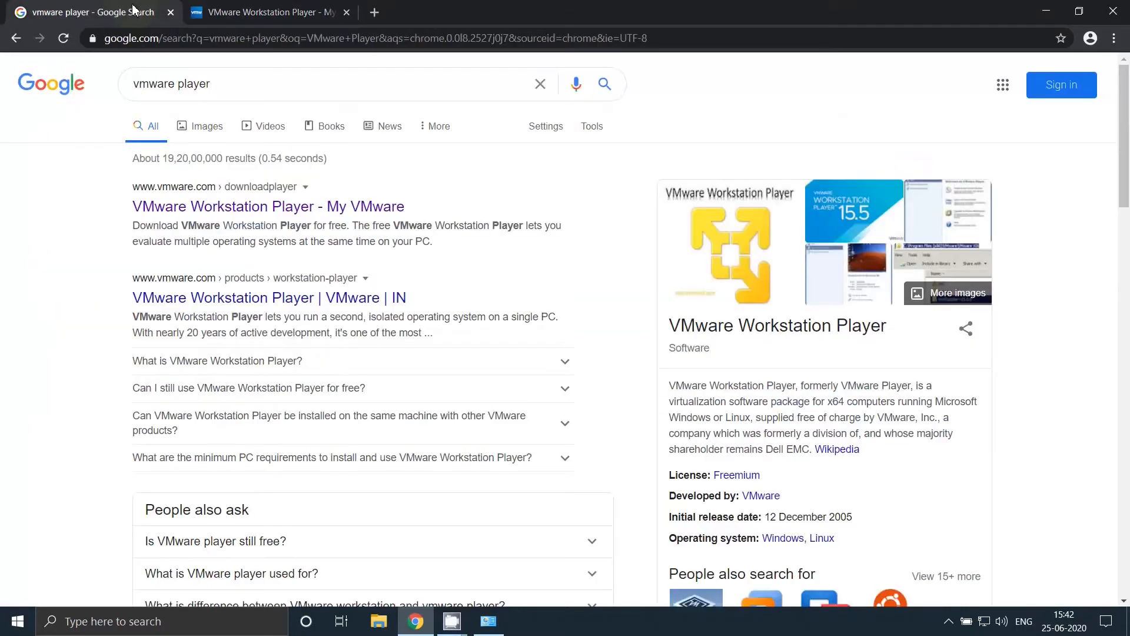
left_click(260, 85)
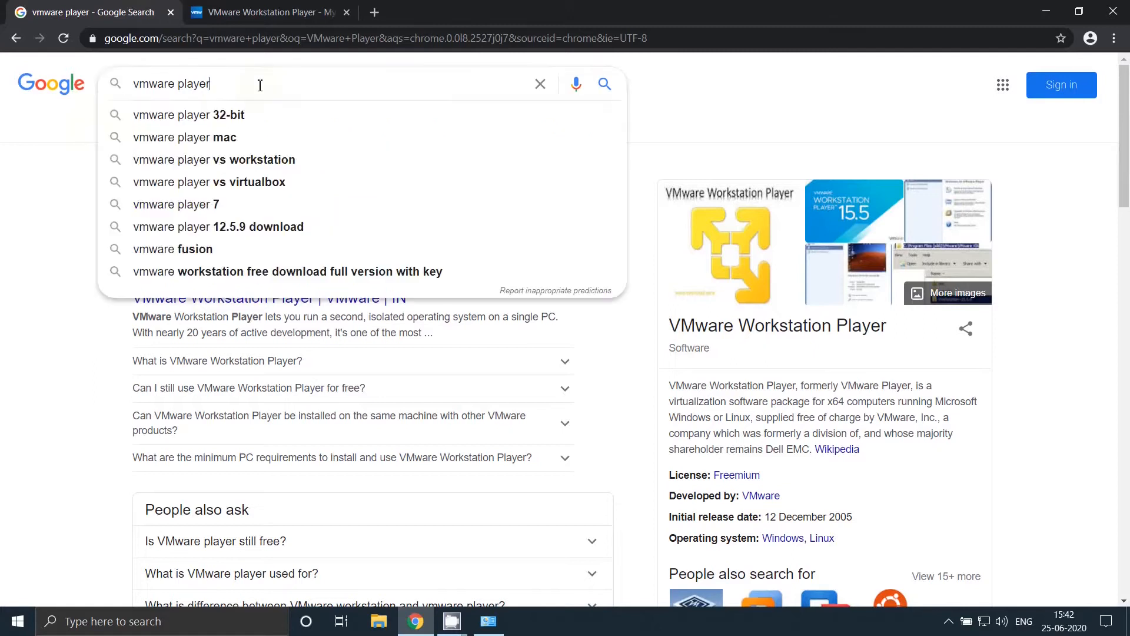
left_click(252, 119)
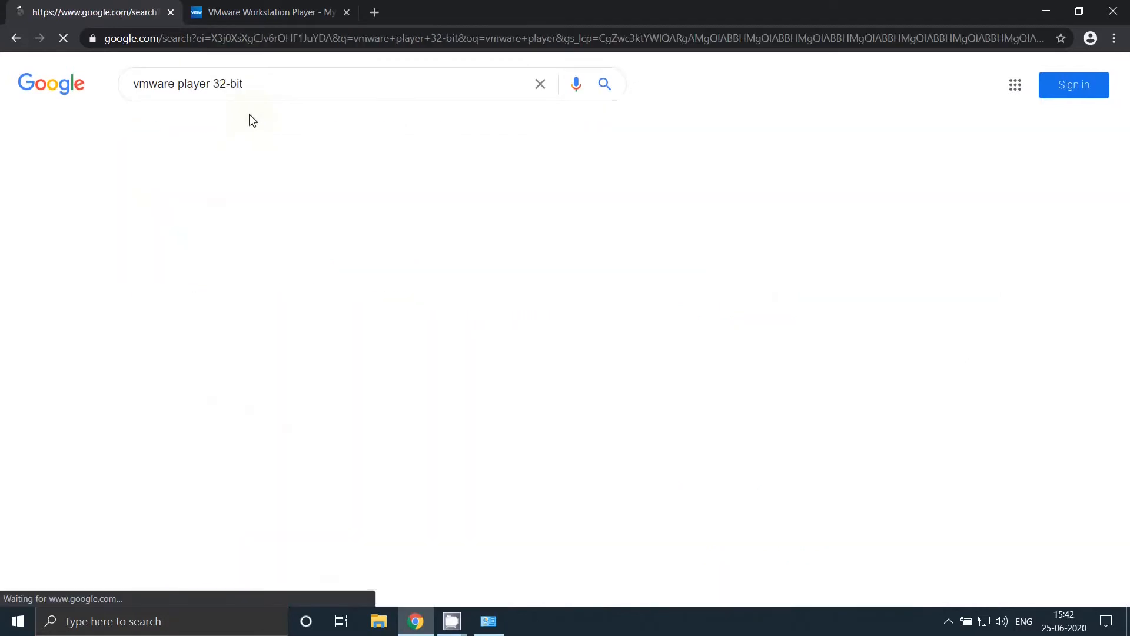
scroll(84, 233, "down", 1)
scroll(85, 233, "up", 1)
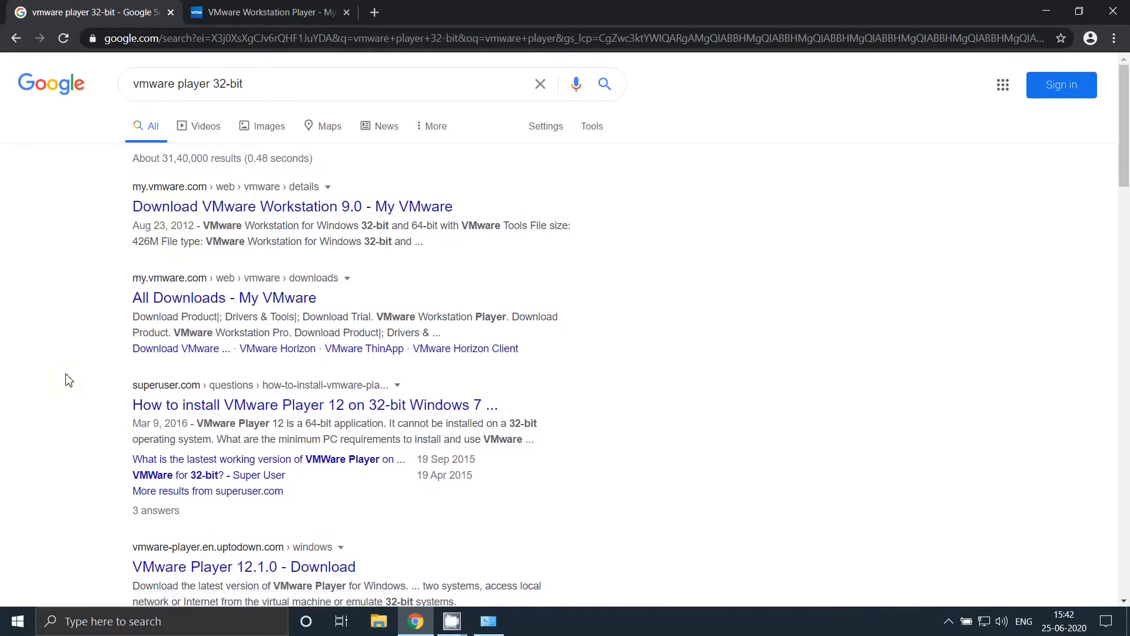
scroll(68, 380, "down", 3)
scroll(69, 380, "down", 2)
scroll(69, 379, "up", 6)
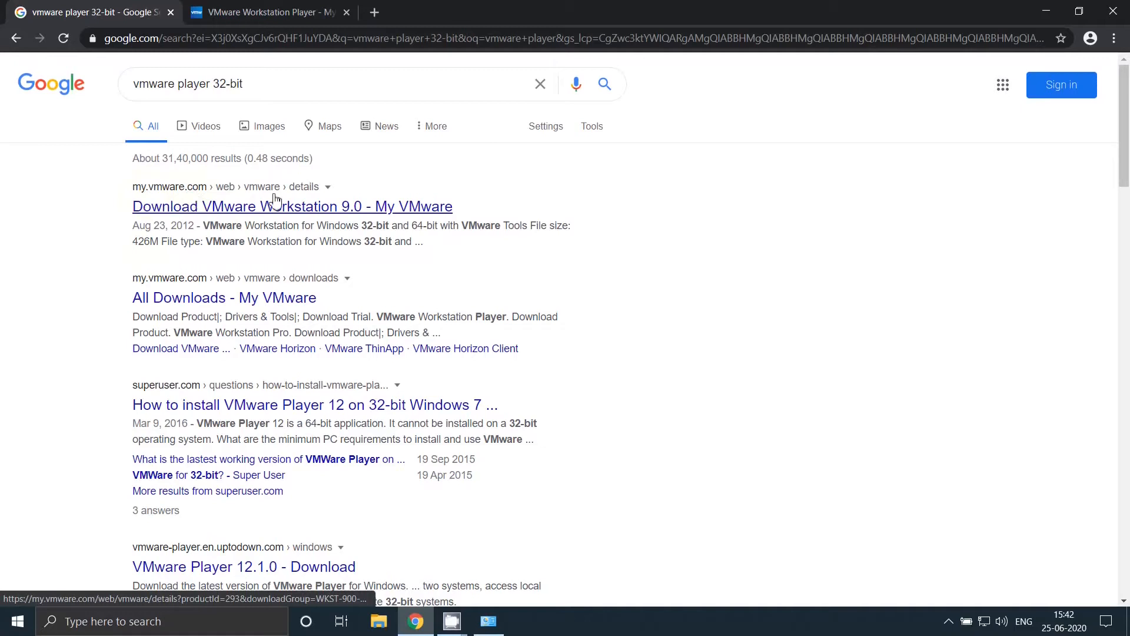
- Open the "Download VMware Workstation 9.0" result in a new tab and search All Downloads for "VMware Player"
right_click(274, 215)
left_click(312, 222)
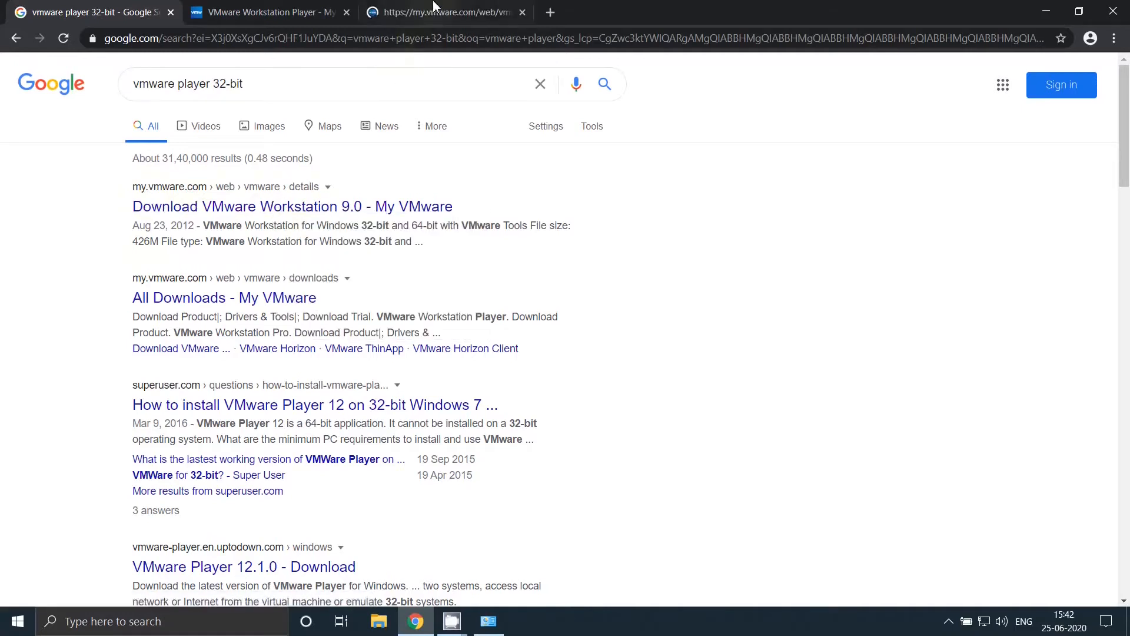
left_click(434, 7)
left_click(373, 199)
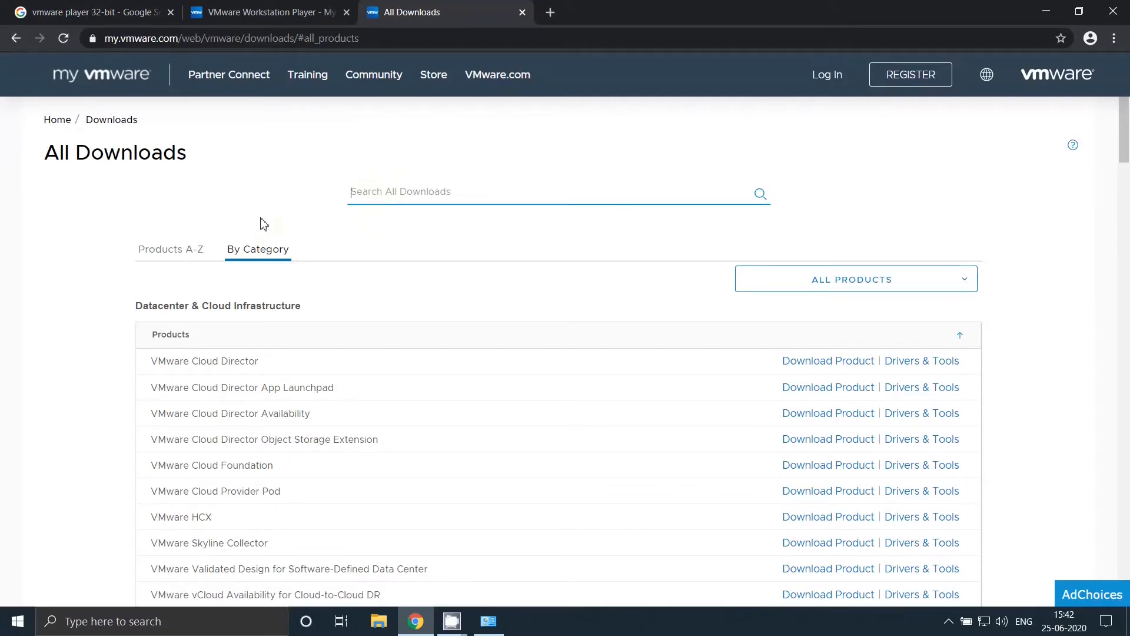
type("VMware Player")
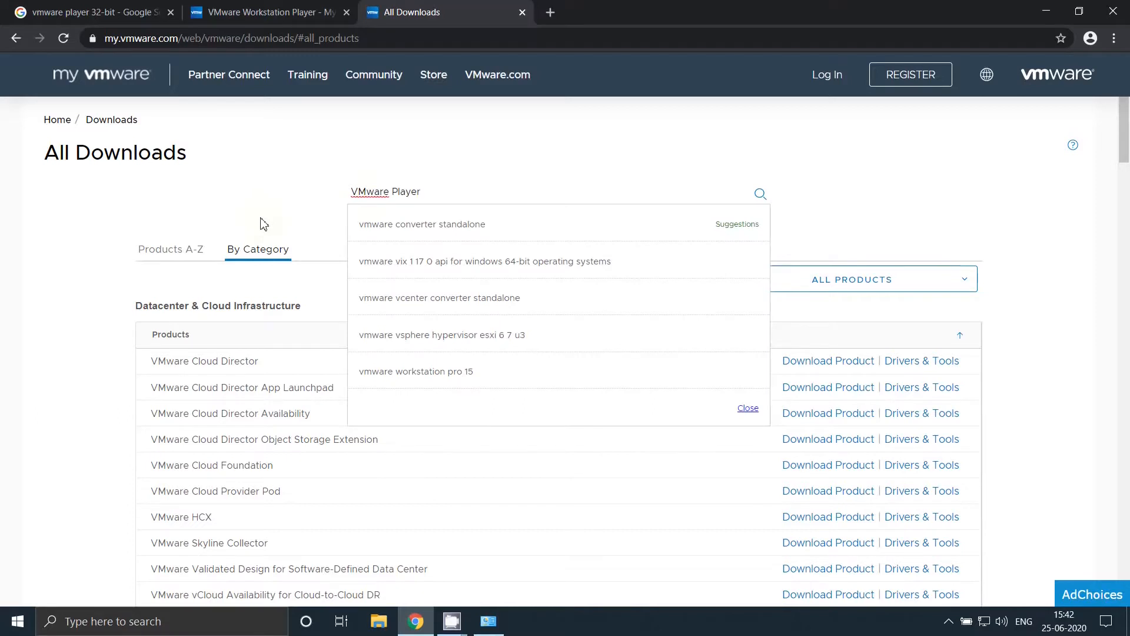
key("Return")
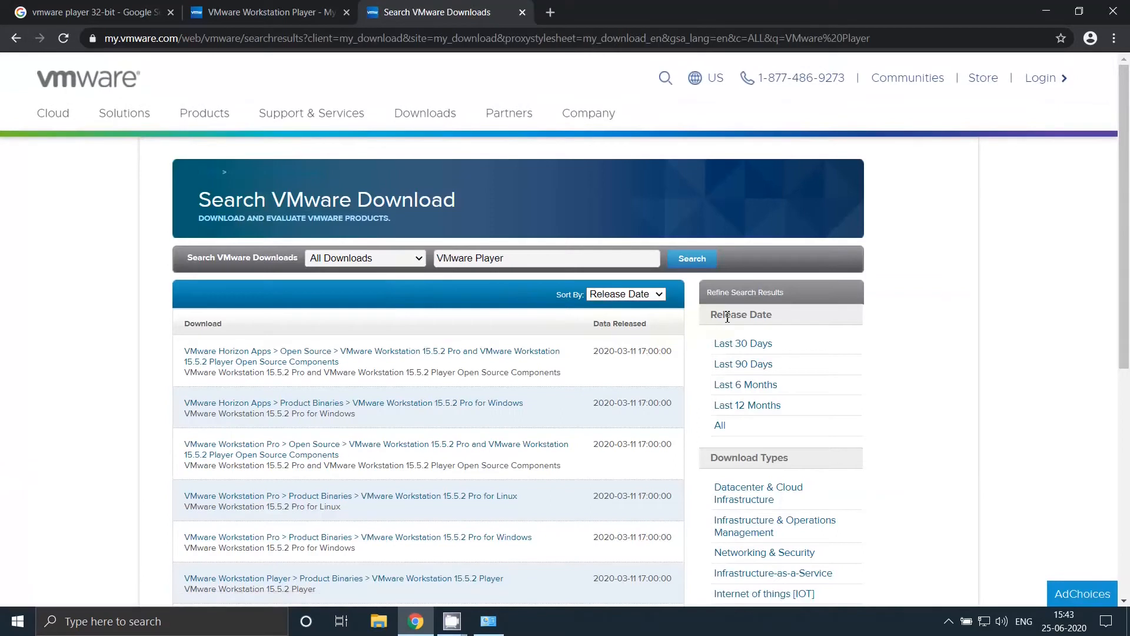
- Refine the download results to all release dates, show 30 items per page, and look through the list
triple_click(727, 316)
left_click(721, 429)
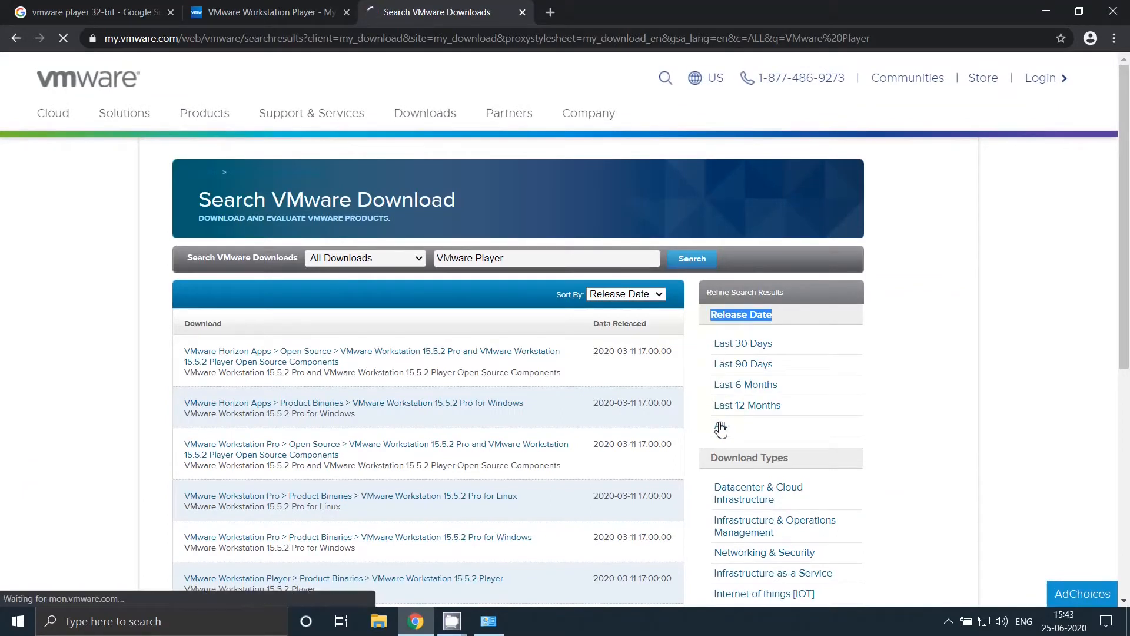
scroll(177, 383, "down", 7)
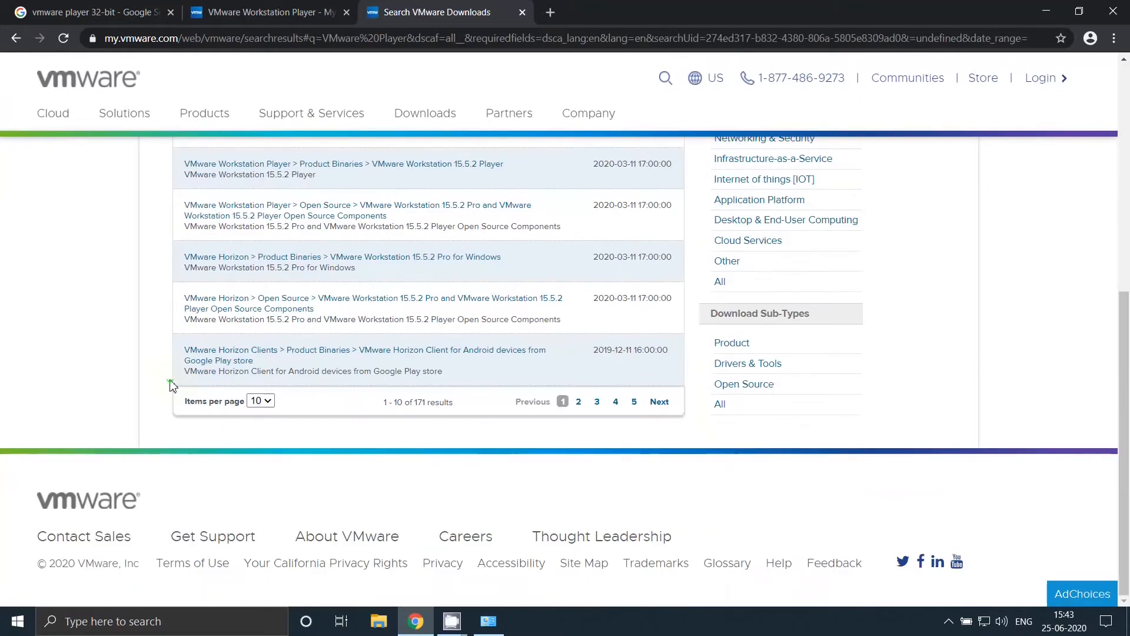
left_click(266, 406)
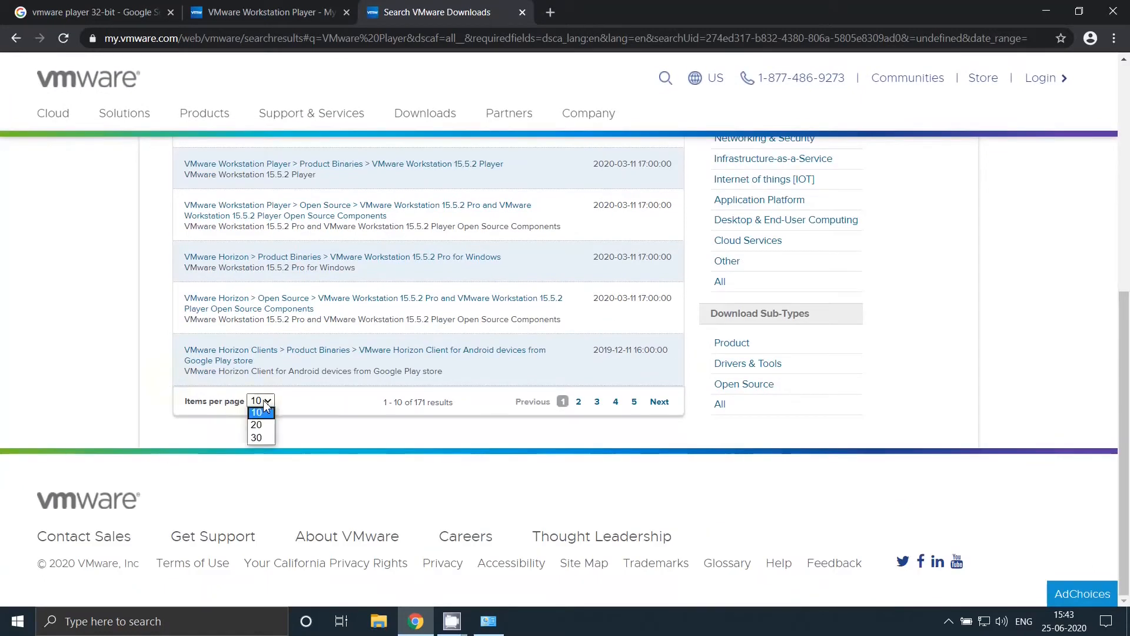
left_click(258, 437)
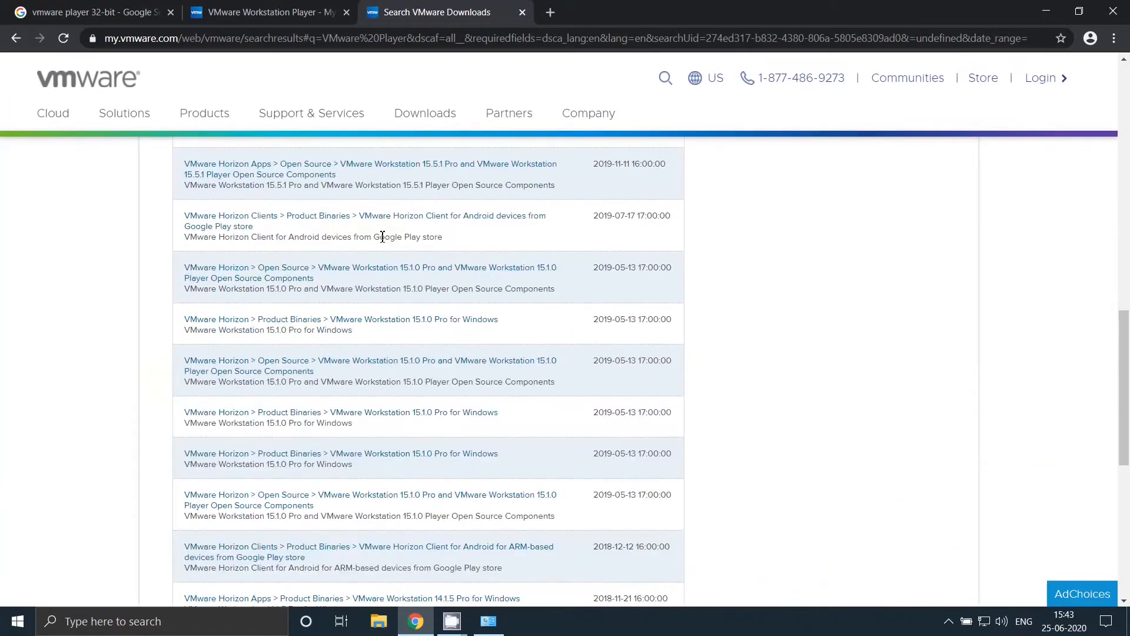
scroll(306, 271, "down", 10)
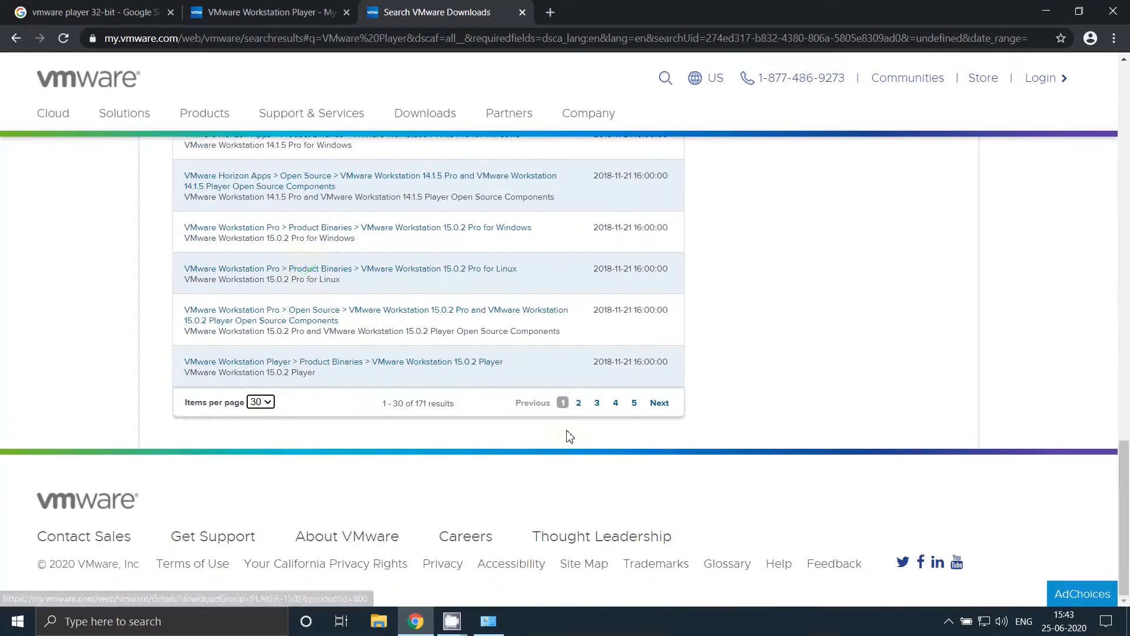
- Go to page 5 of the download results and open the VMware Player 6.0.7 product binaries entry in a new tab
left_click(635, 404)
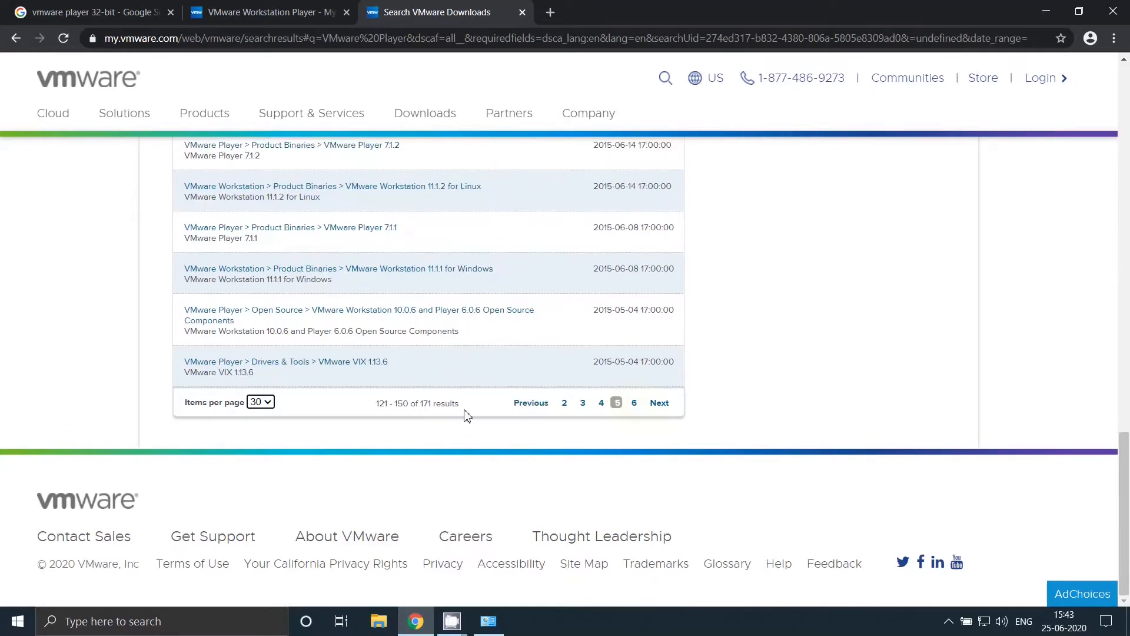
scroll(416, 404, "up", 3)
scroll(415, 404, "up", 4)
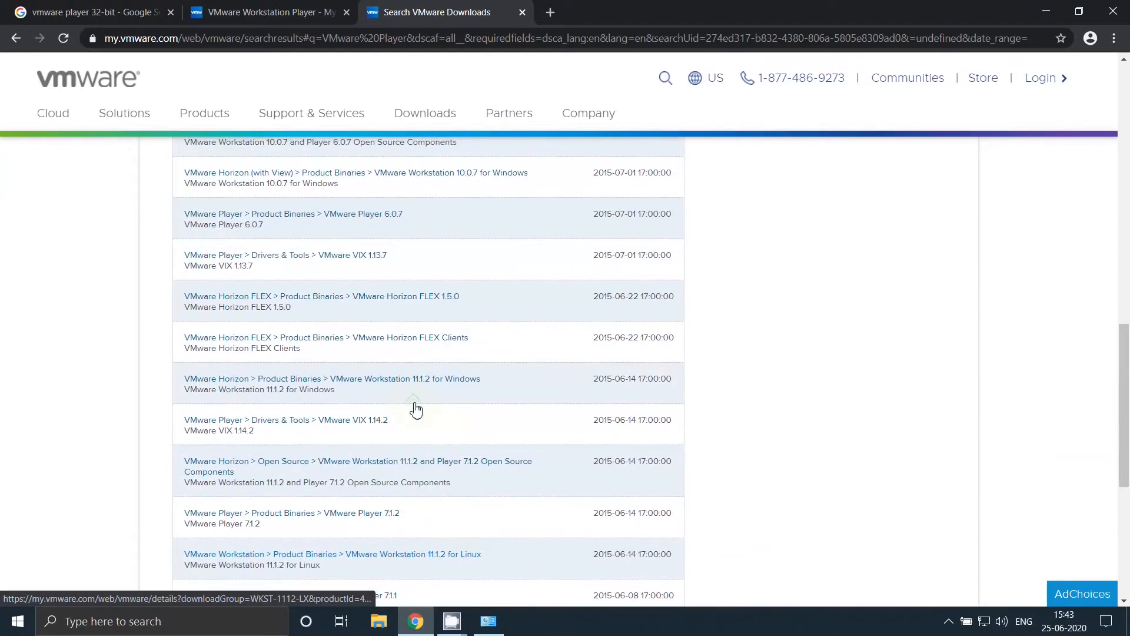
scroll(416, 406, "up", 3)
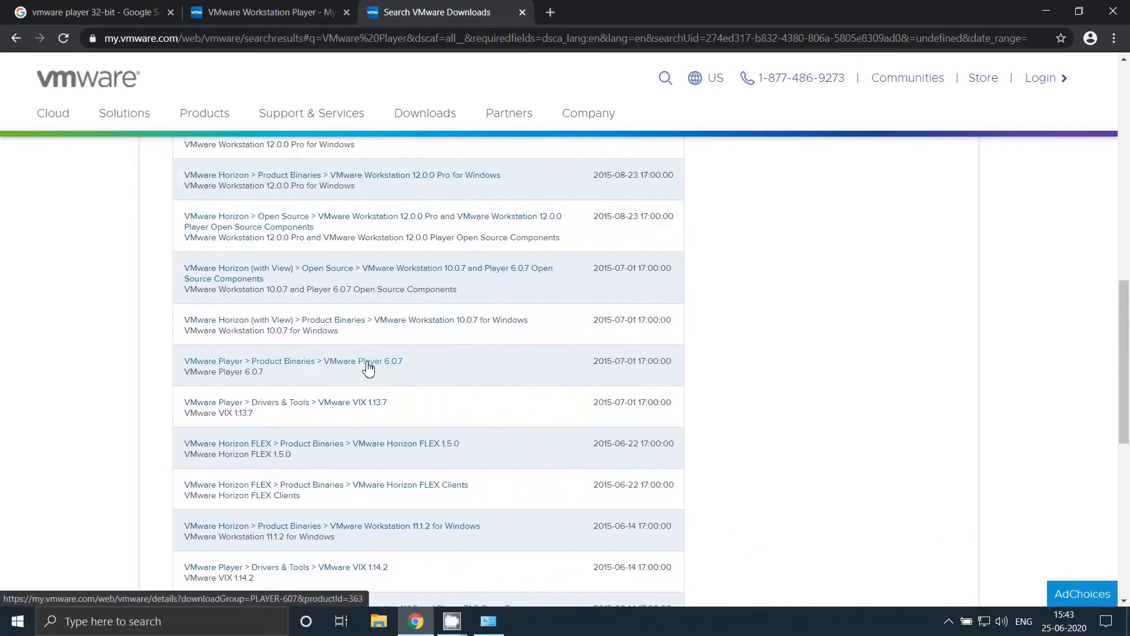
right_click(368, 367)
left_click(381, 370)
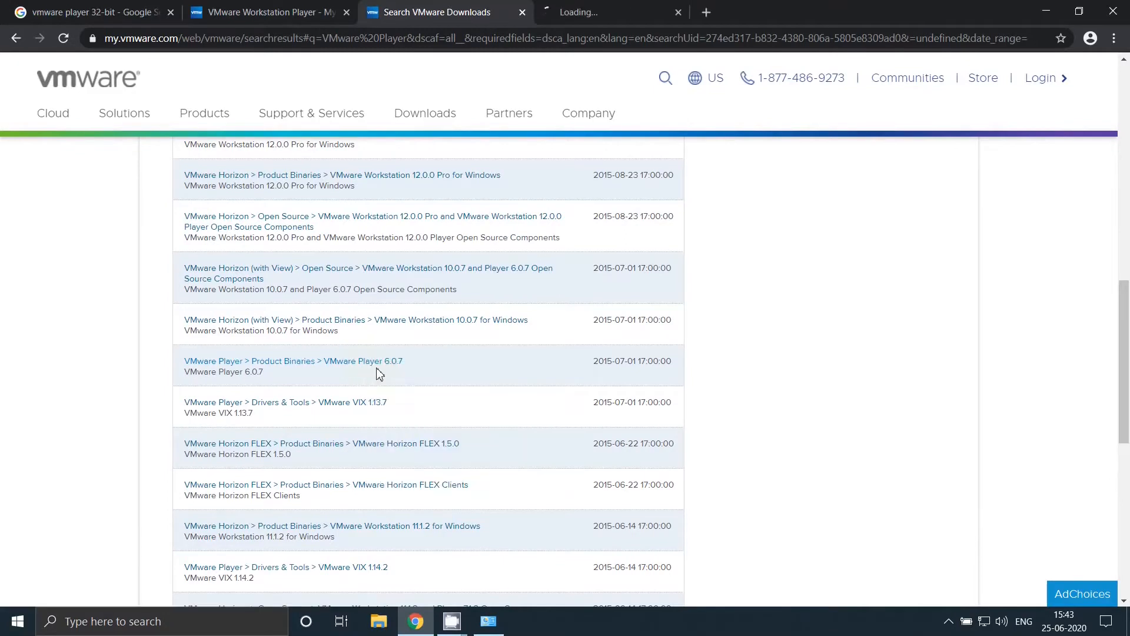
left_click(642, 12)
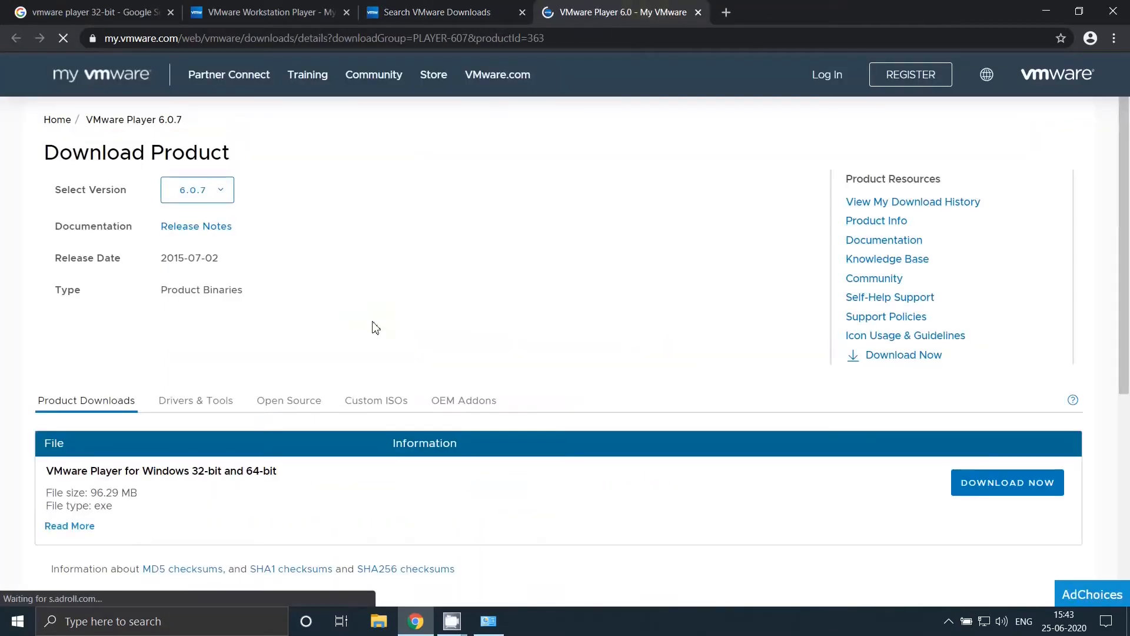
- Check which Windows architectures the VMware Player 6.0.7 download file supports
scroll(349, 346, "down", 1)
left_click_drag(53, 398, 201, 400)
triple_click(260, 401)
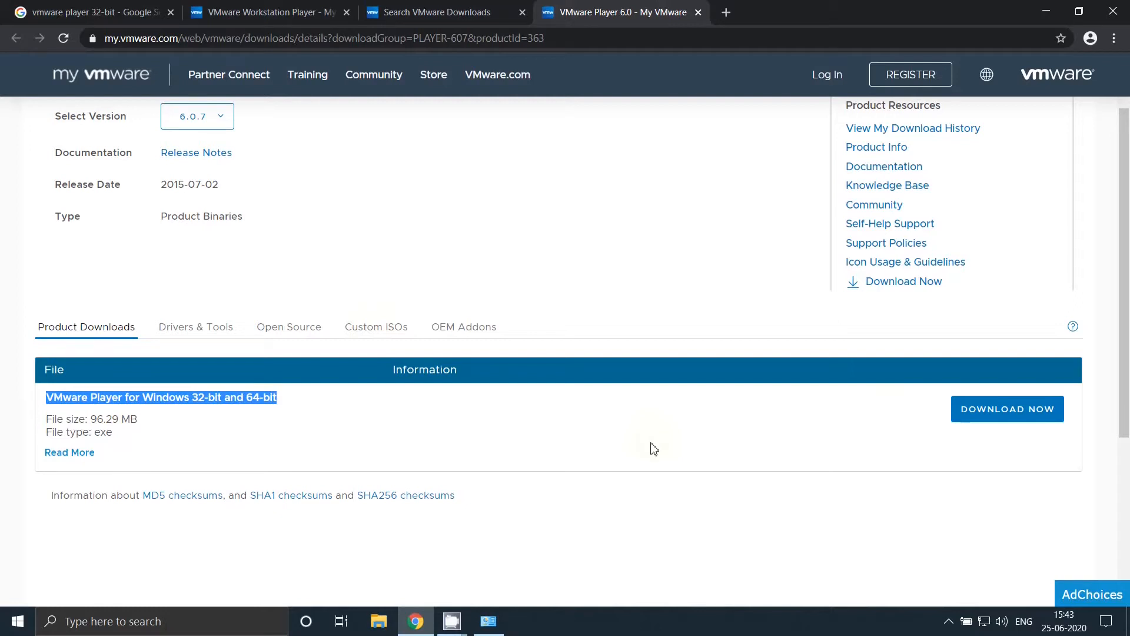
- Return to the VMware Workstation Player page and open the downloads for VMware Workstation 15.5.6 Player
left_click(289, 16)
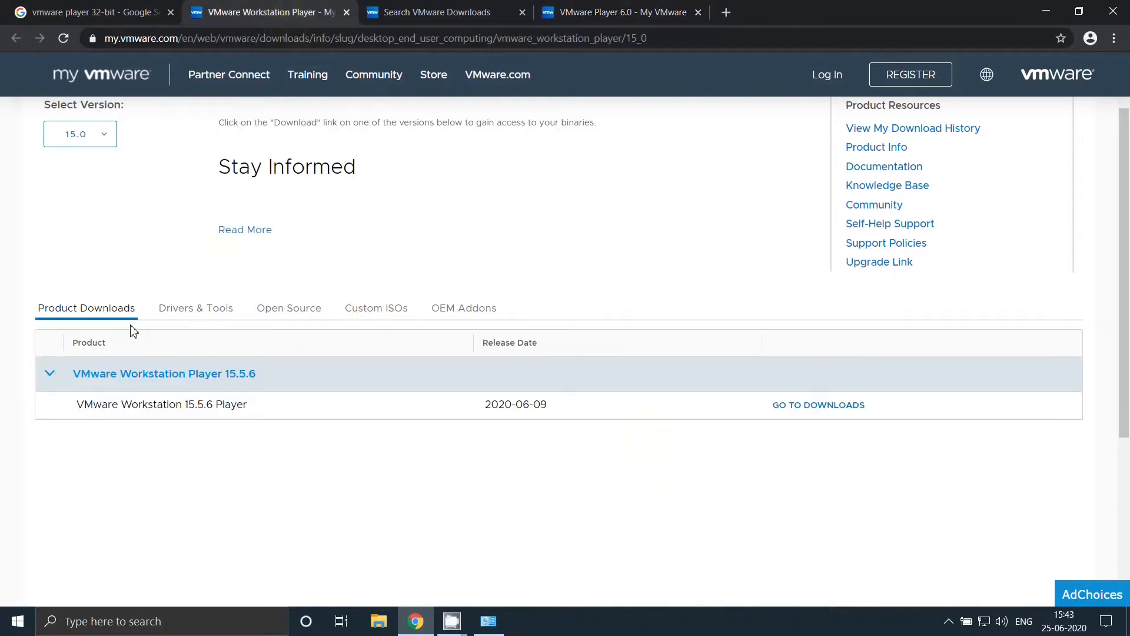
triple_click(132, 407)
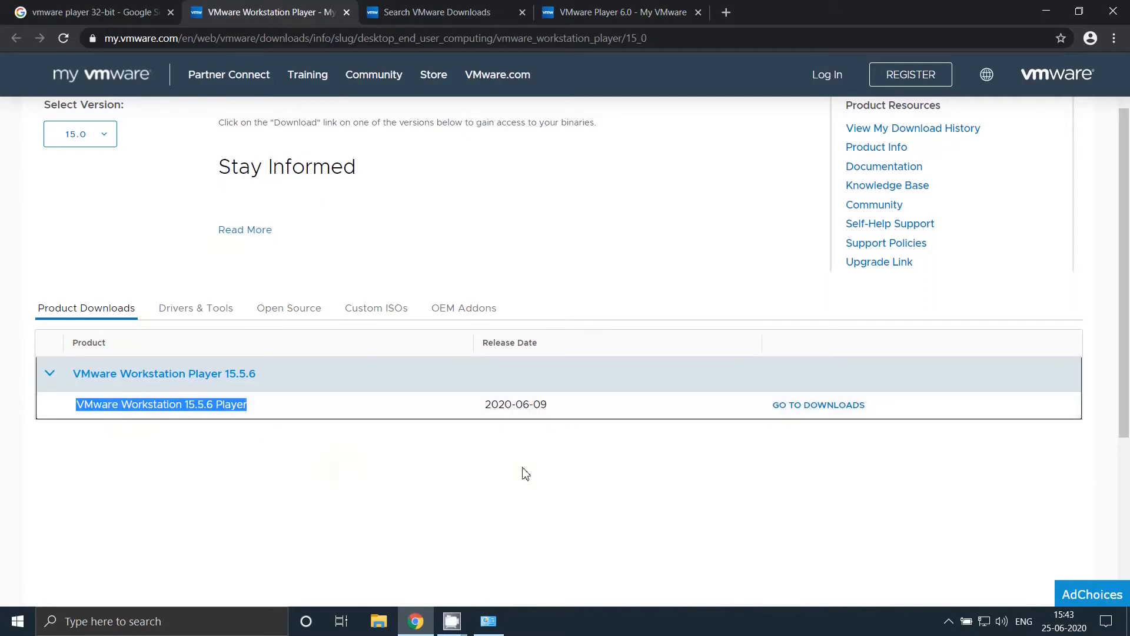
left_click(812, 406)
scroll(812, 410, "down", 2)
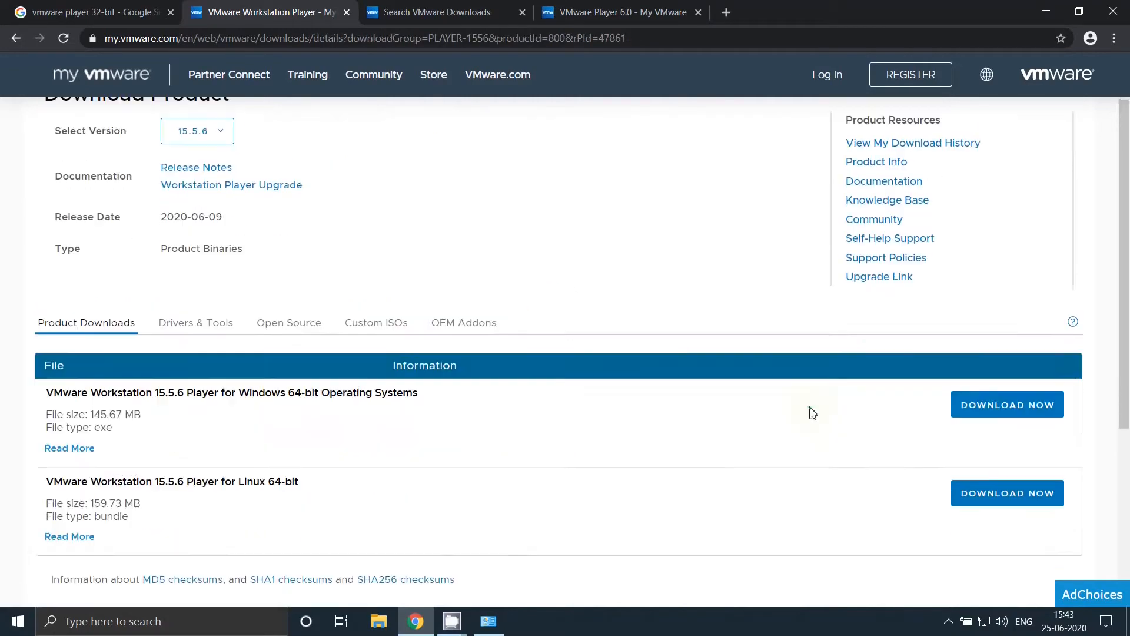
- Compare the Windows and Linux files and download VMware Workstation 15.5.6 Player for Windows 64-bit Operating Systems
triple_click(137, 306)
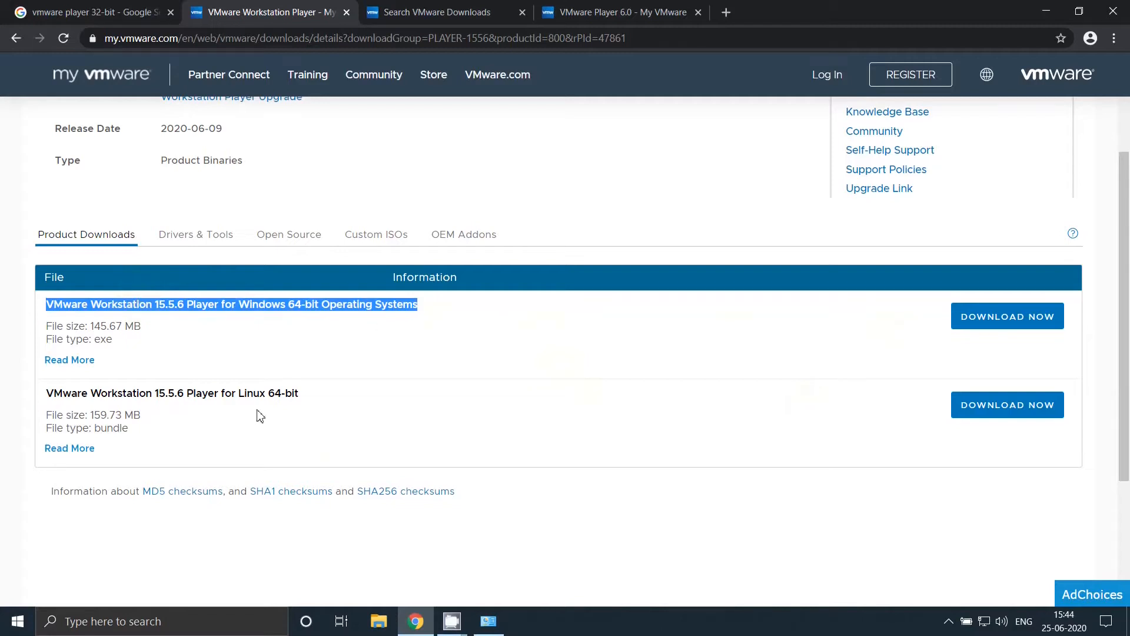
left_click(240, 395)
left_click_drag(240, 394, 322, 403)
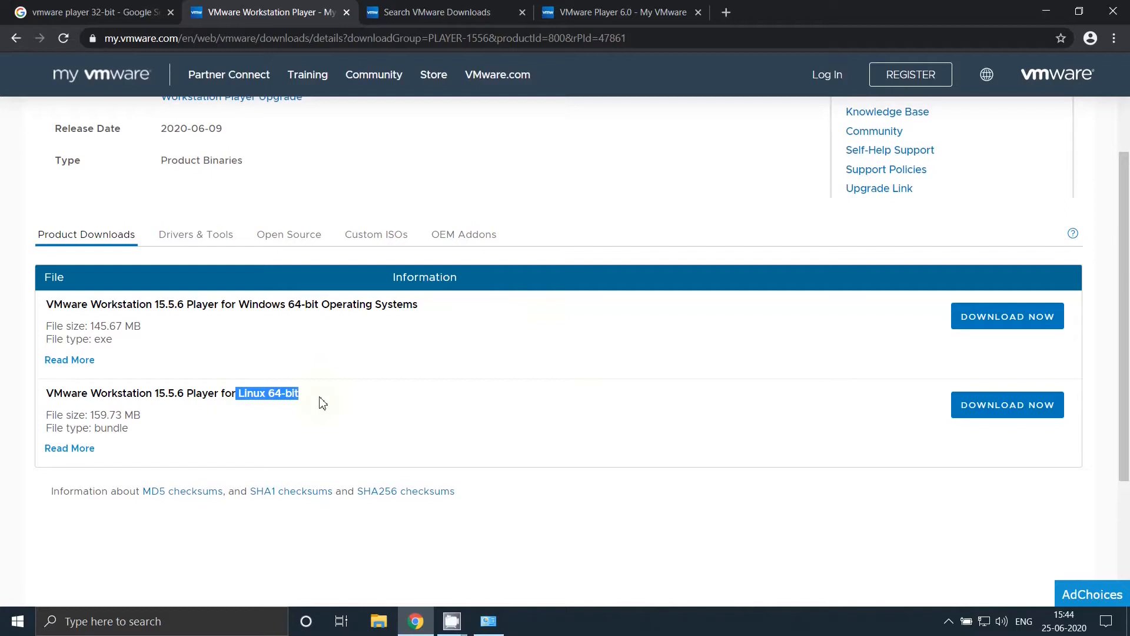
triple_click(317, 307)
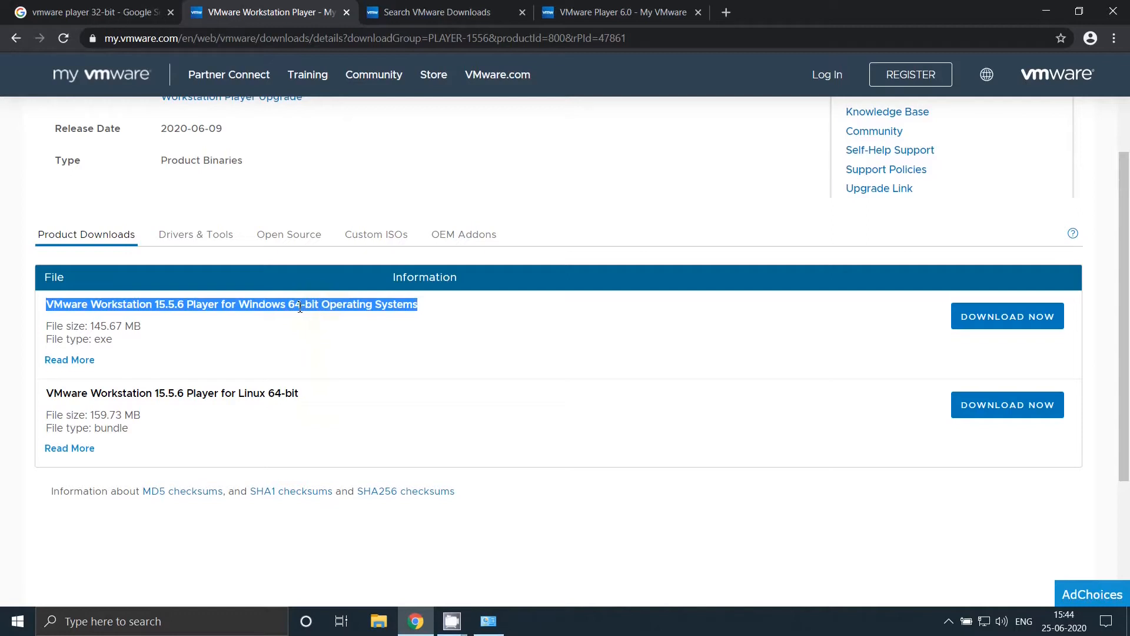
left_click(998, 319)
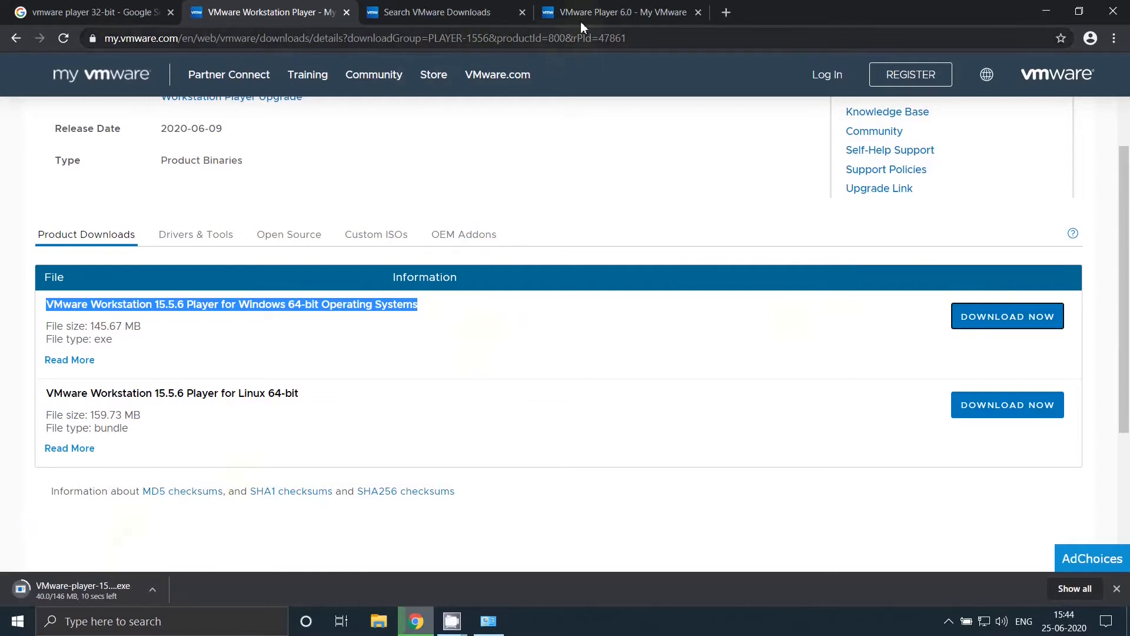
- Search Google for "lubuntu torrent download" in a new tab
left_click(727, 12)
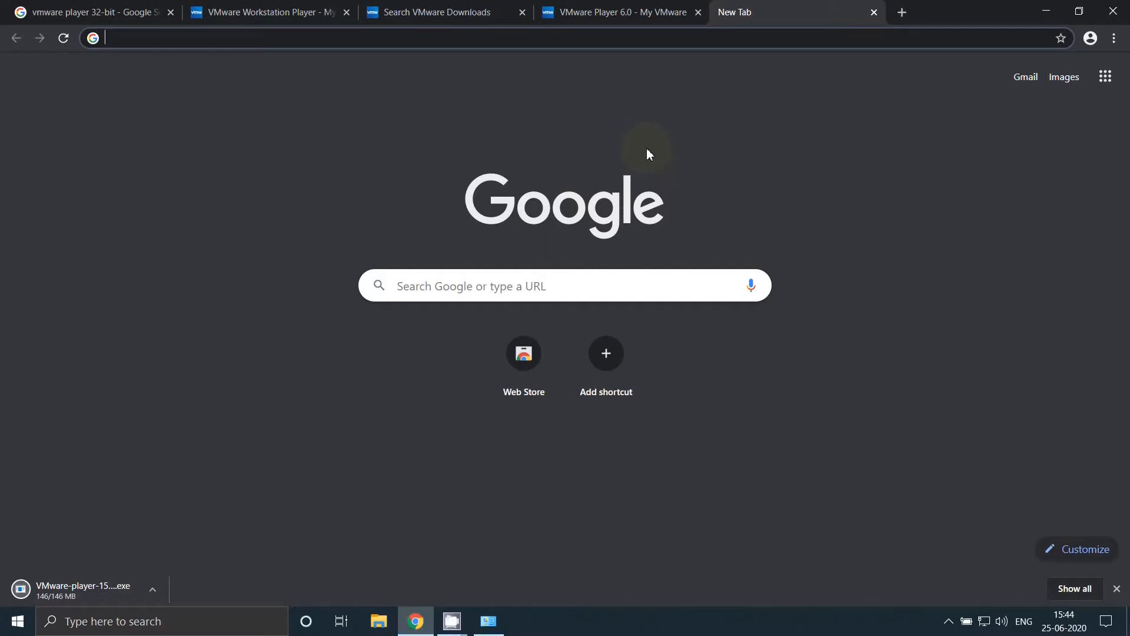
type("Lubuntu ")
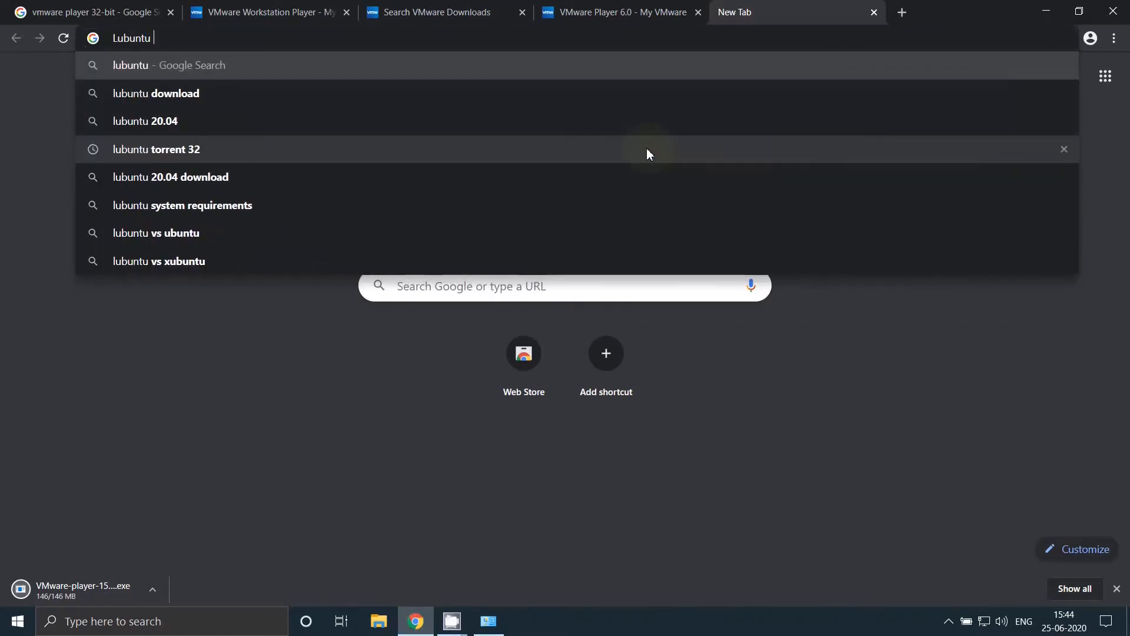
type("torrent ")
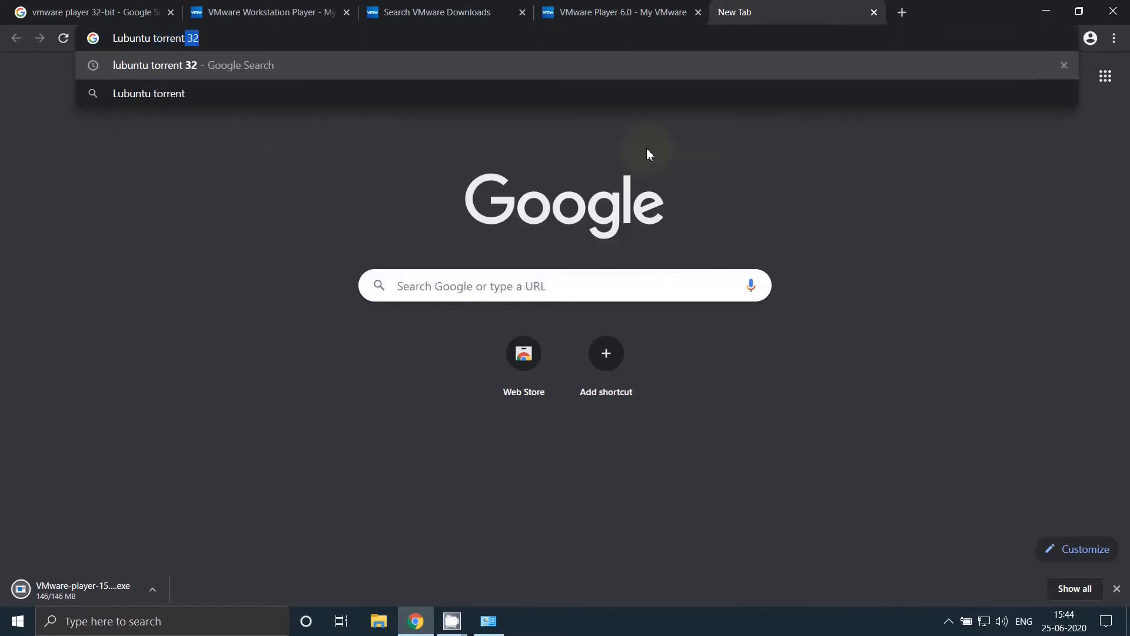
type("downloa")
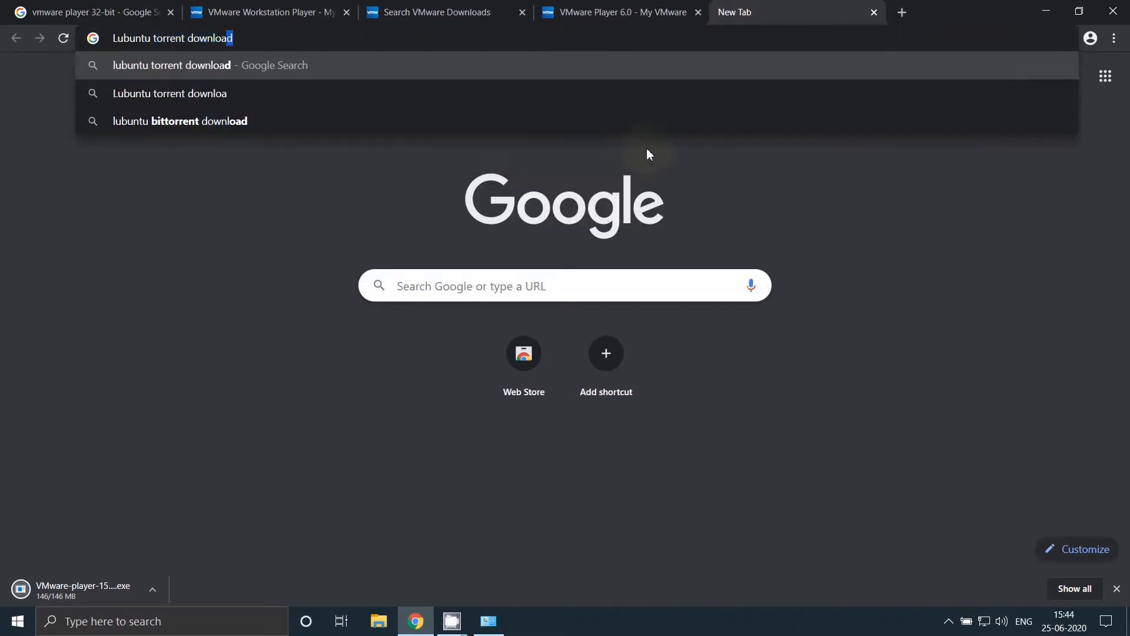
type("d")
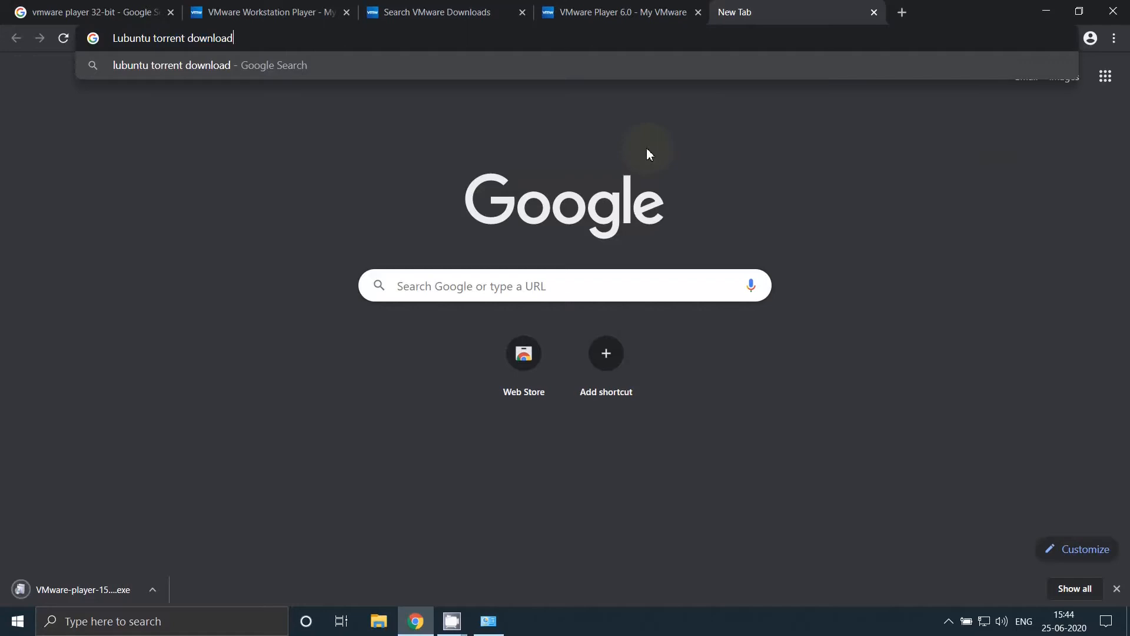
key("Return")
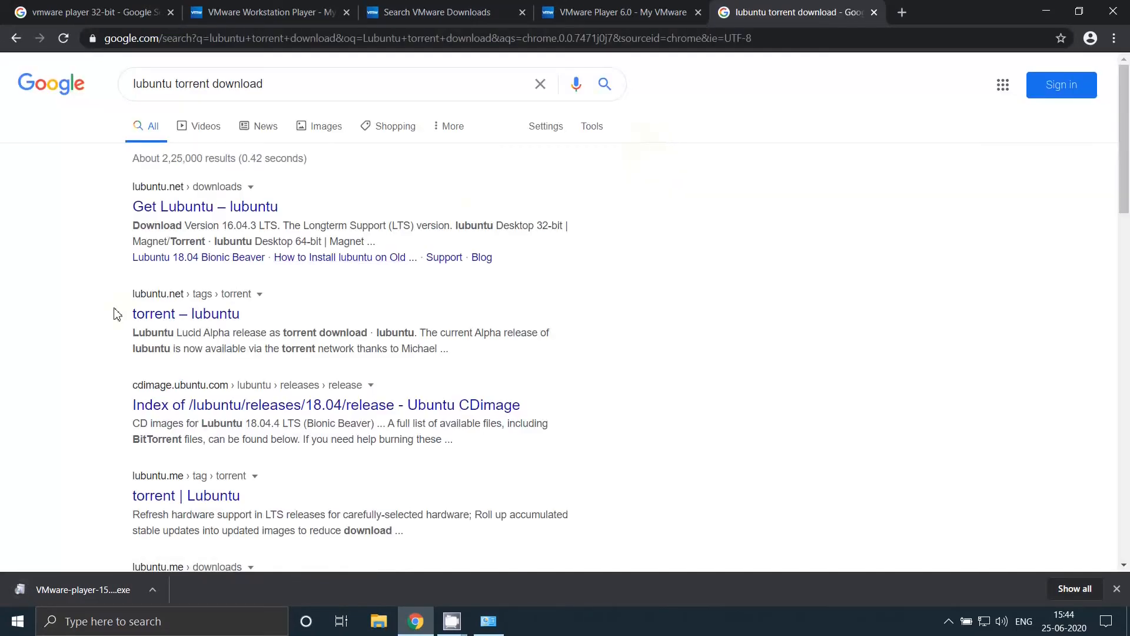
- Find the "Downloads | Lubuntu" result from lubuntu.me, open it in a new tab, and switch to that tab
scroll(116, 313, "down", 3)
scroll(106, 317, "down", 1)
scroll(101, 318, "down", 1)
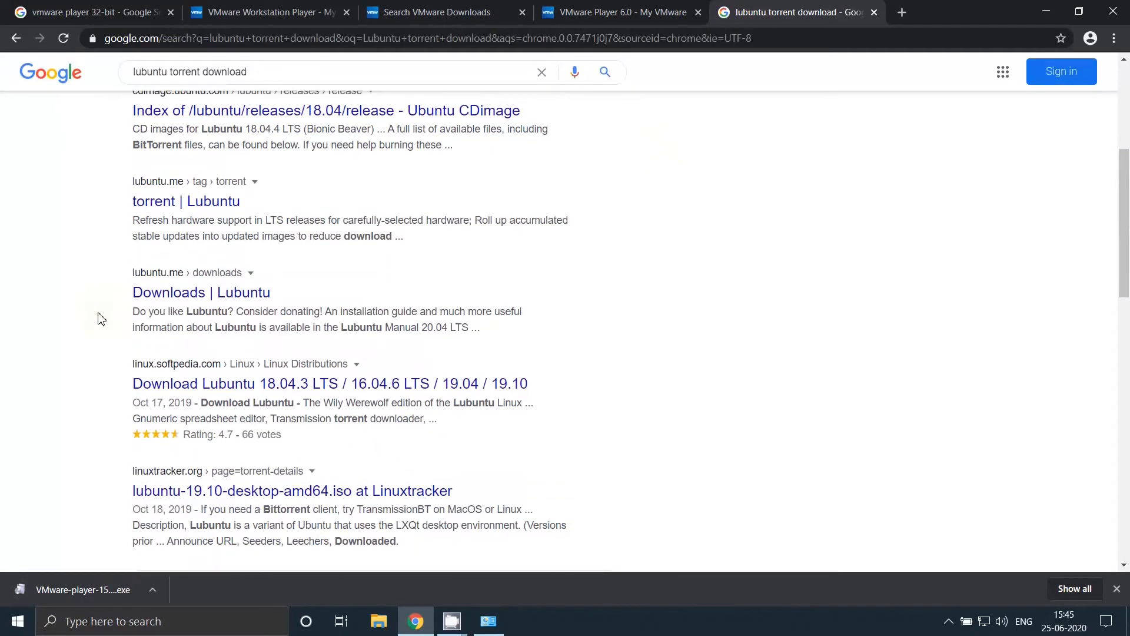
right_click(172, 294)
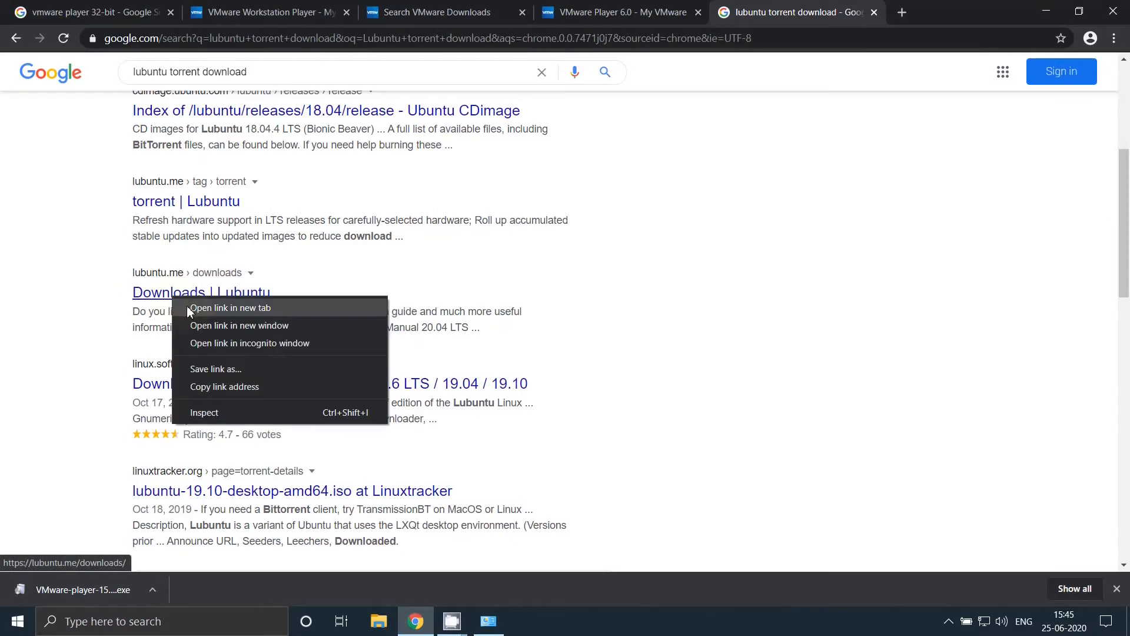
left_click(230, 308)
left_click(847, 7)
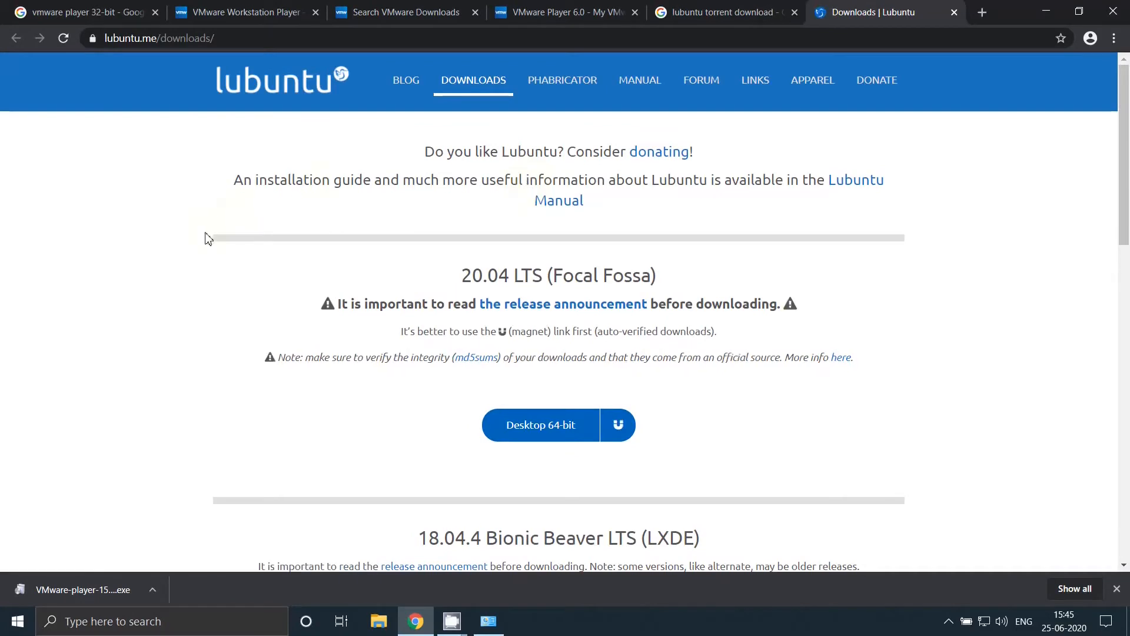
- Look through the Google results for the Lubuntu download sites again and return to the Lubuntu downloads page
left_click(683, 11)
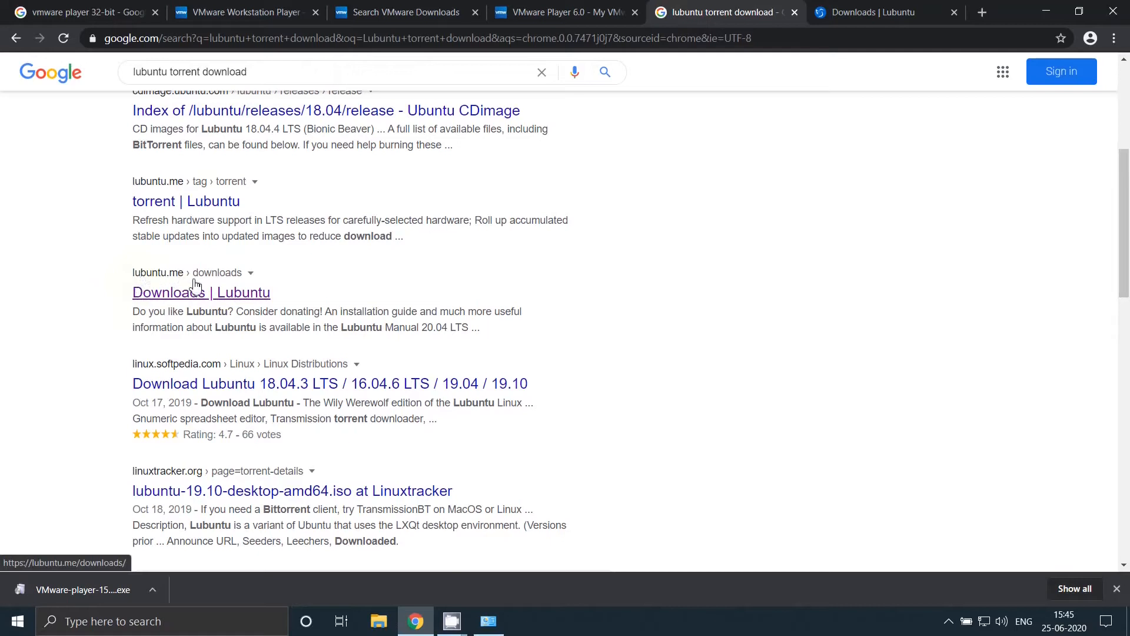
scroll(81, 291, "up", 5)
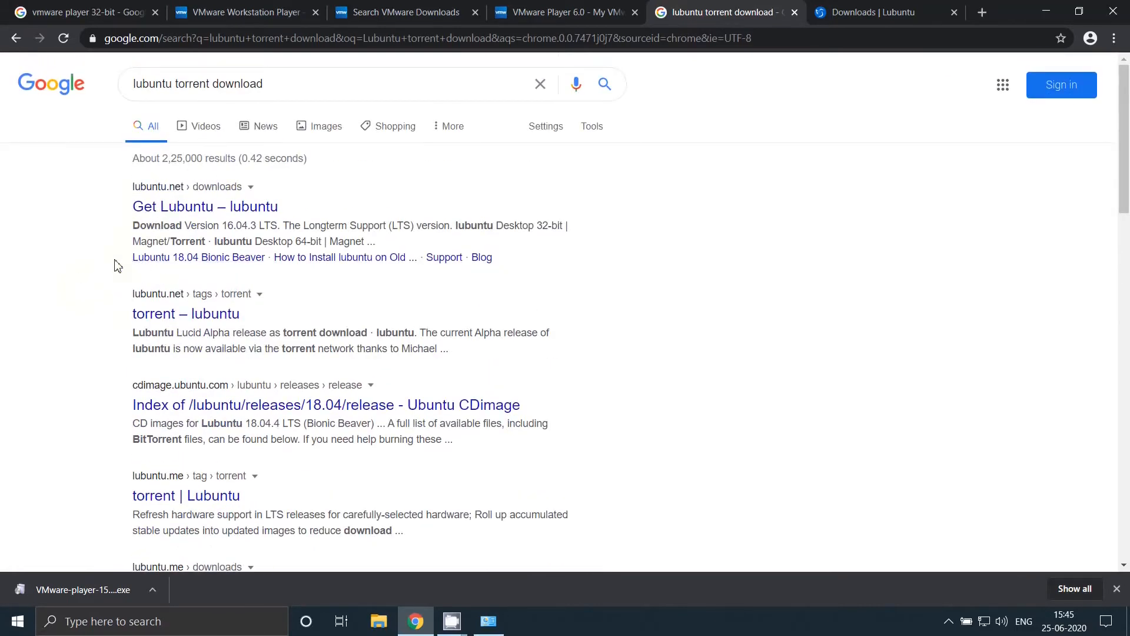
scroll(105, 267, "down", 3)
scroll(101, 257, "up", 3)
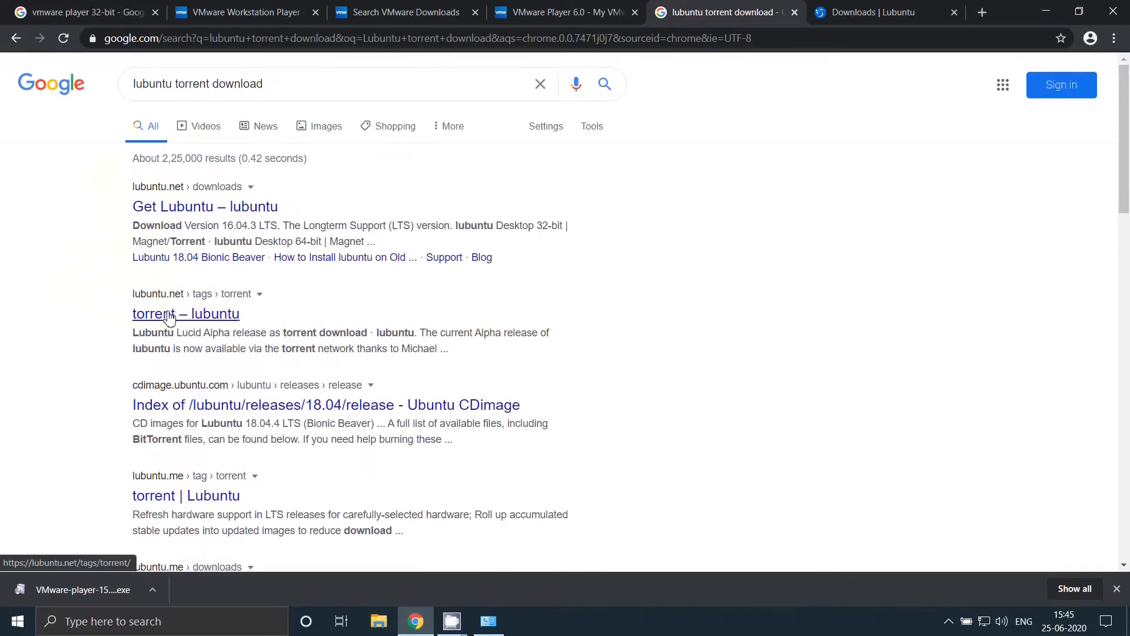
scroll(167, 312, "down", 1)
scroll(189, 417, "down", 2)
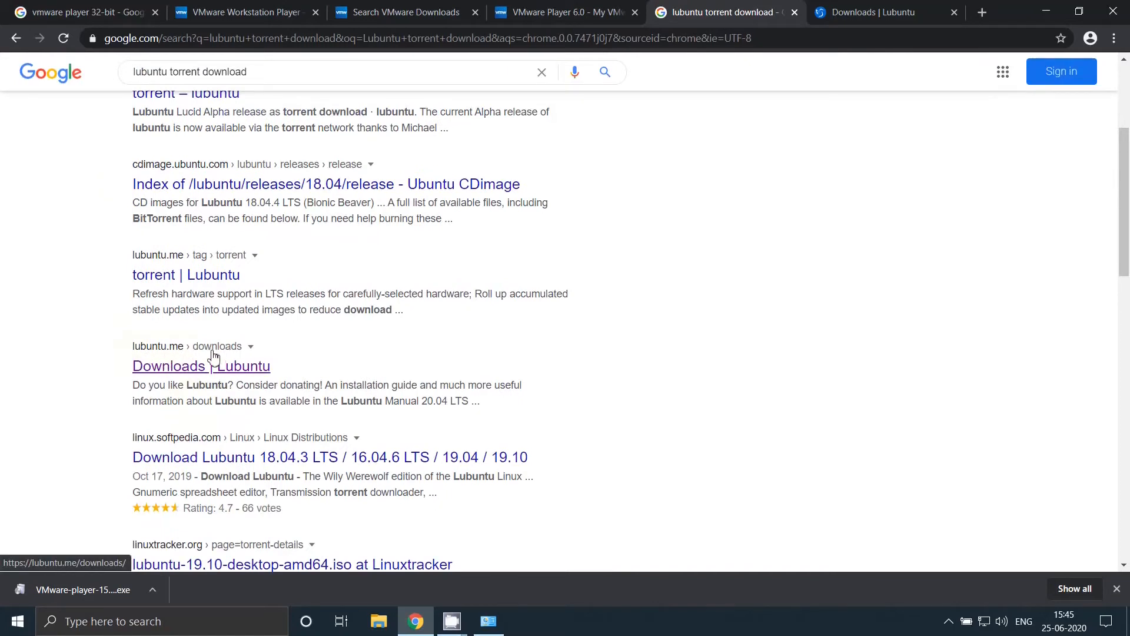
left_click(846, 6)
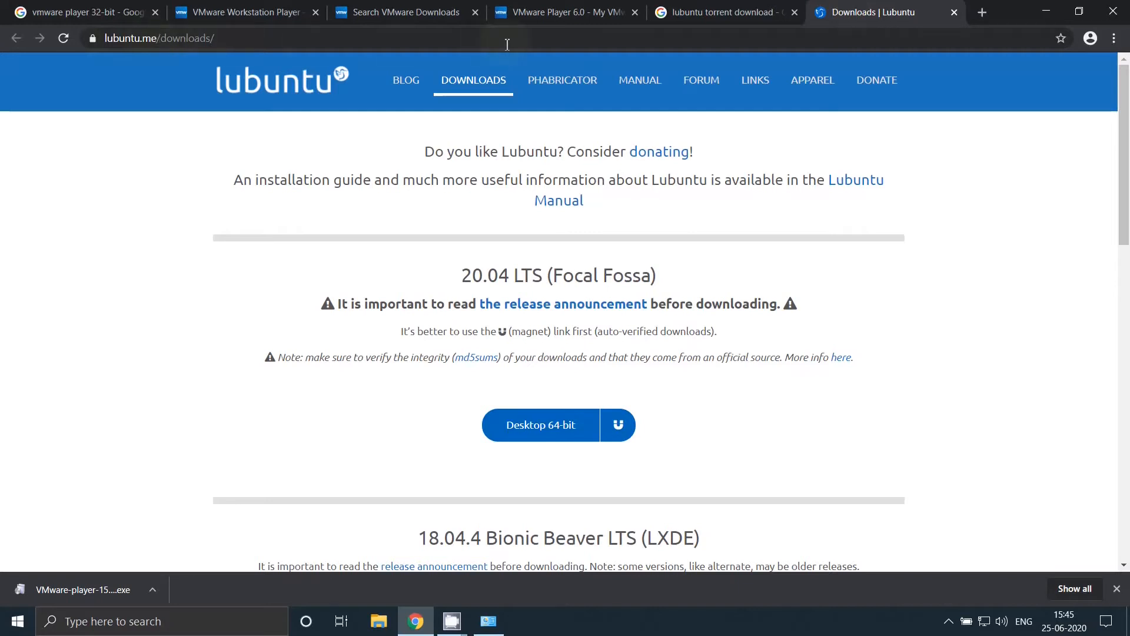
- Open lubuntu.me/downloads directly in a new tab
left_click(982, 13)
type("lubuntu")
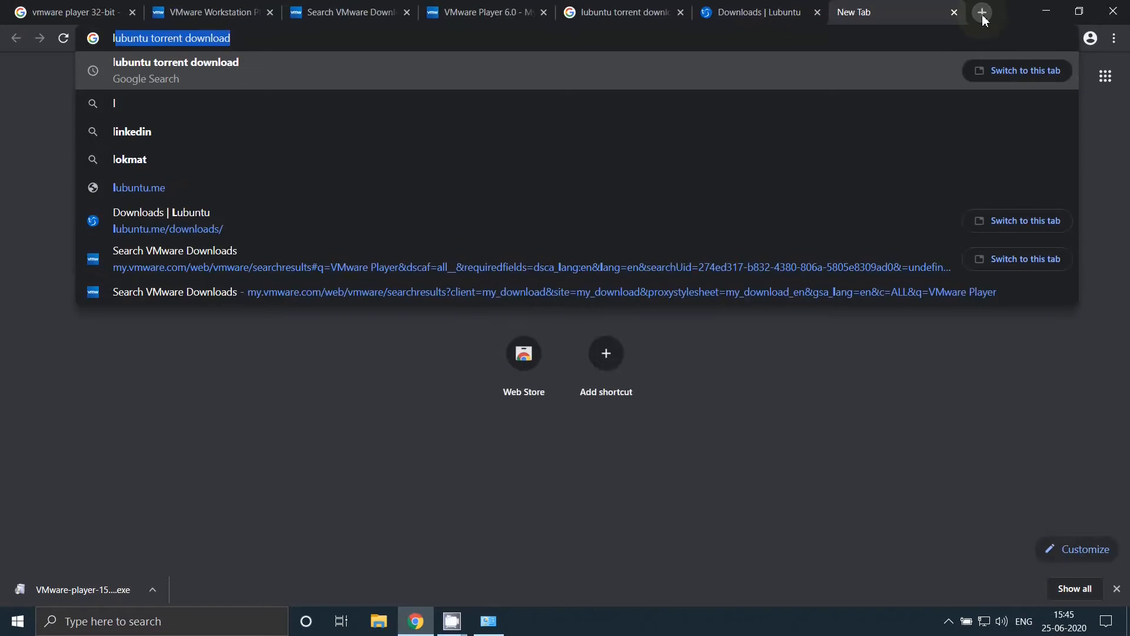
type(".")
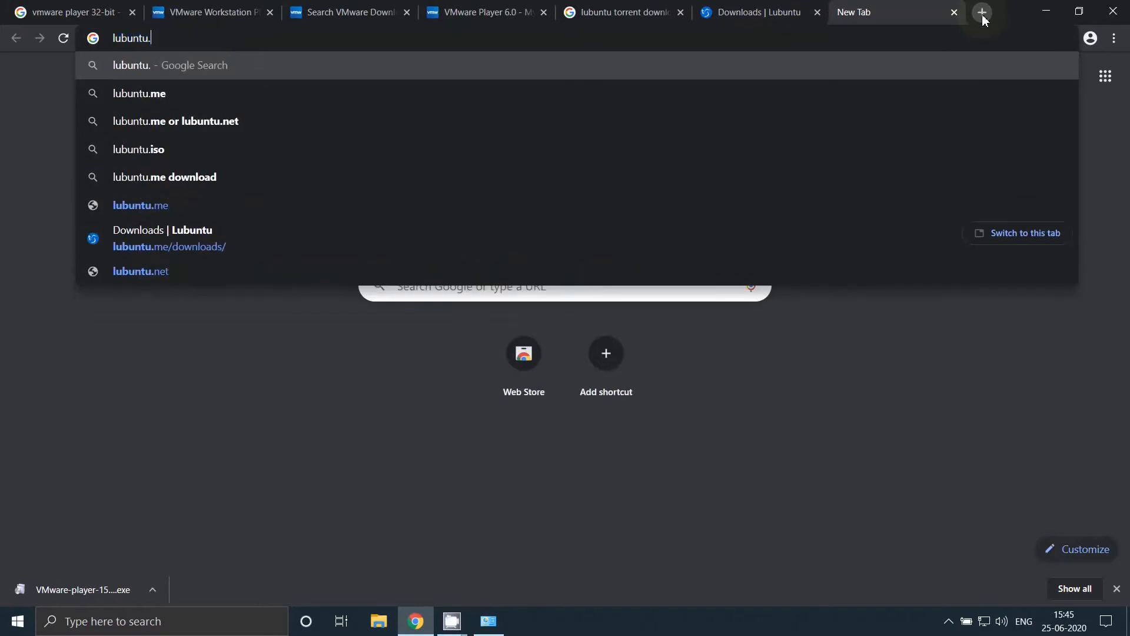
type("me/downloads")
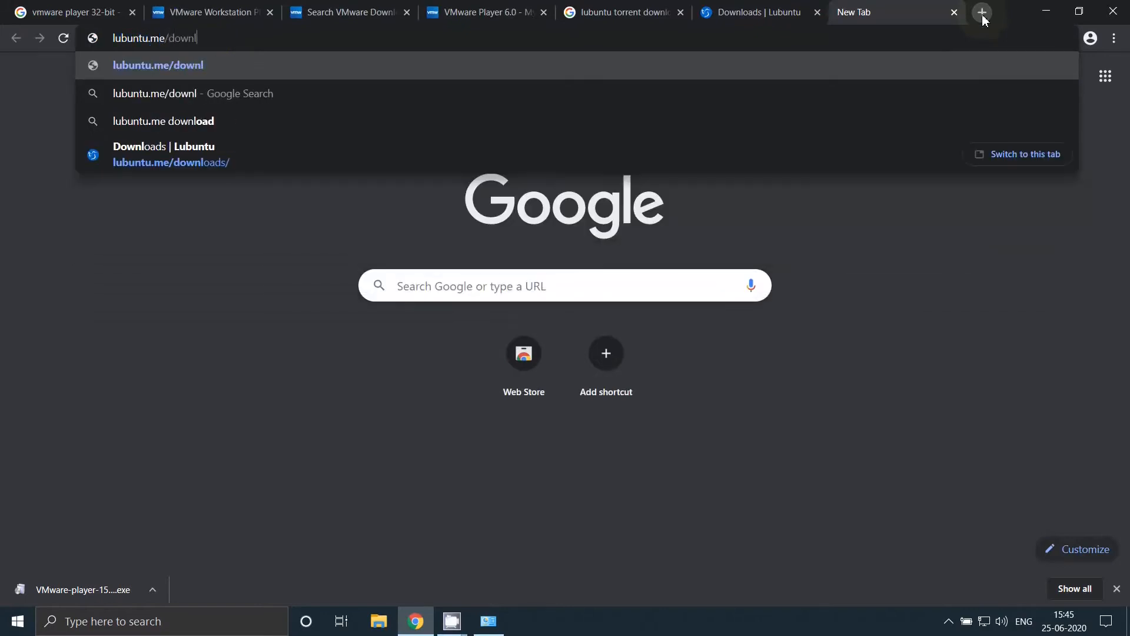
key("Return")
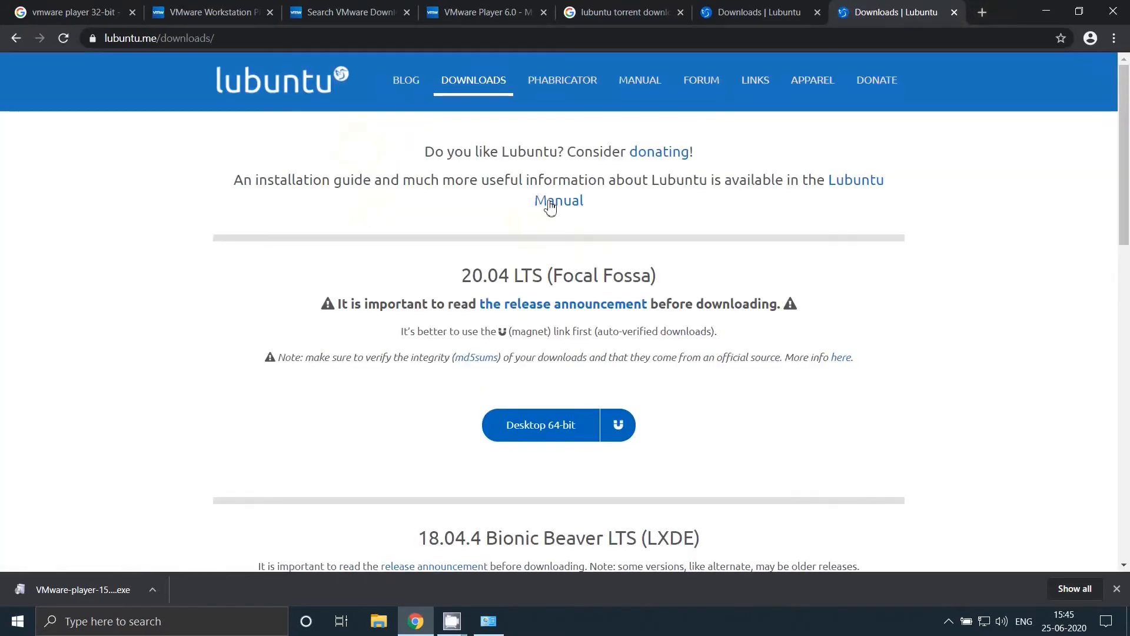
- Return to the first Lubuntu downloads tab and compare the 20.04 LTS and 18.04.4 Bionic Beaver LTS download options
left_click(745, 10)
scroll(176, 268, "down", 2)
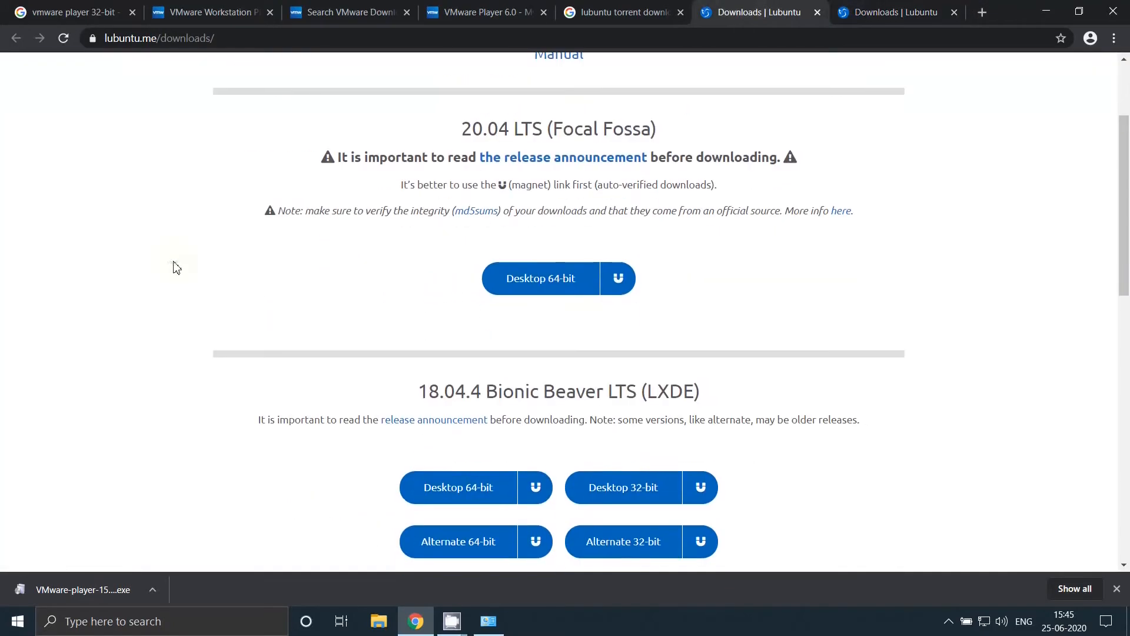
scroll(175, 267, "down", 2)
left_click_drag(417, 244, 479, 250)
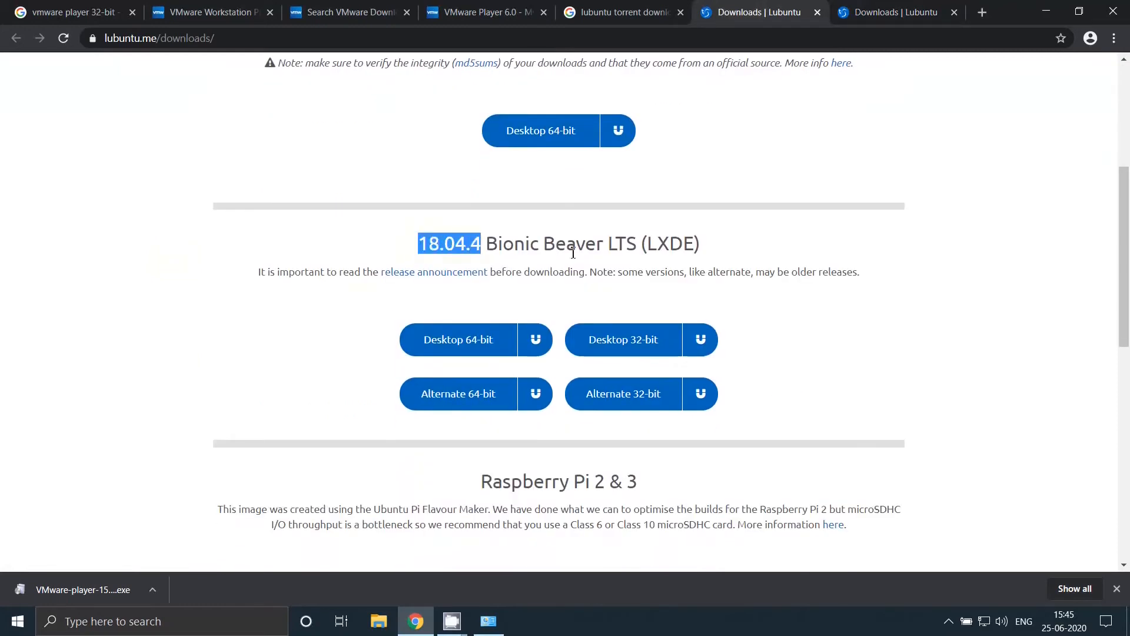
scroll(164, 146, "up", 4)
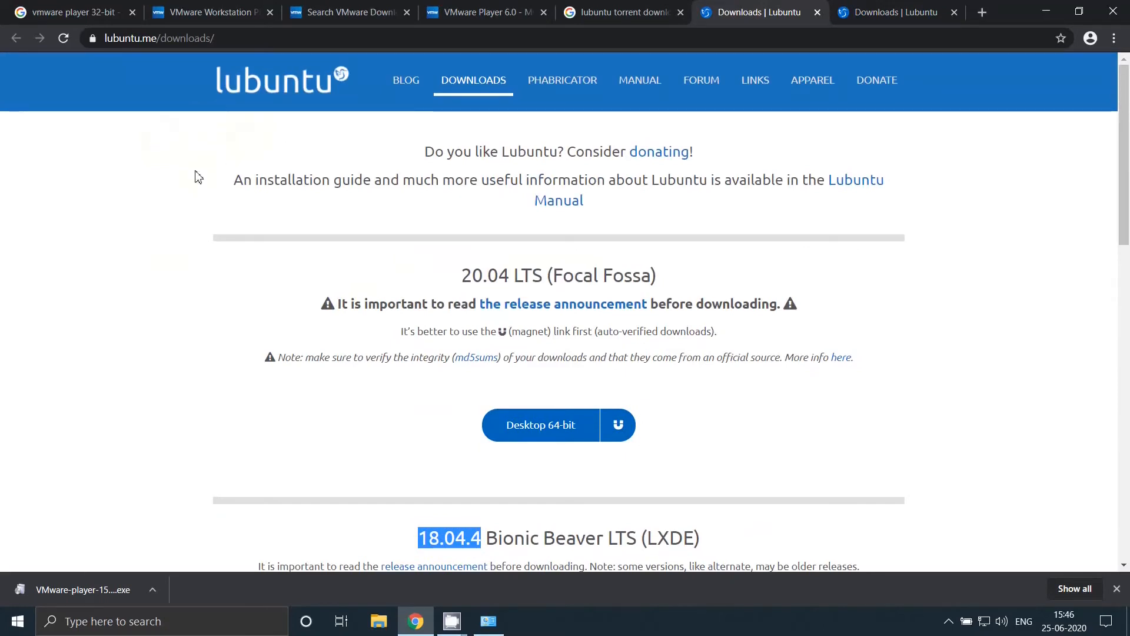
scroll(198, 176, "down", 3)
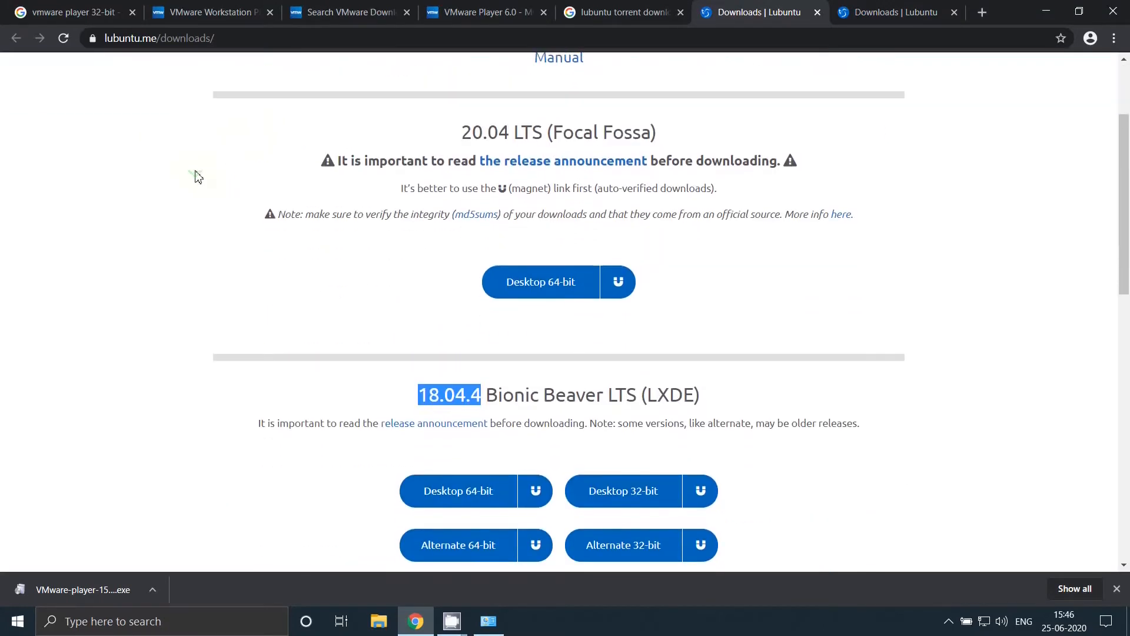
- Examine the 20.04 LTS (Focal Fossa) and 18.04.4 Bionic Beaver headings on the Lubuntu downloads page, highlighting version numbers and the LTS label
scroll(198, 176, "up", 3)
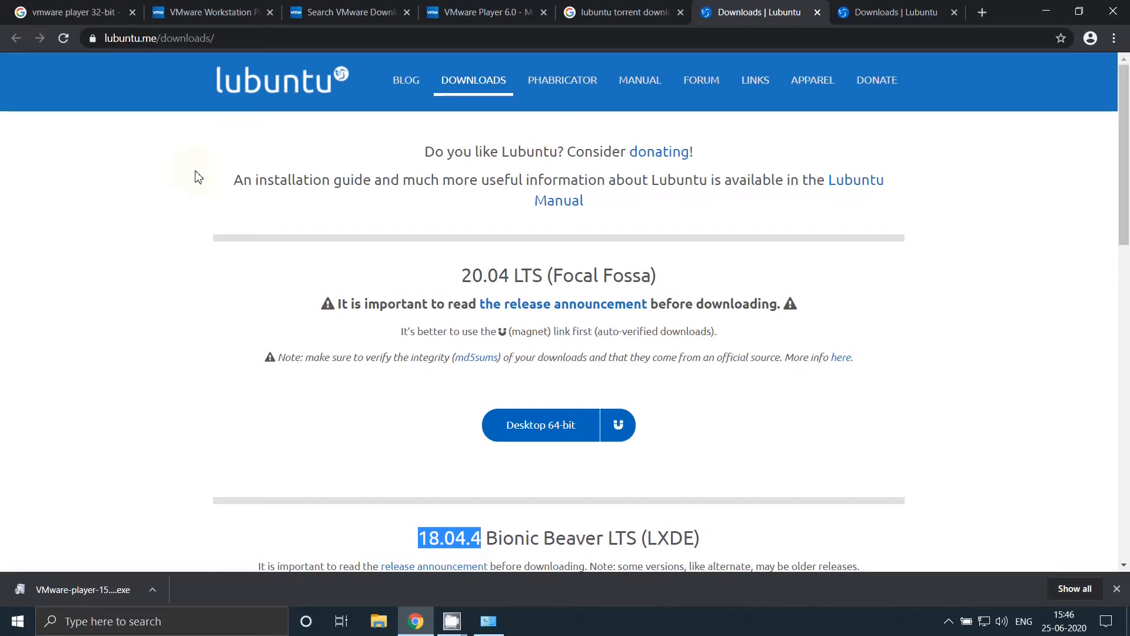
scroll(197, 177, "down", 4)
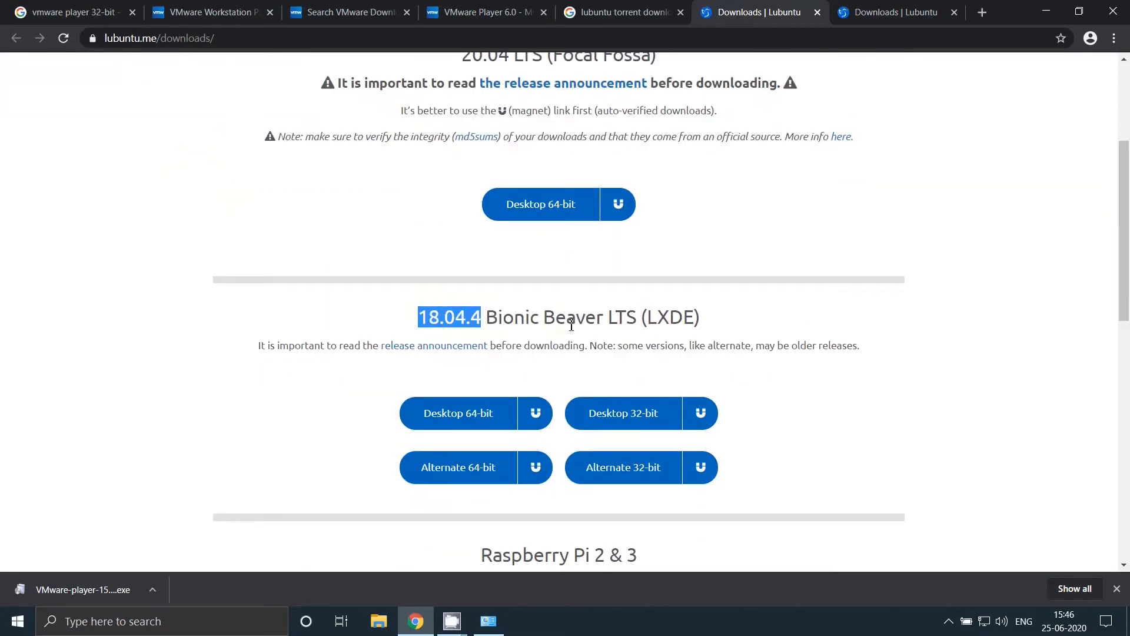
left_click_drag(608, 319, 636, 319)
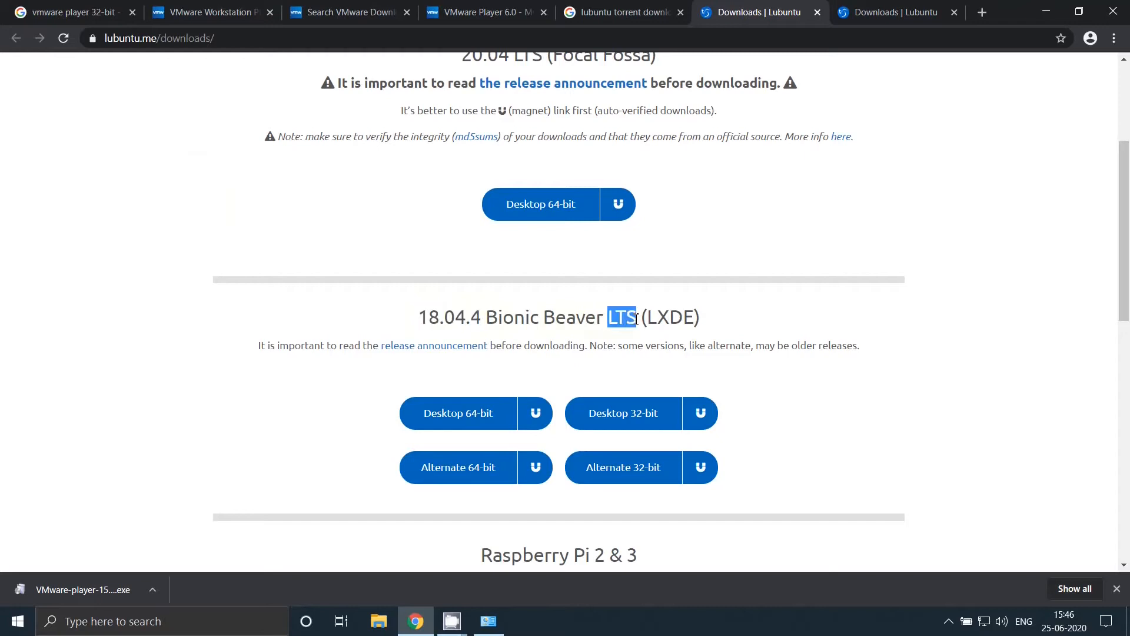
scroll(209, 339, "up", 4)
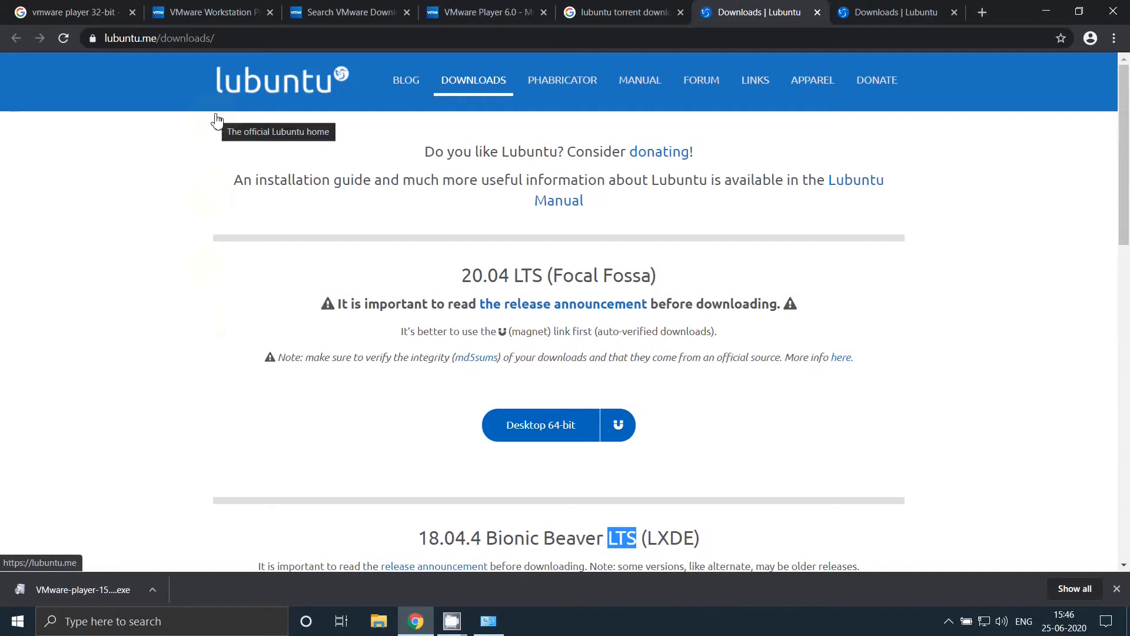
scroll(199, 247, "down", 4)
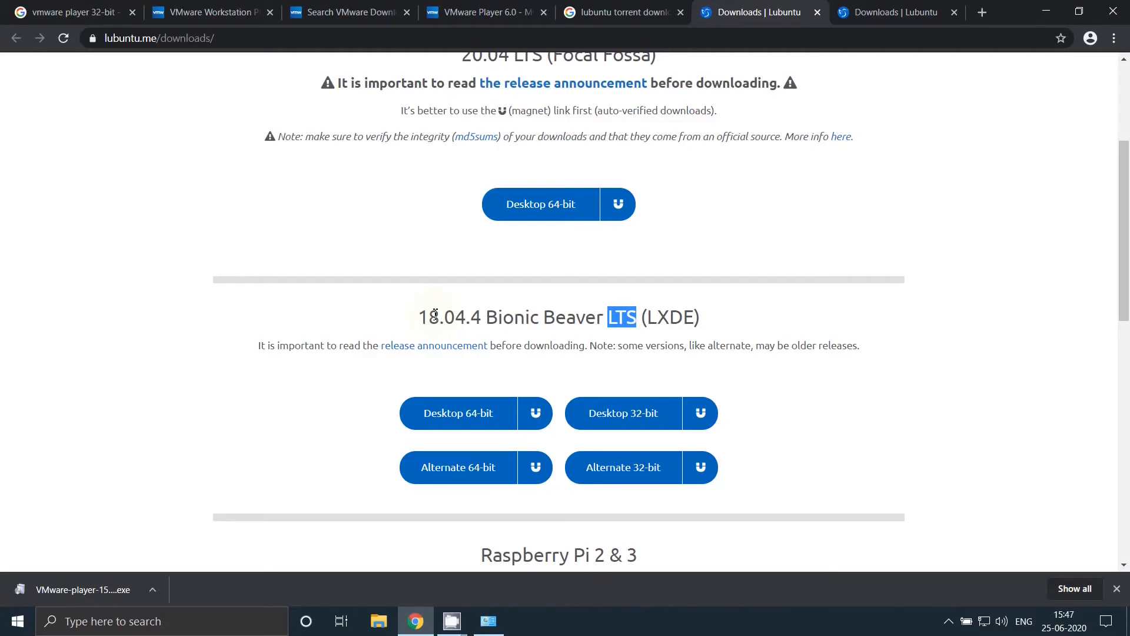
scroll(435, 314, "up", 4)
left_click_drag(464, 275, 666, 280)
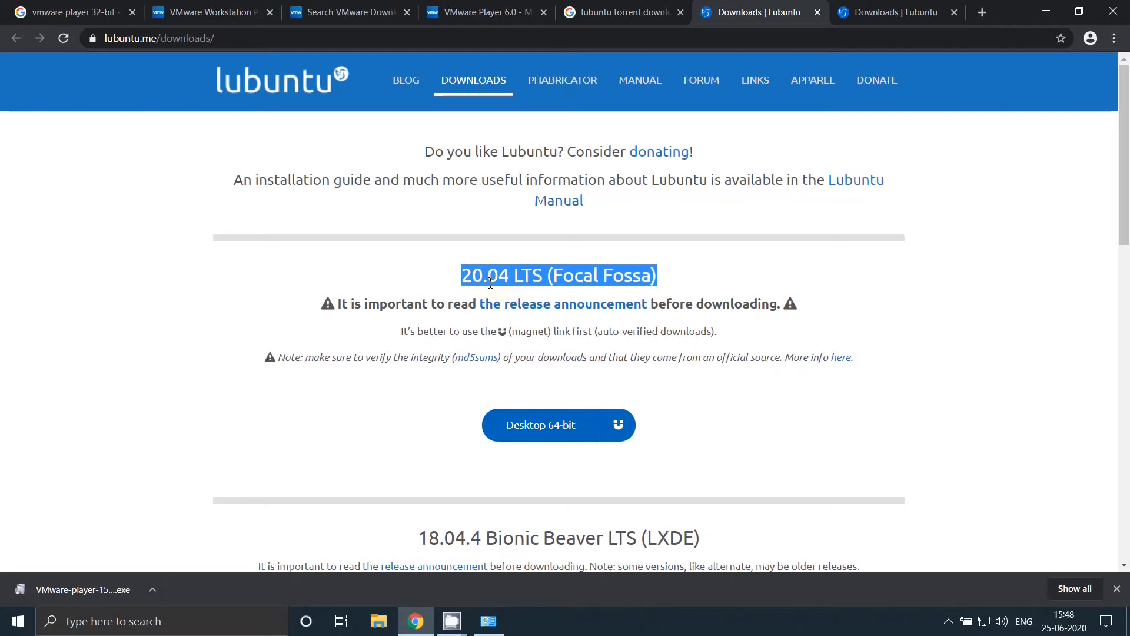
scroll(490, 283, "down", 7)
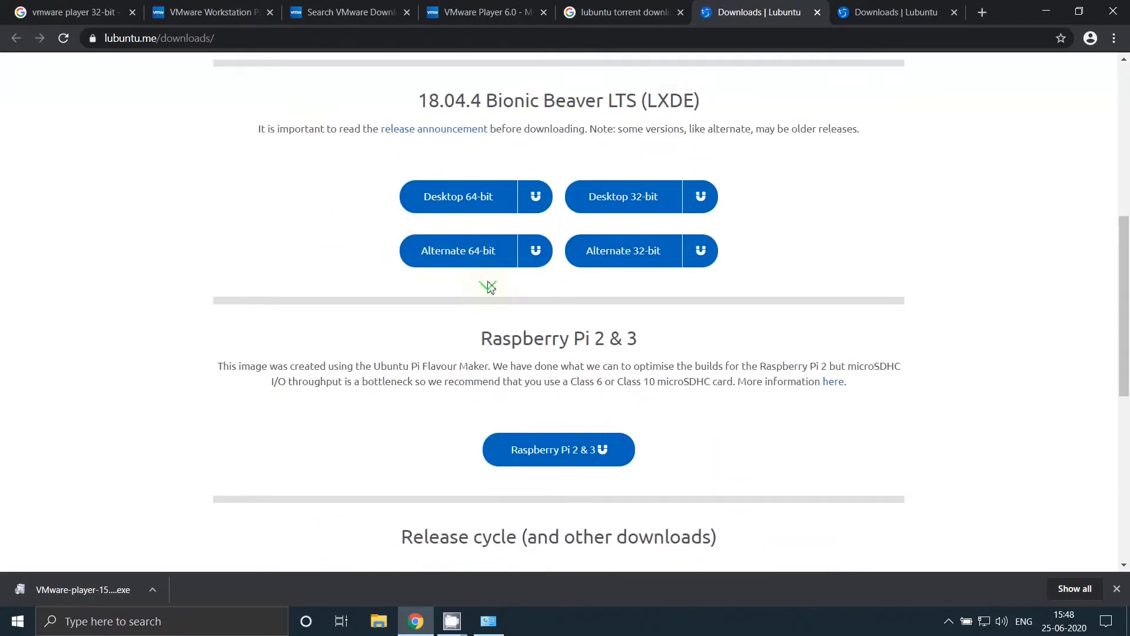
scroll(431, 259, "up", 2)
left_click_drag(422, 247, 483, 247)
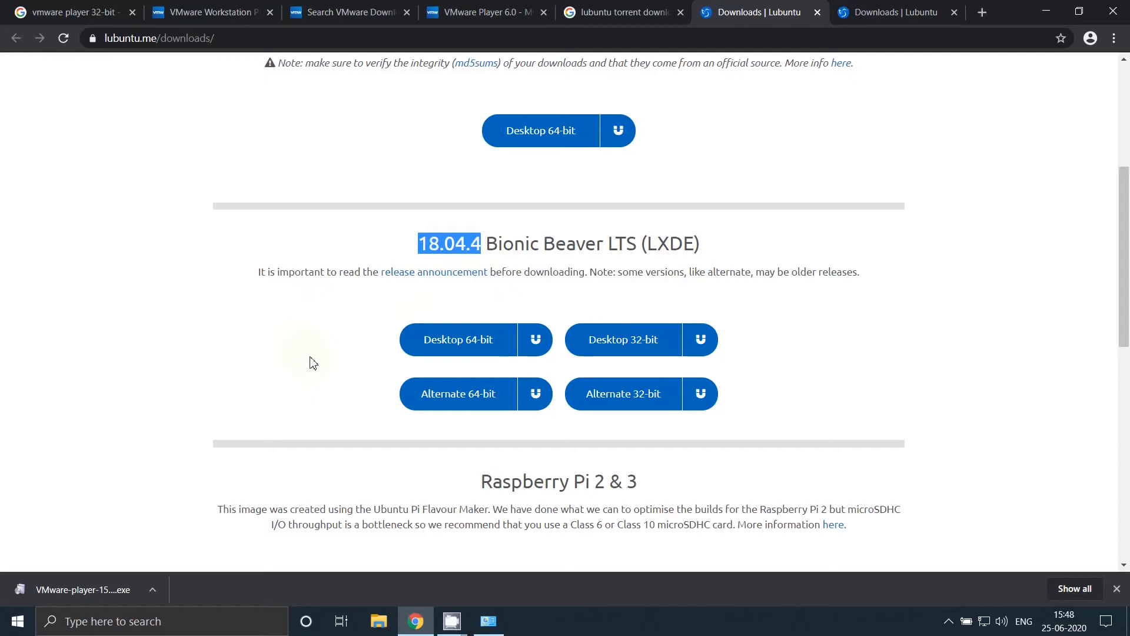
- Search Google for "transmission for windows" in a new tab
left_click(981, 13)
type("trn")
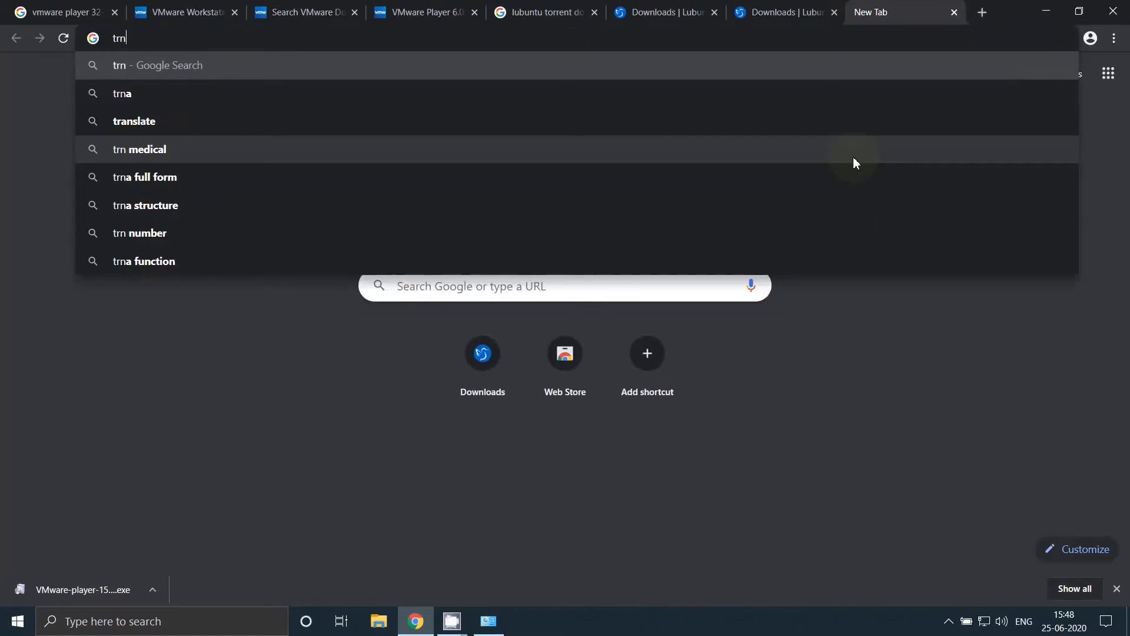
key("BackSpace")
type("ansmission")
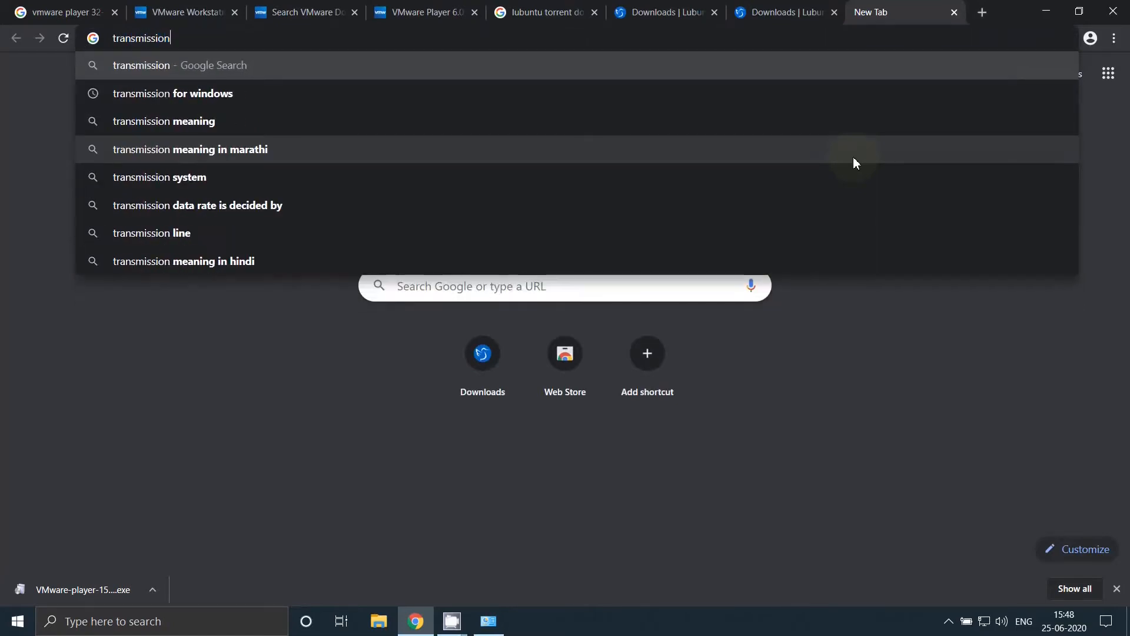
key("Down")
key("Return")
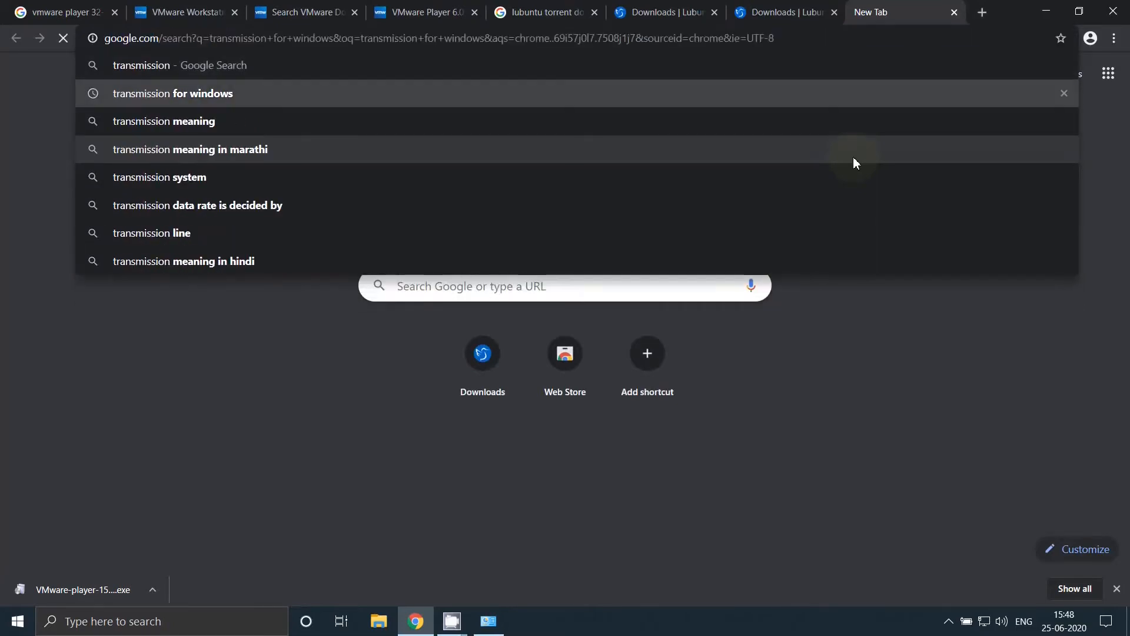
- Open the transmissionbt.com download result in a separate tab, check the Windows installers offered, and close that tab
scroll(355, 387, "down", 2)
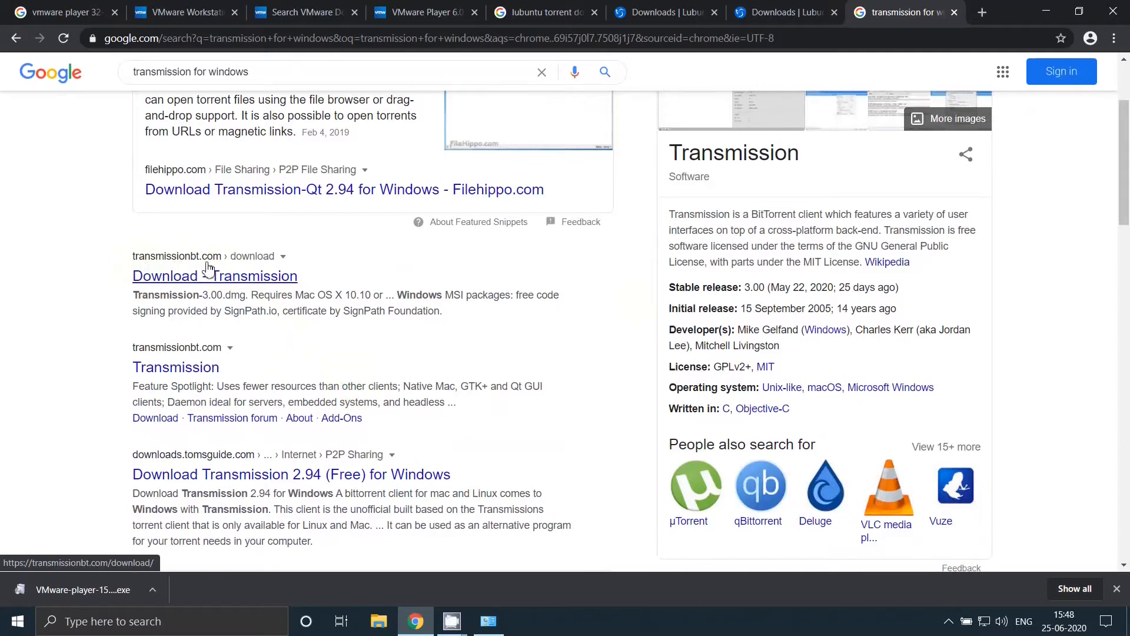
right_click(246, 280)
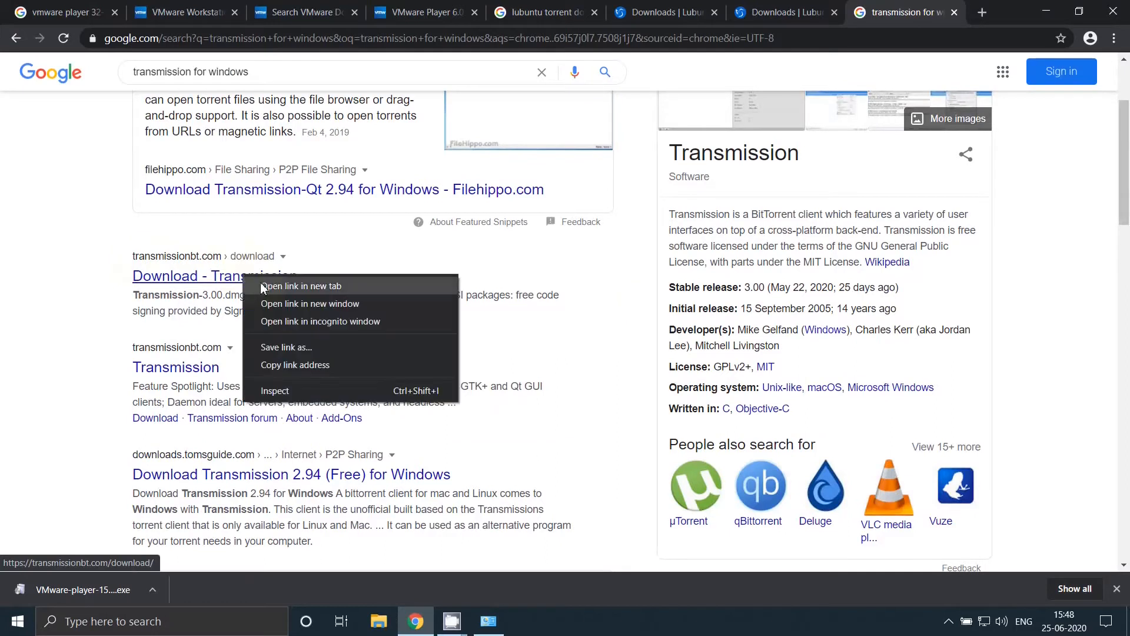
left_click(263, 287)
left_click(902, 13)
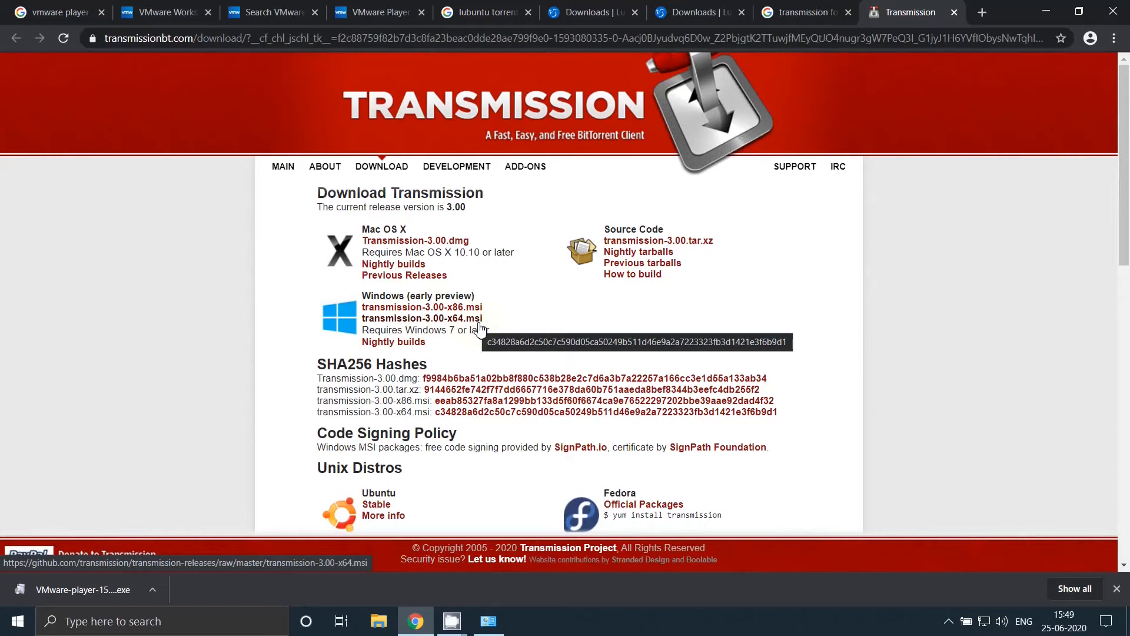
left_click(953, 13)
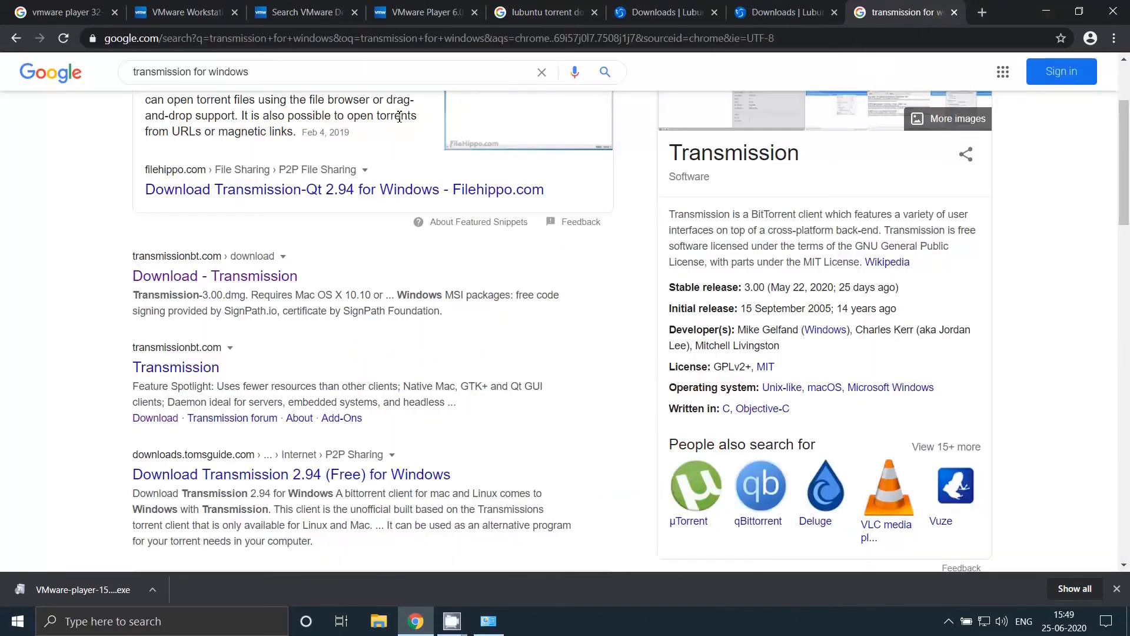
- Search Google for "utorrent", look over the results, and close the search tab
double_click(380, 81)
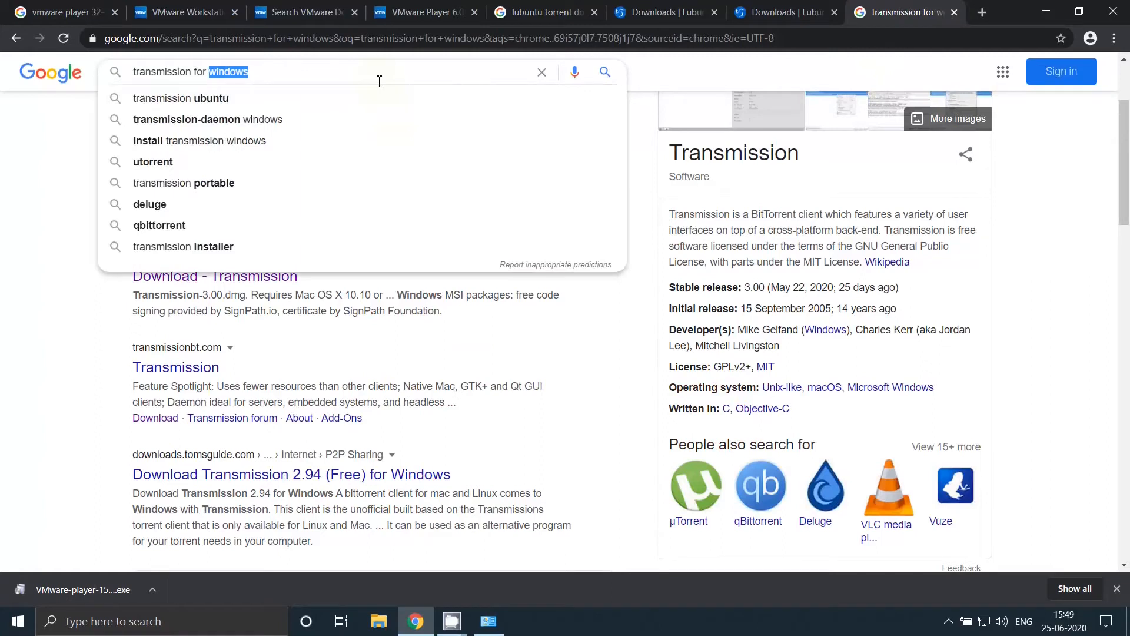
triple_click(379, 81)
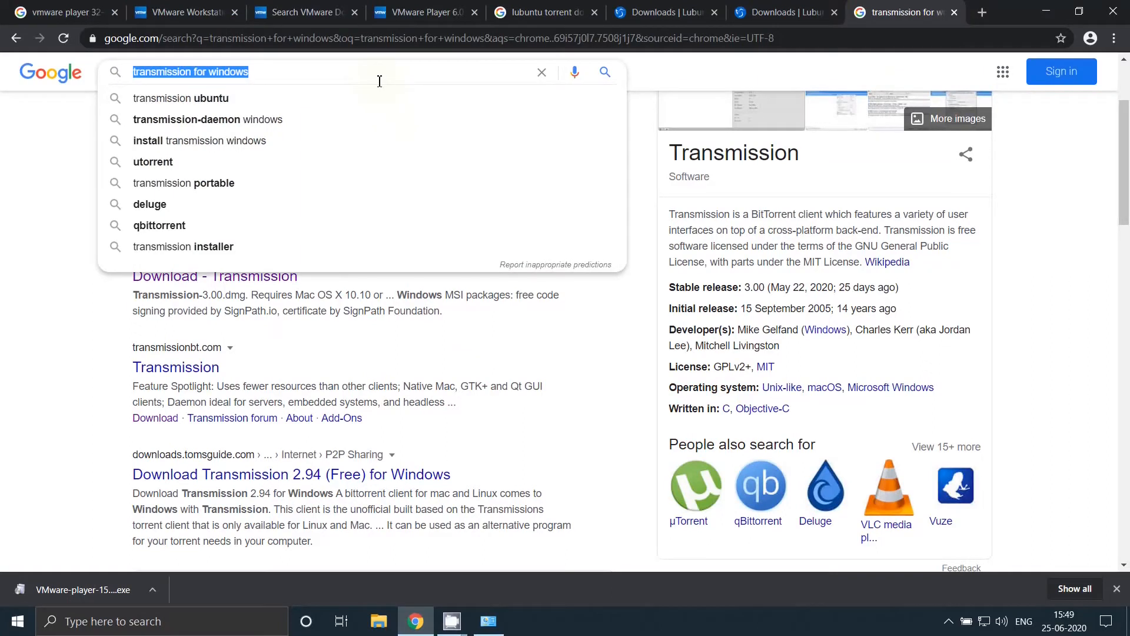
type("utorrent")
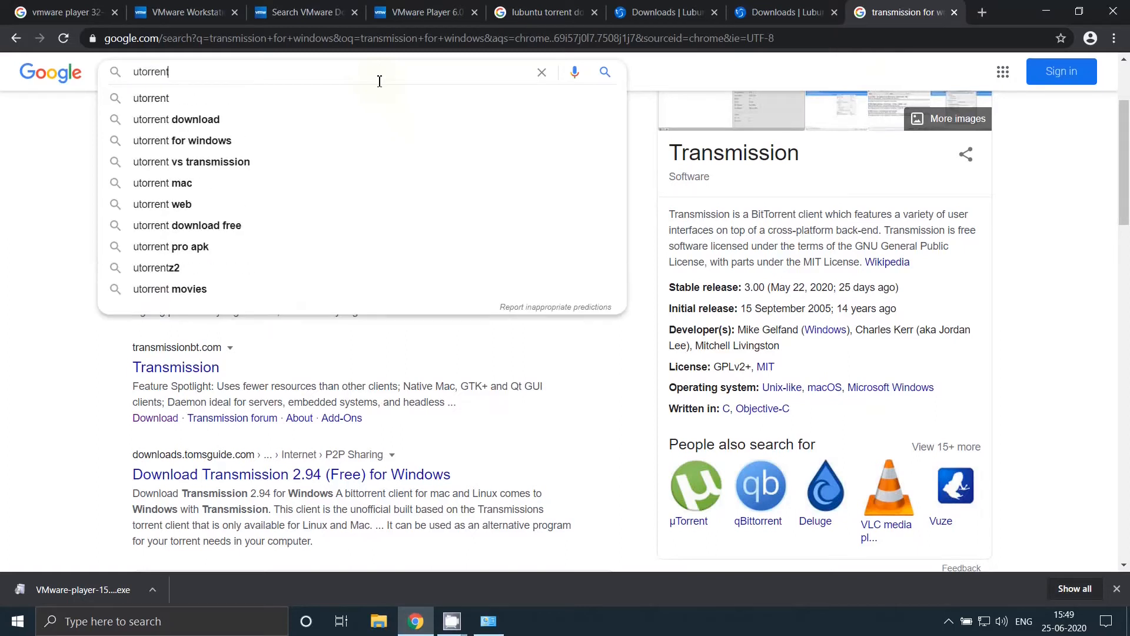
key("Return")
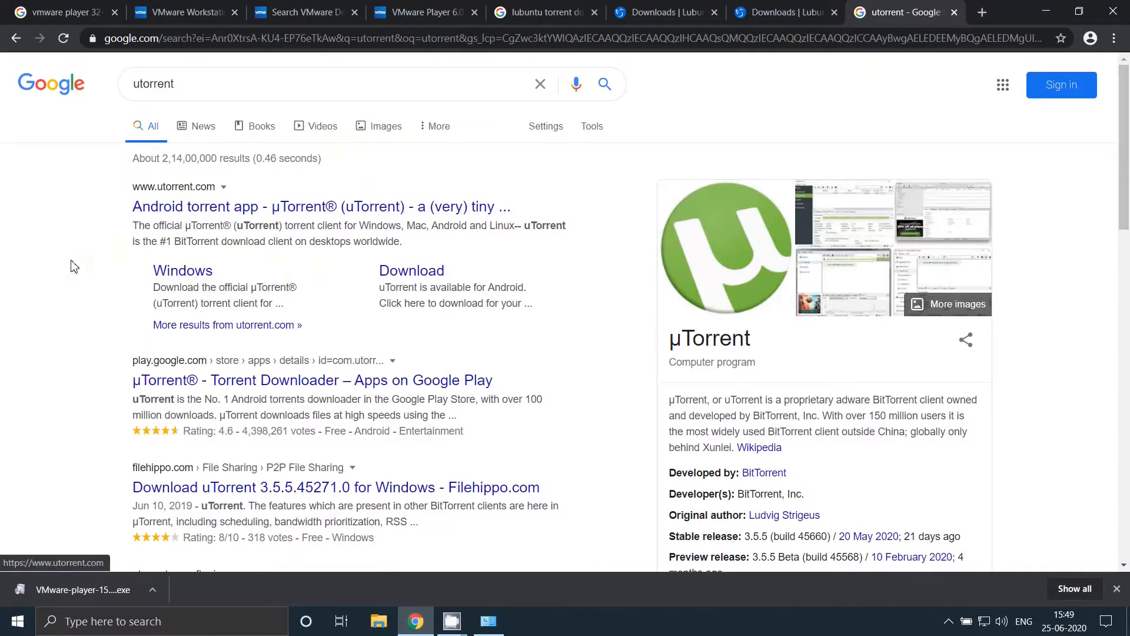
scroll(73, 277, "down", 1)
scroll(73, 276, "up", 1)
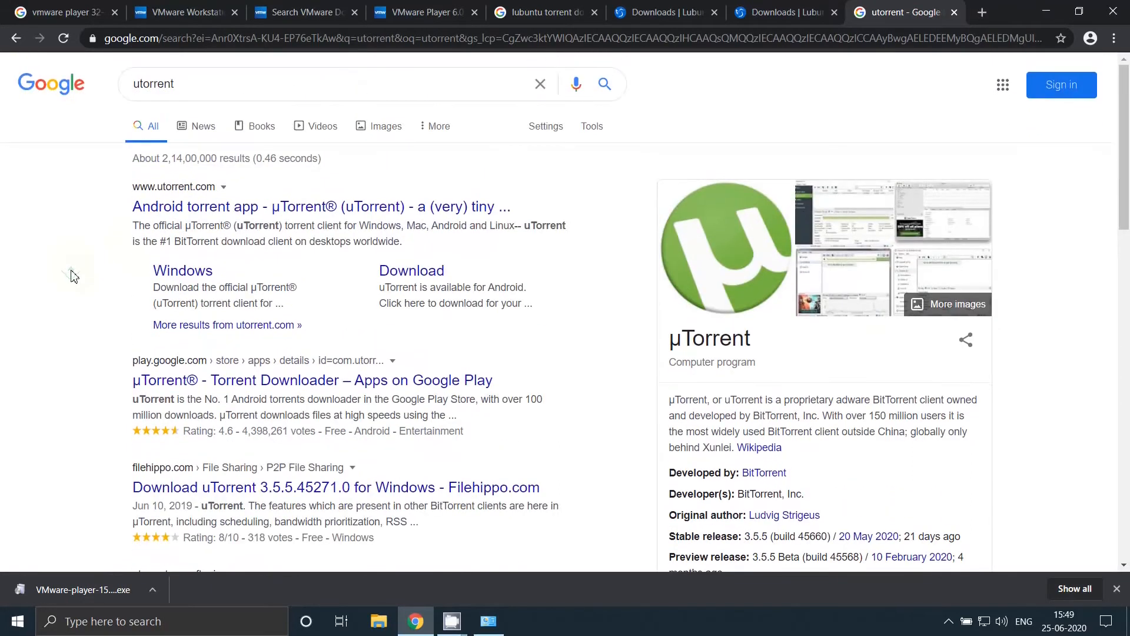
left_click(956, 17)
- Download the torrent for Lubuntu 18.04.4 Desktop 64-bit and close the Lubuntu downloads and search tabs
scroll(187, 289, "down", 3)
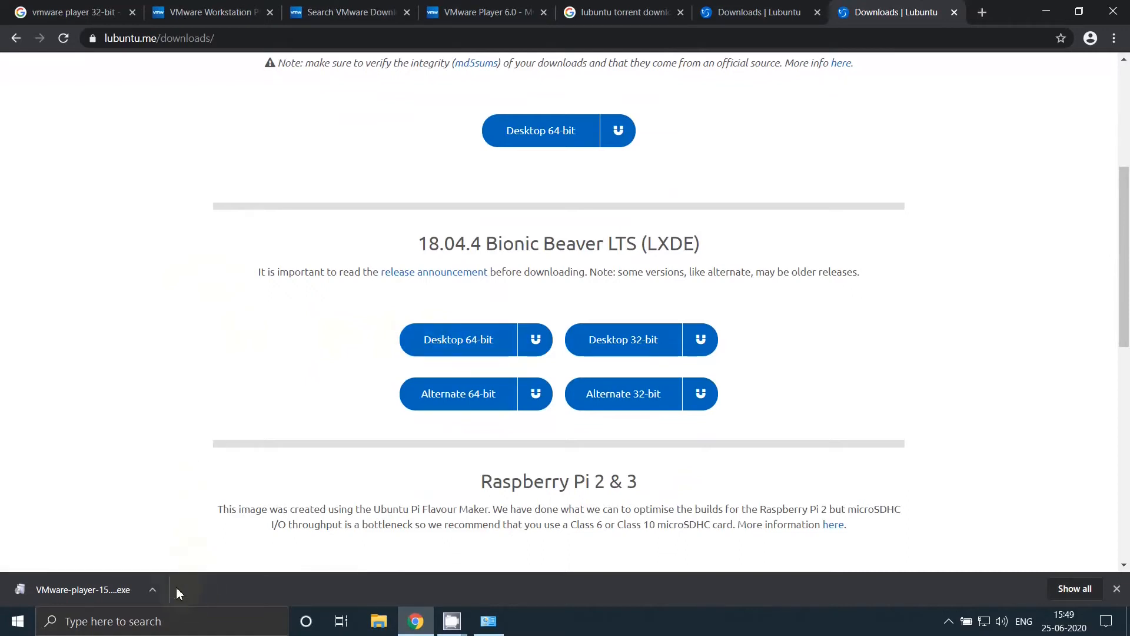
left_click(536, 341)
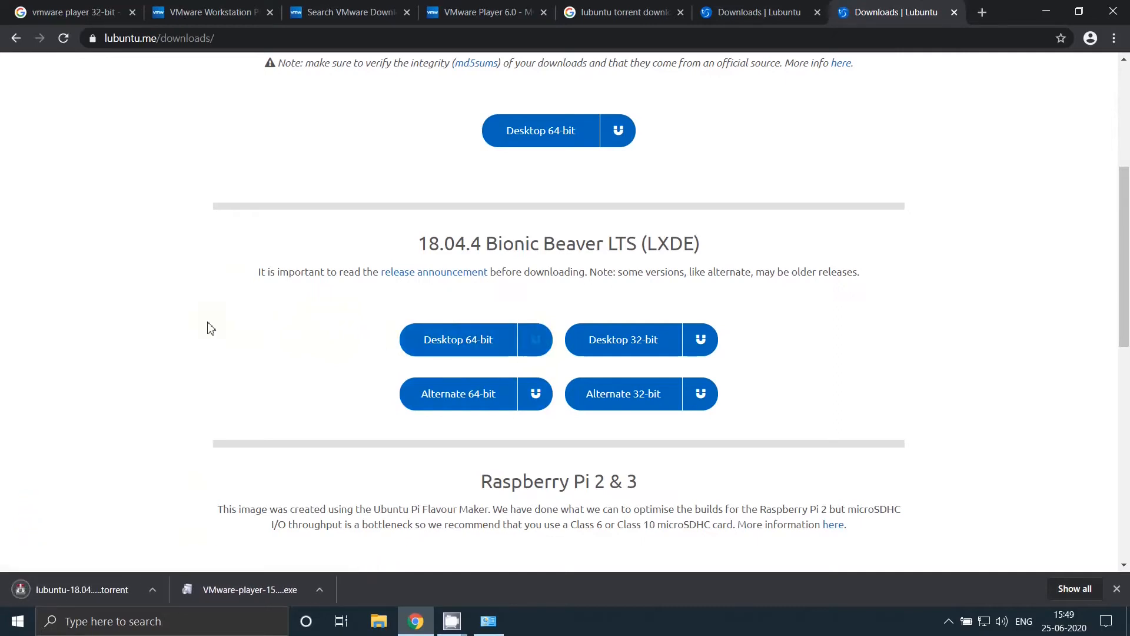
left_click(954, 13)
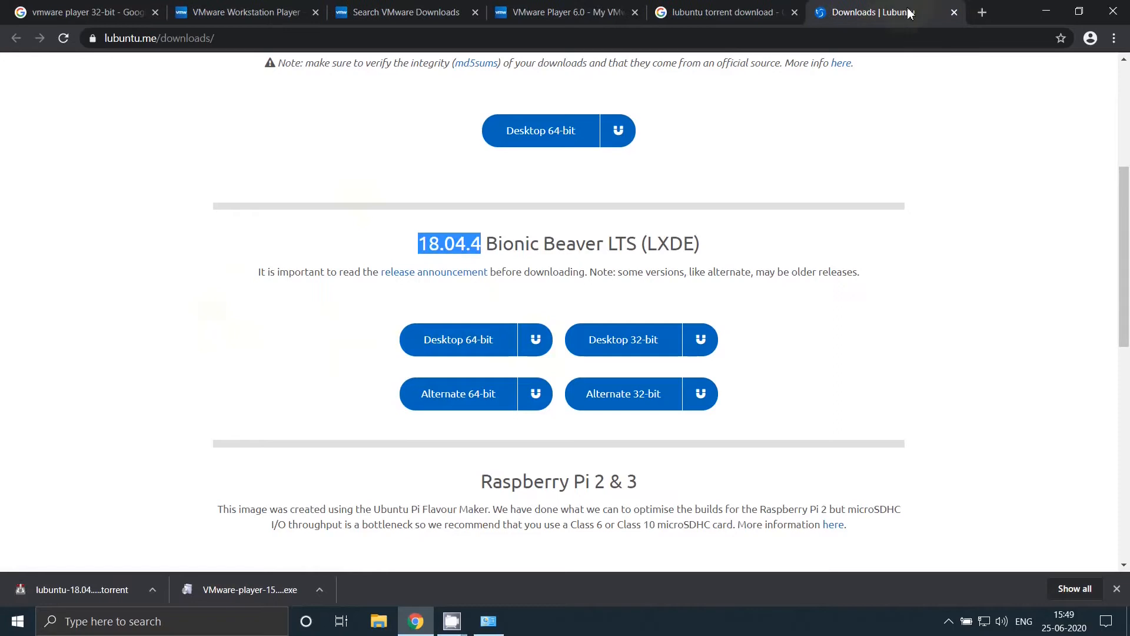
left_click(955, 13)
left_click(954, 13)
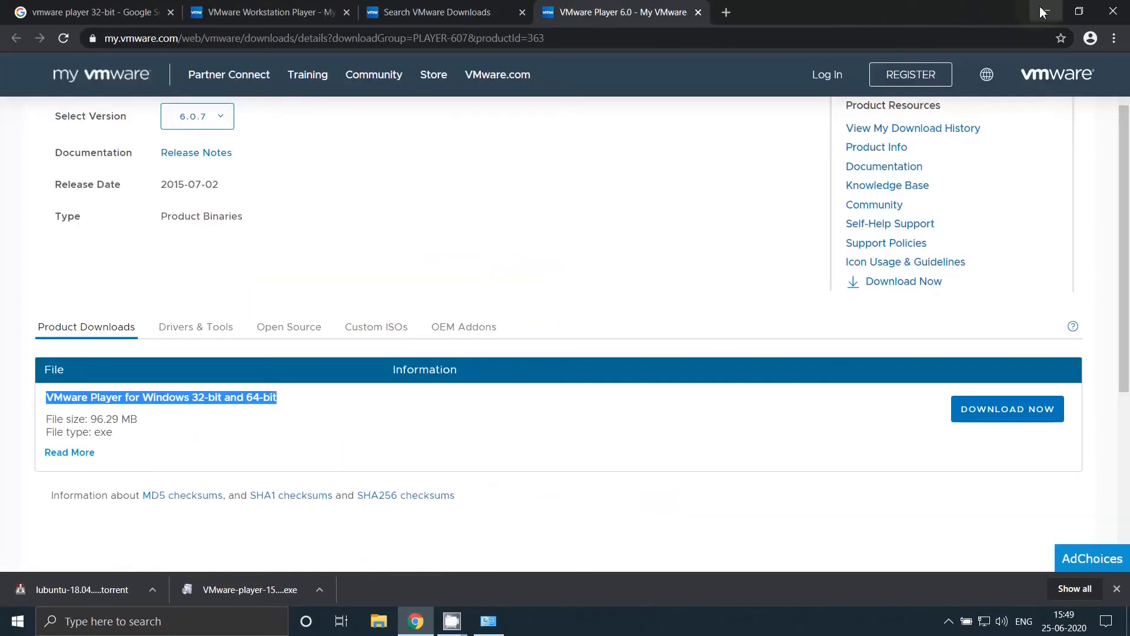
- Minimize the browser and open the Downloads folder in File Explorer
left_click(1043, 12)
left_click(377, 619)
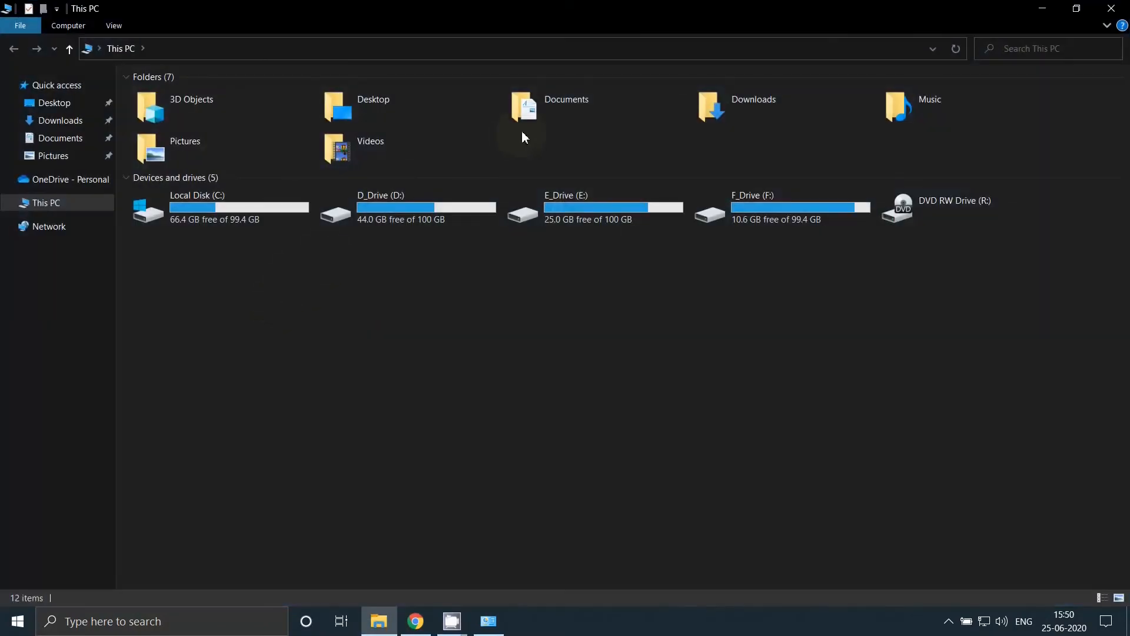
double_click(556, 119)
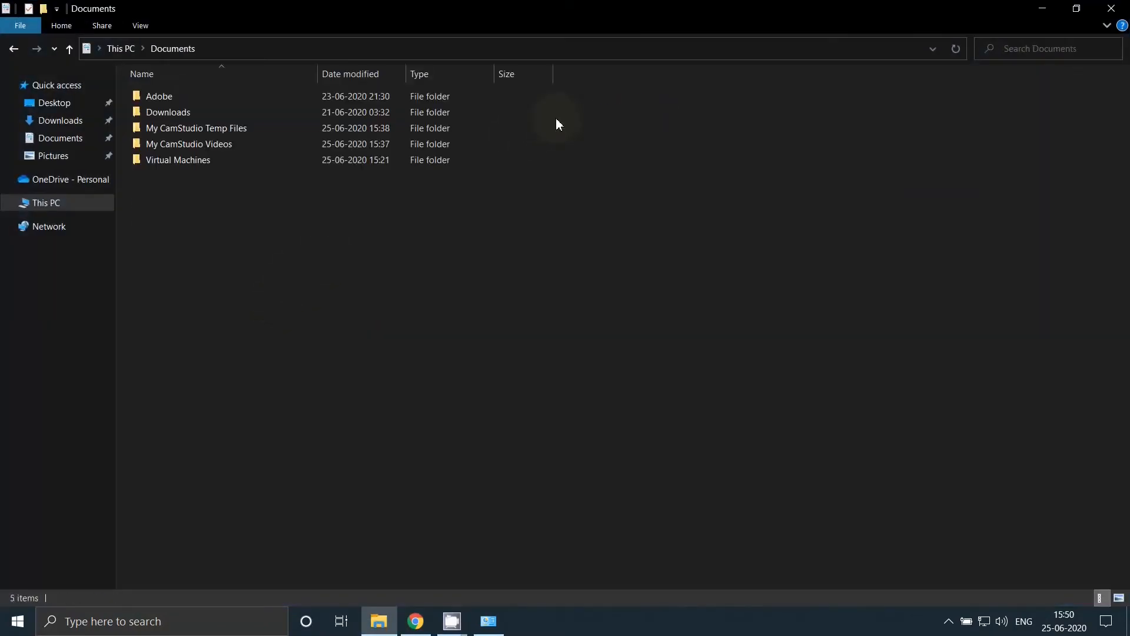
left_click(73, 125)
- Open the lubuntu-18.04.4-desktop-amd64.iso torrent in Transmission, start its download into the Downloads folder, and minimize Transmission
left_click(206, 115)
right_click(206, 116)
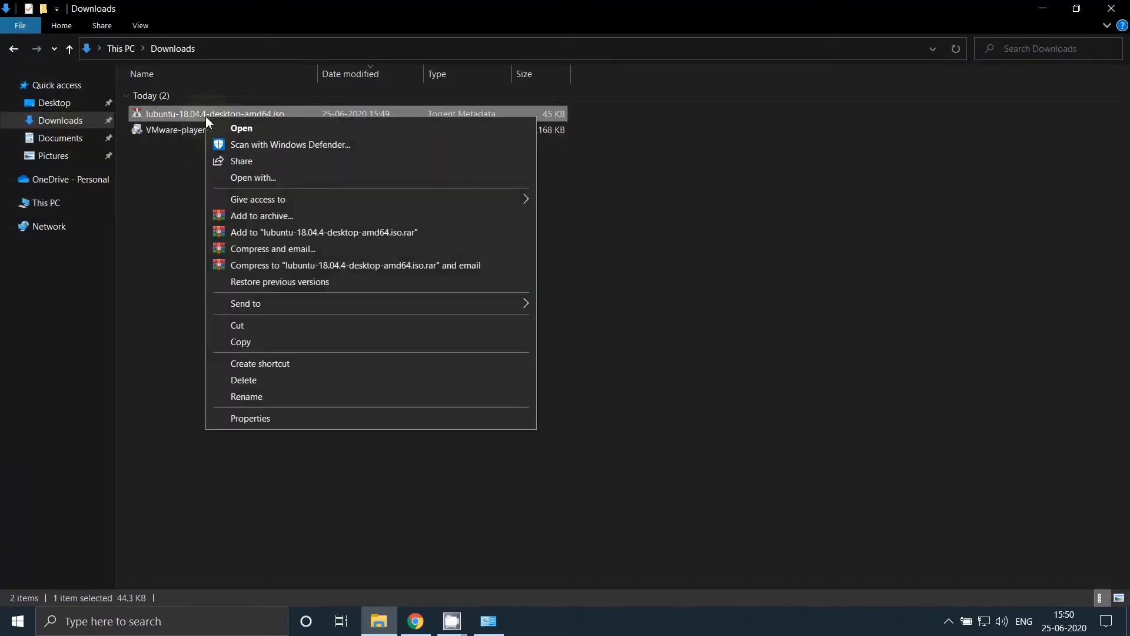
left_click(234, 128)
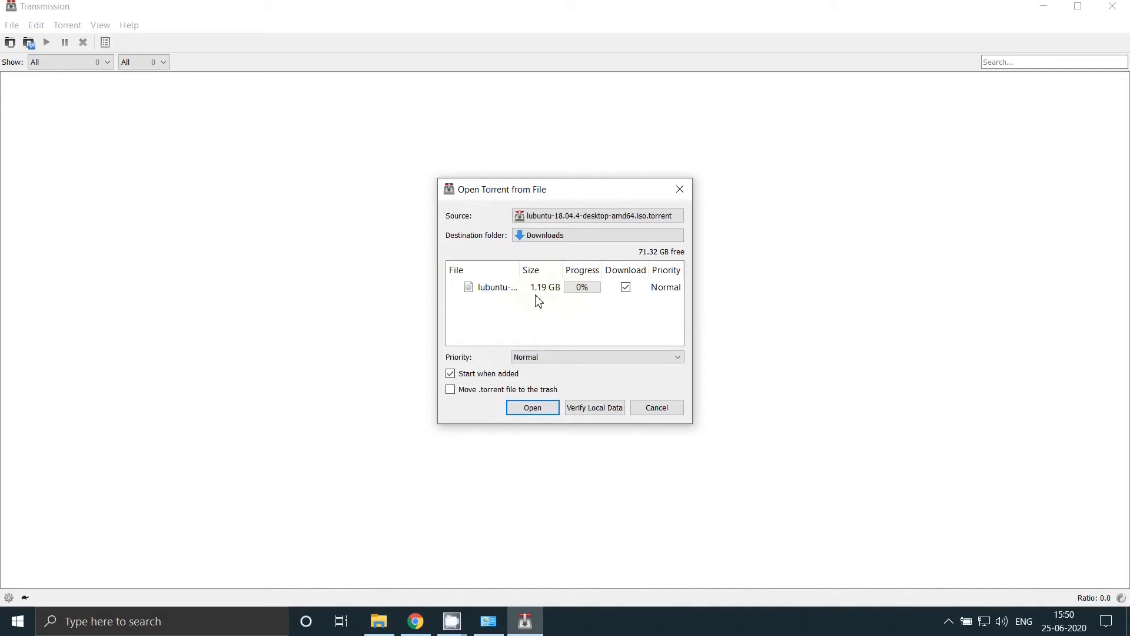
left_click(542, 414)
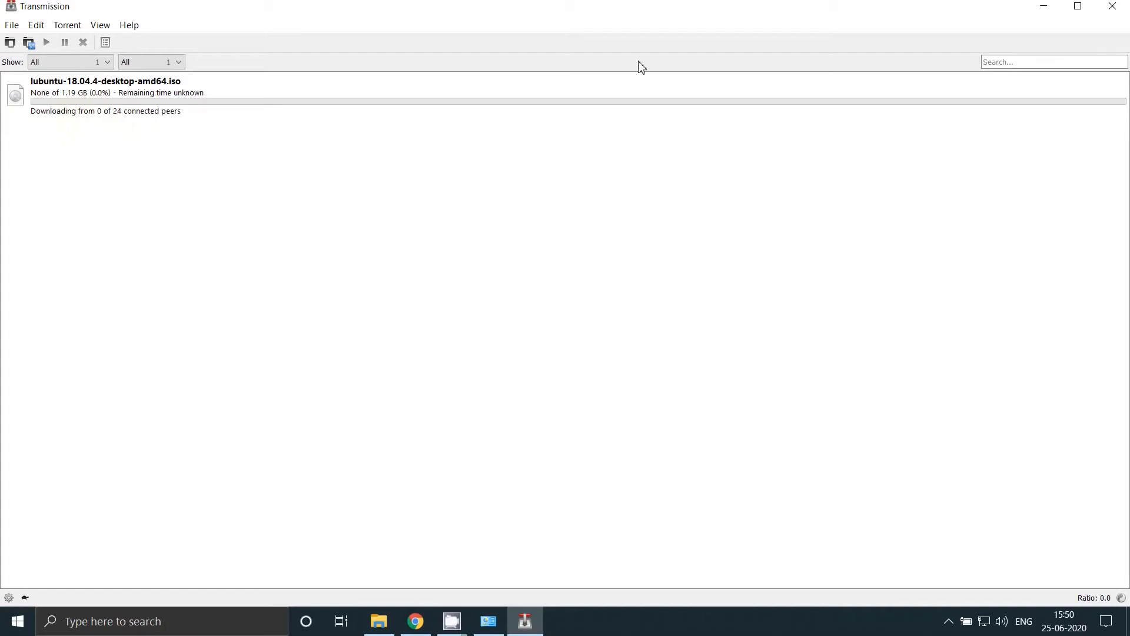
left_click(1044, 7)
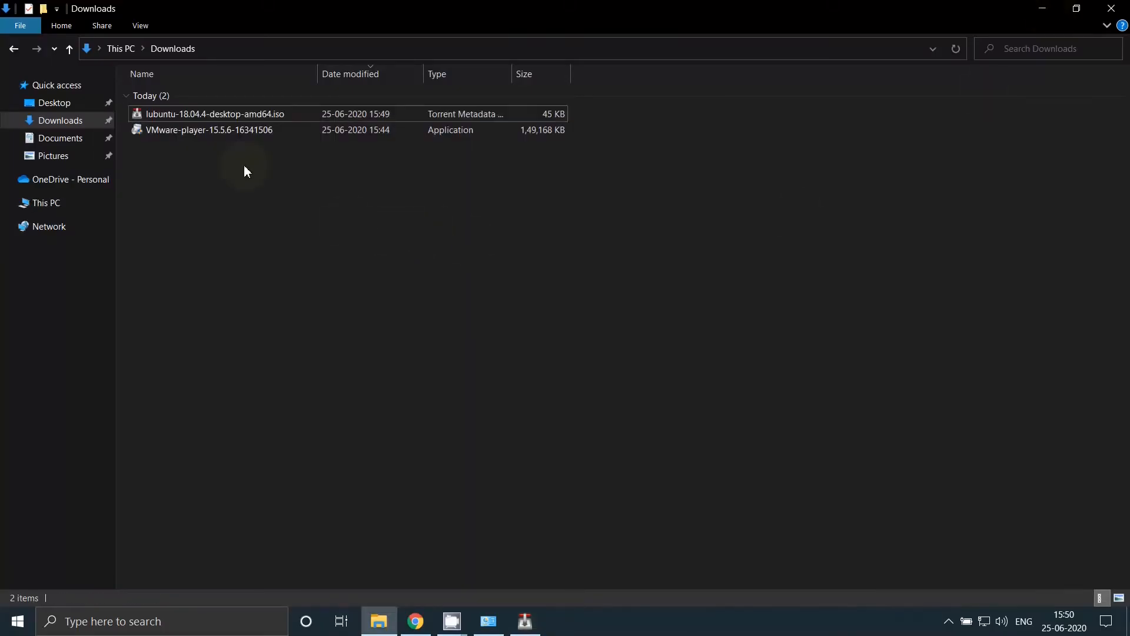
- Check the VMware Workstation 15.5.6 Player download page in Chrome and select the VMware-player-15.5.6-16341506 installer in the Downloads folder
left_click(216, 133)
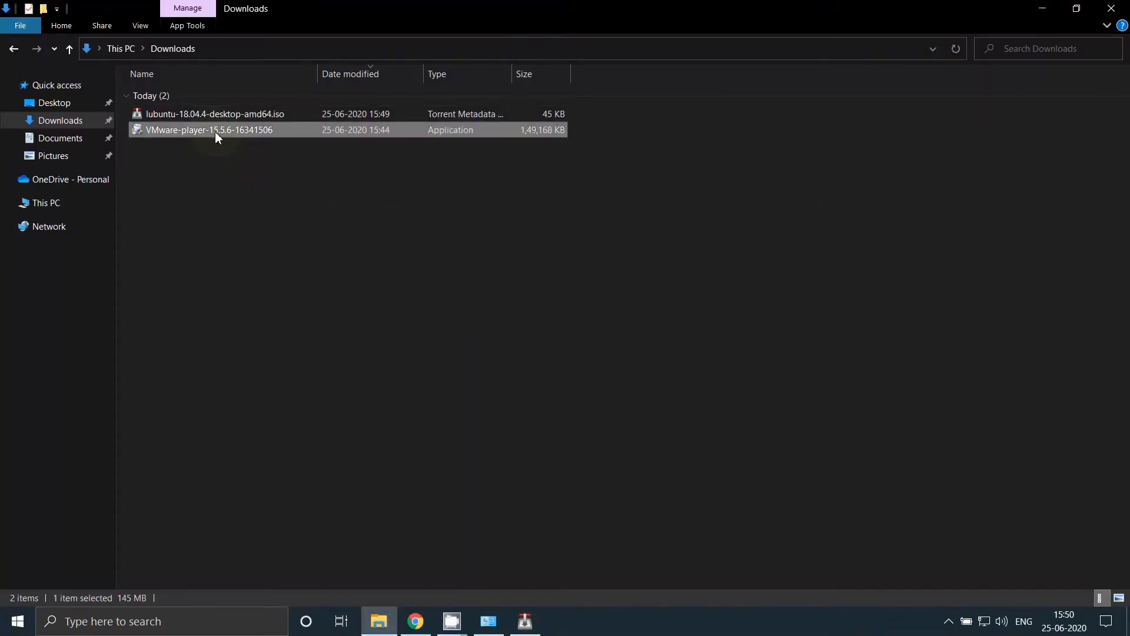
left_click(415, 621)
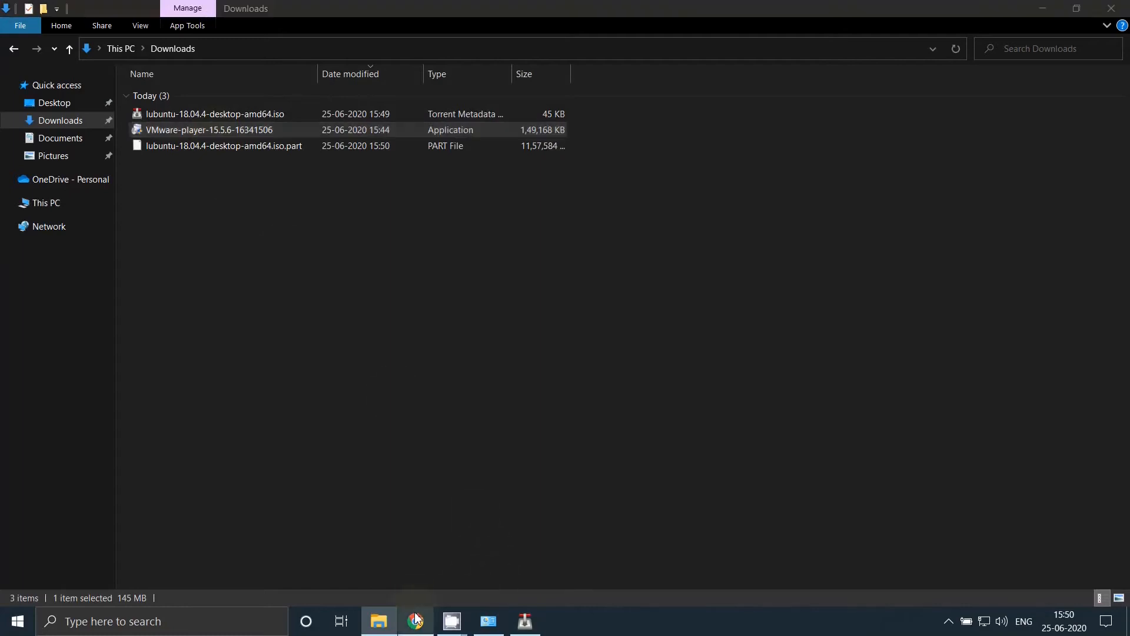
left_click(221, 16)
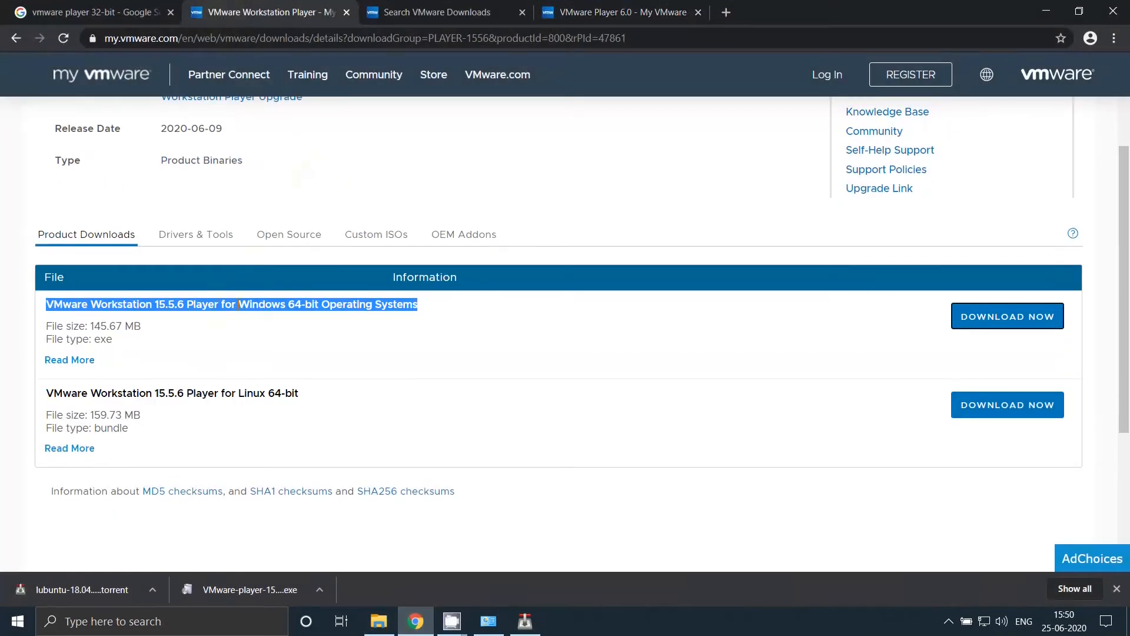
left_click(1044, 9)
left_click(270, 189)
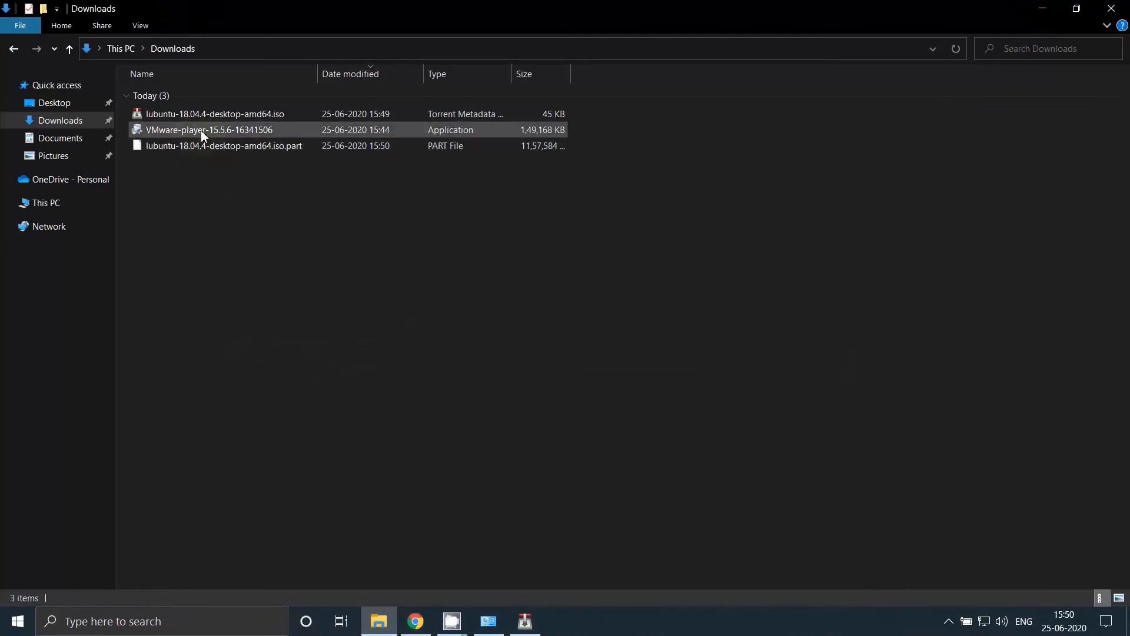
left_click(200, 129)
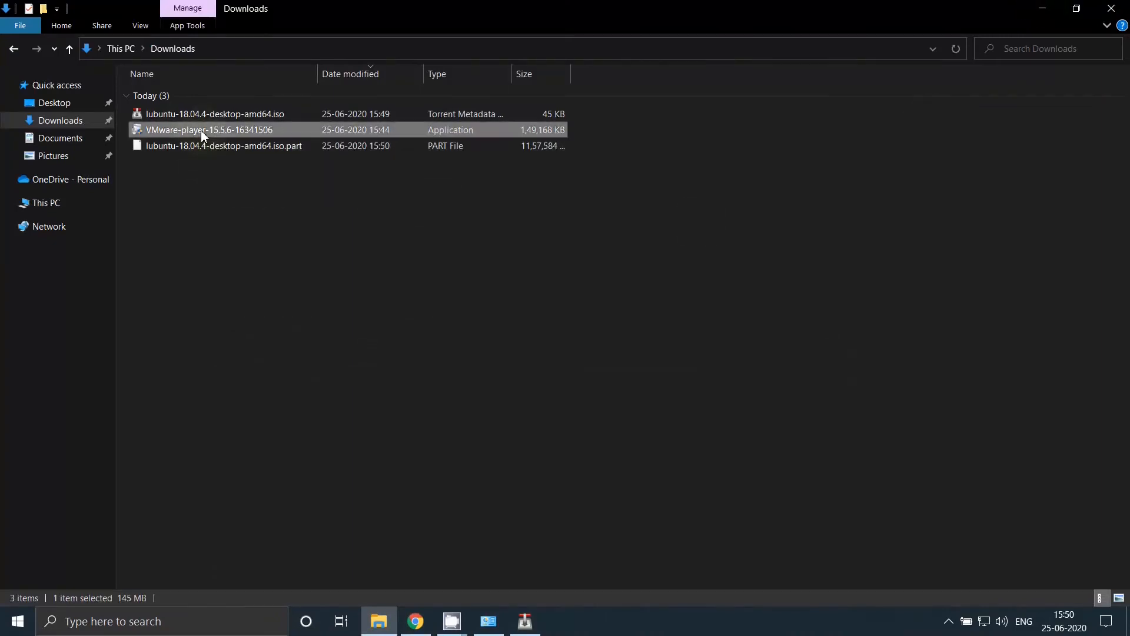
- Run the VMware-player-15.5.6-16341506 installer as administrator, allow it to make changes, and minimize the Downloads window
right_click(200, 130)
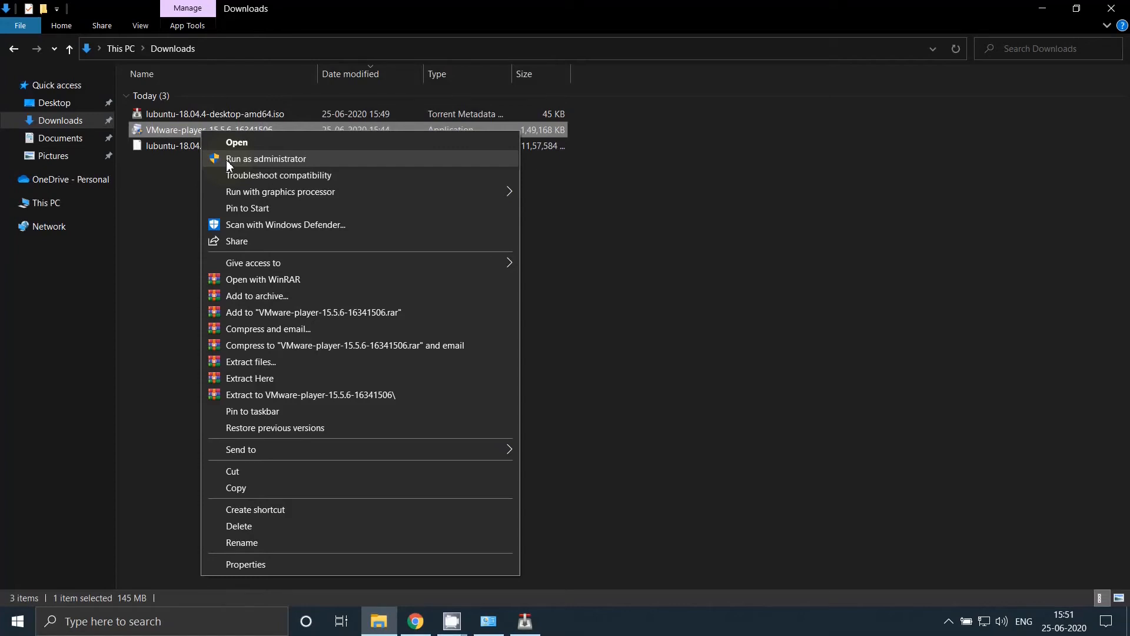
left_click(228, 161)
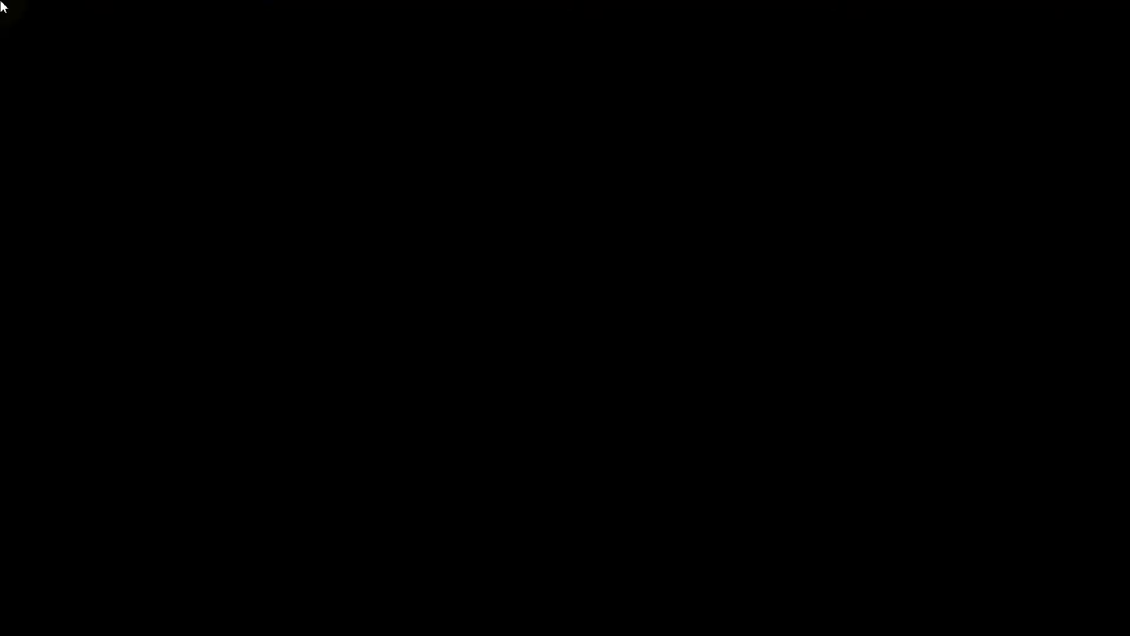
left_click(462, 408)
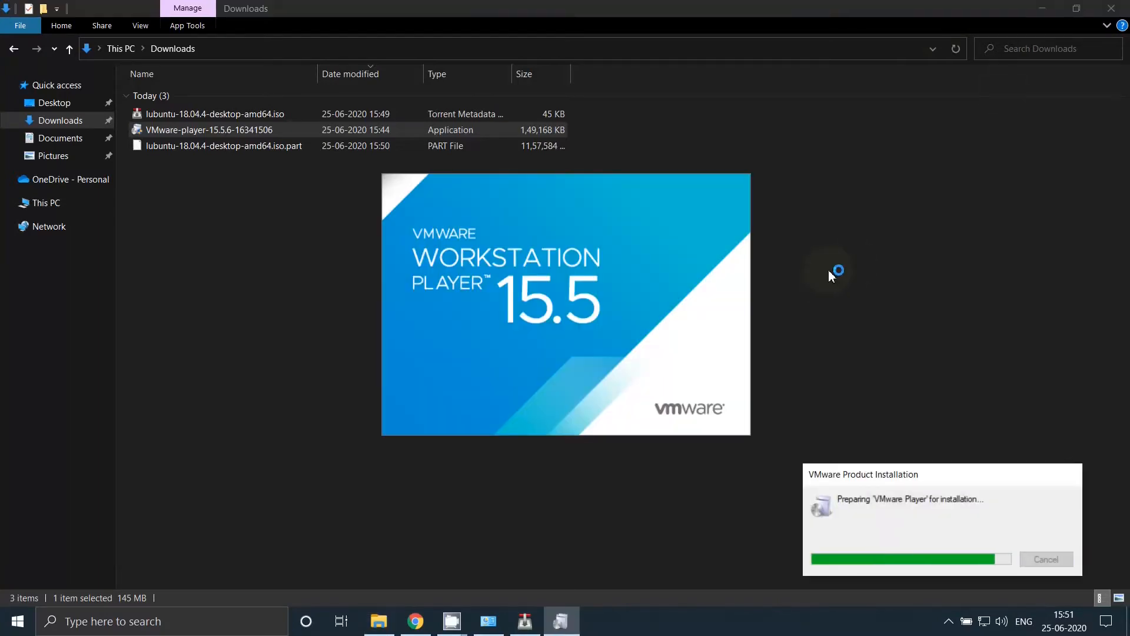
left_click(1042, 10)
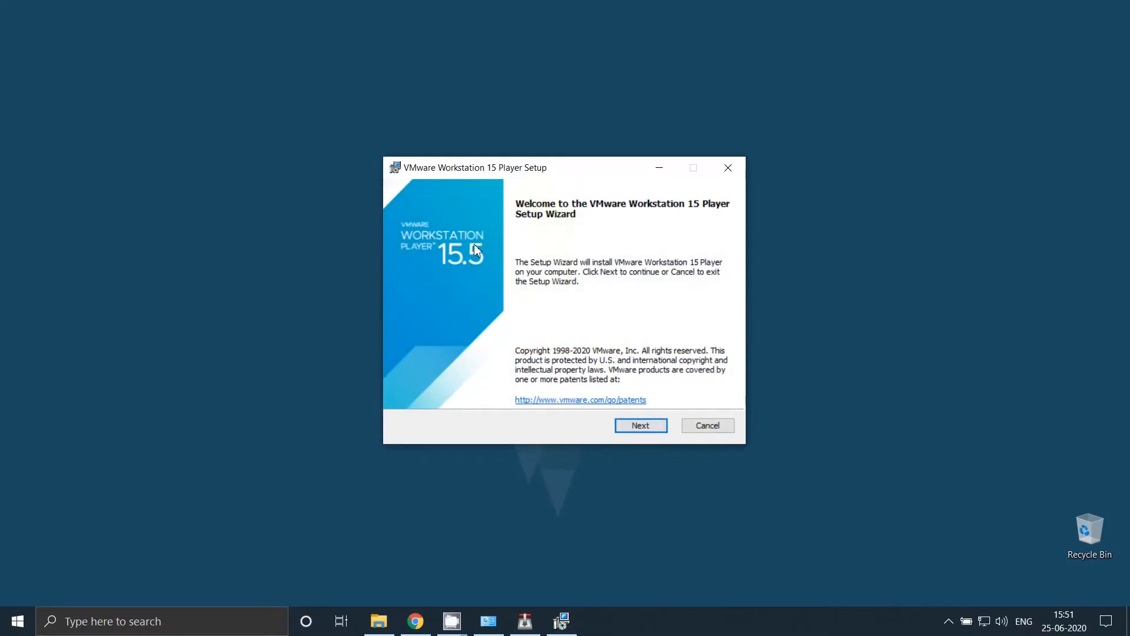
- Start the VMware Workstation 15 Player setup wizard and accept the End-User License Agreement
left_click(641, 425)
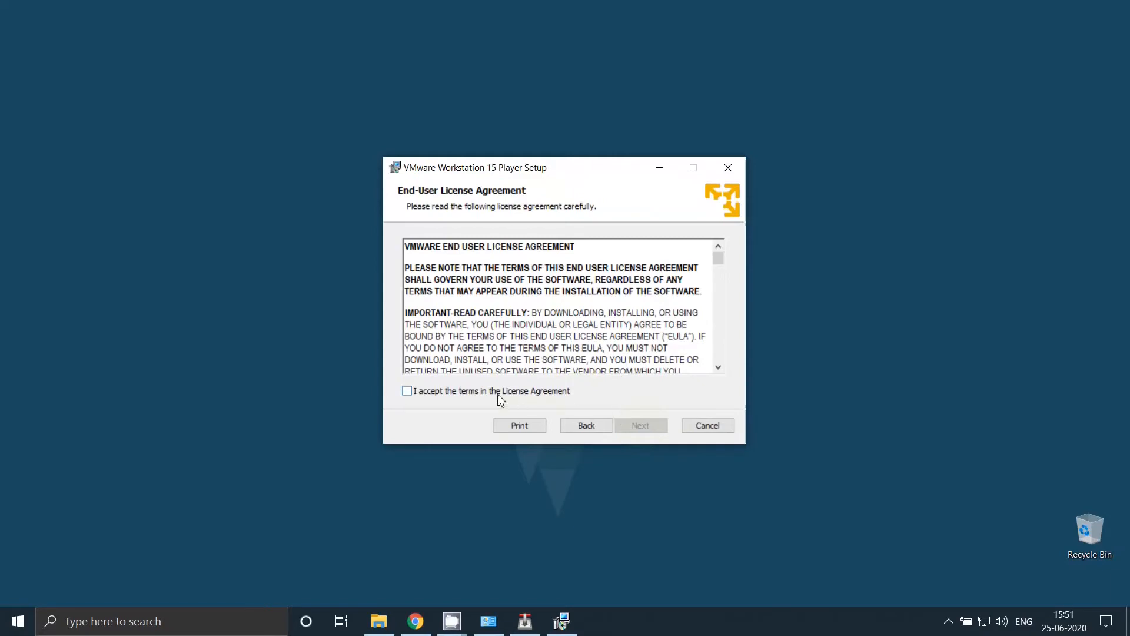
left_click(499, 393)
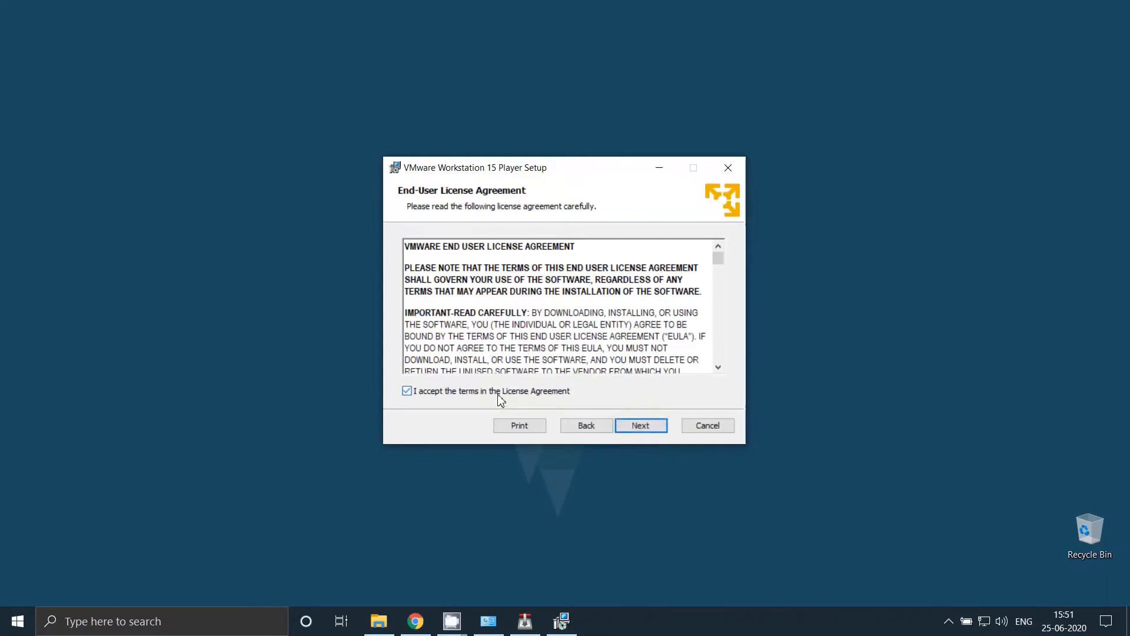
left_click(629, 430)
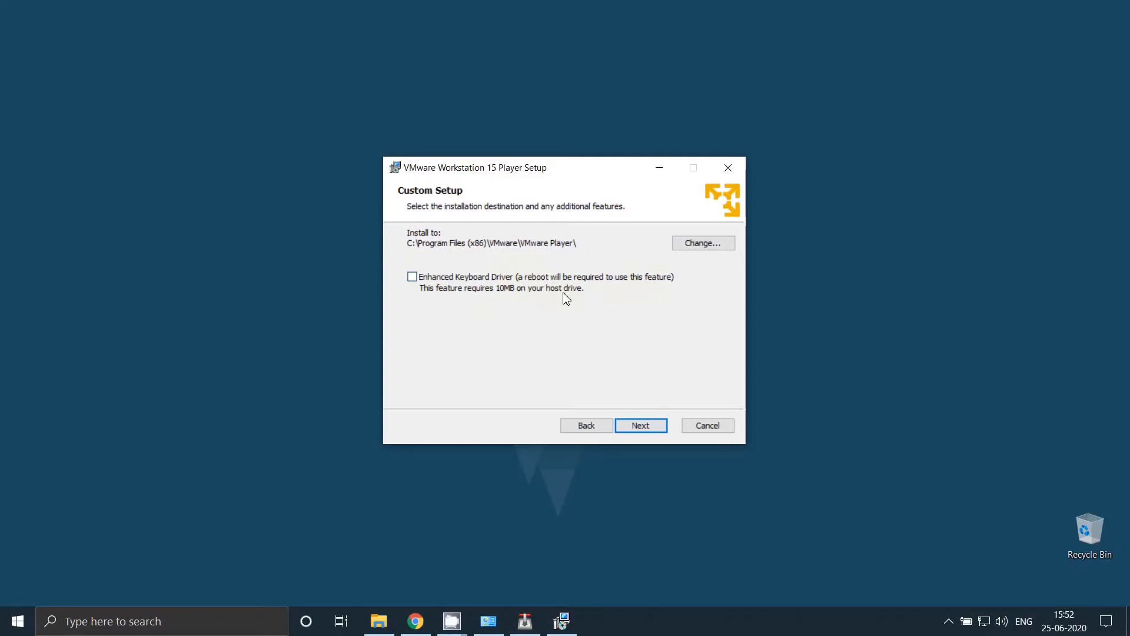
- Keep the default install folder without the Enhanced Keyboard Driver, and proceed past the User Experience Settings
left_click(414, 279)
left_click(412, 278)
left_click(645, 431)
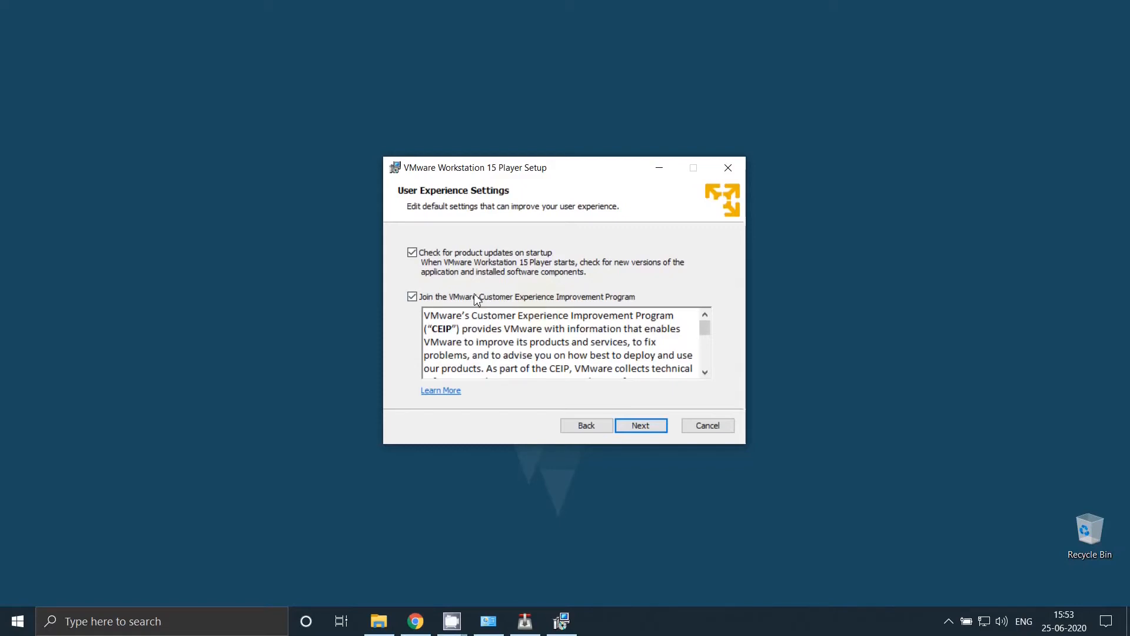
left_click(449, 300)
left_click(413, 299)
left_click(635, 430)
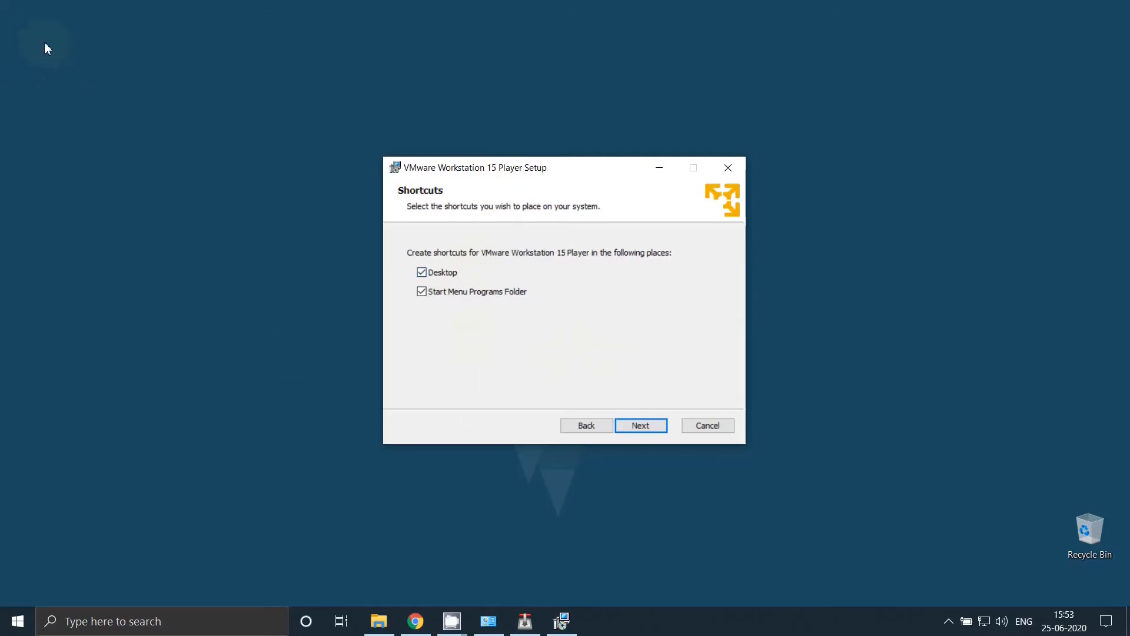
- Exclude the Desktop shortcut, keep the Start Menu Programs Folder one, install VMware Workstation 15 Player and finish the setup wizard
left_click(420, 271)
left_click(641, 425)
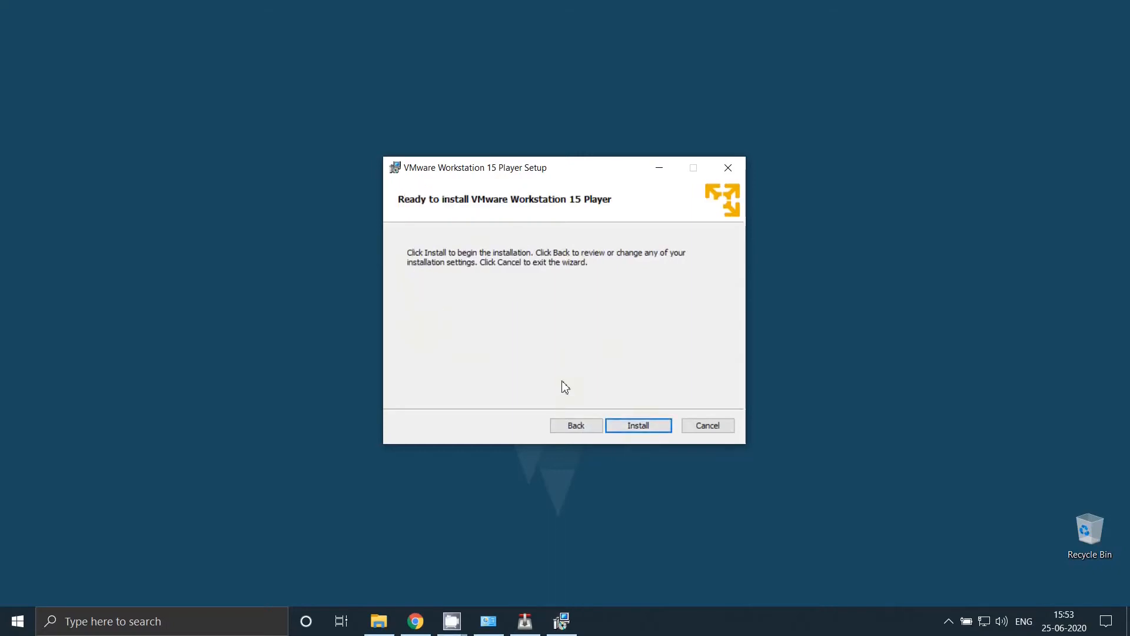
left_click(613, 425)
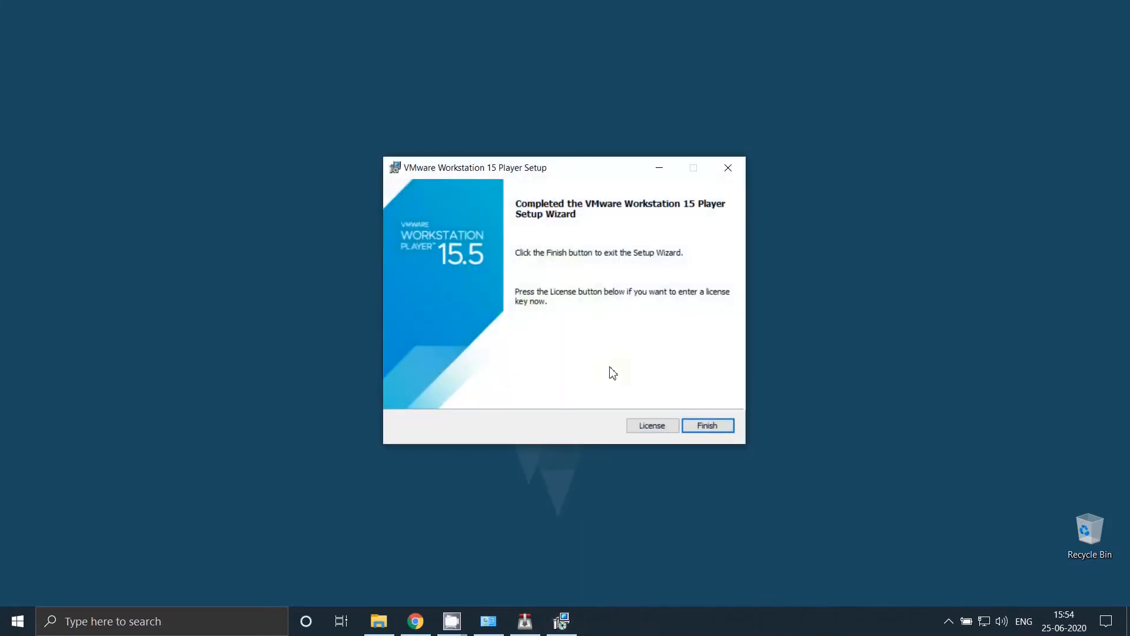
left_click(708, 425)
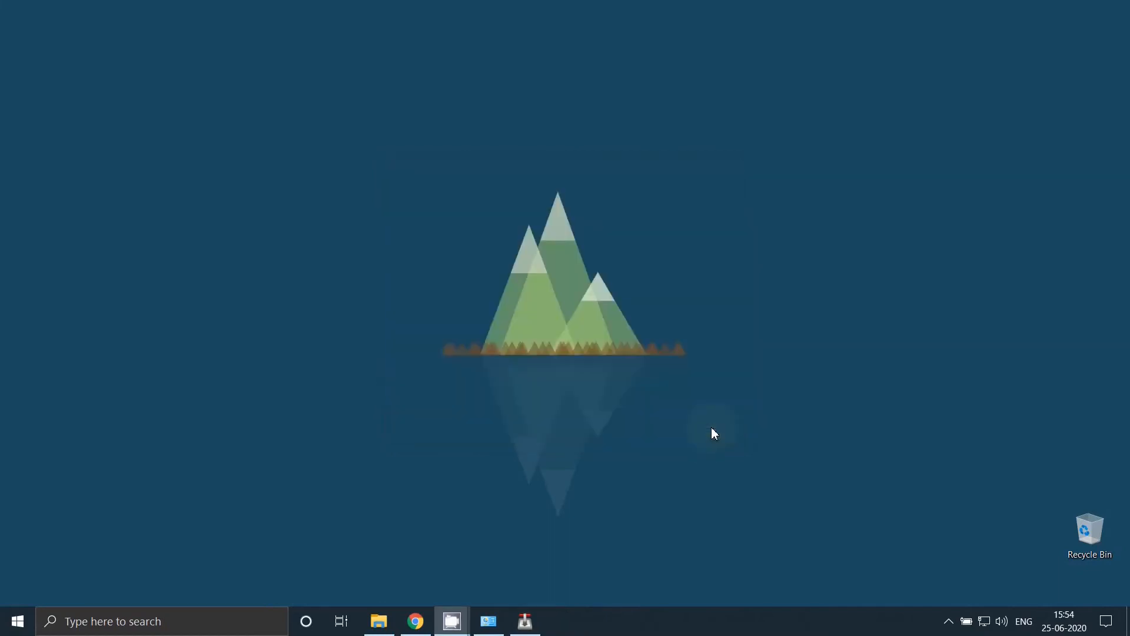
- Switch to Transmission, remove the lubuntu-18.04.4-desktop-amd64.iso torrent while keeping its files, and close the program
left_click(525, 621)
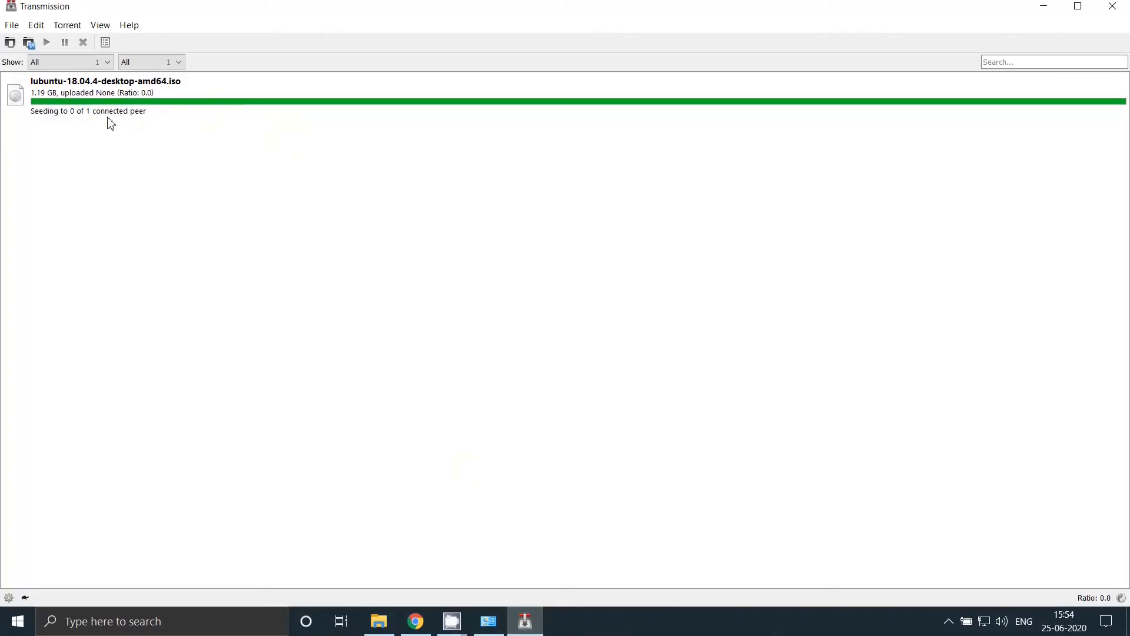
left_click(61, 97)
right_click(61, 98)
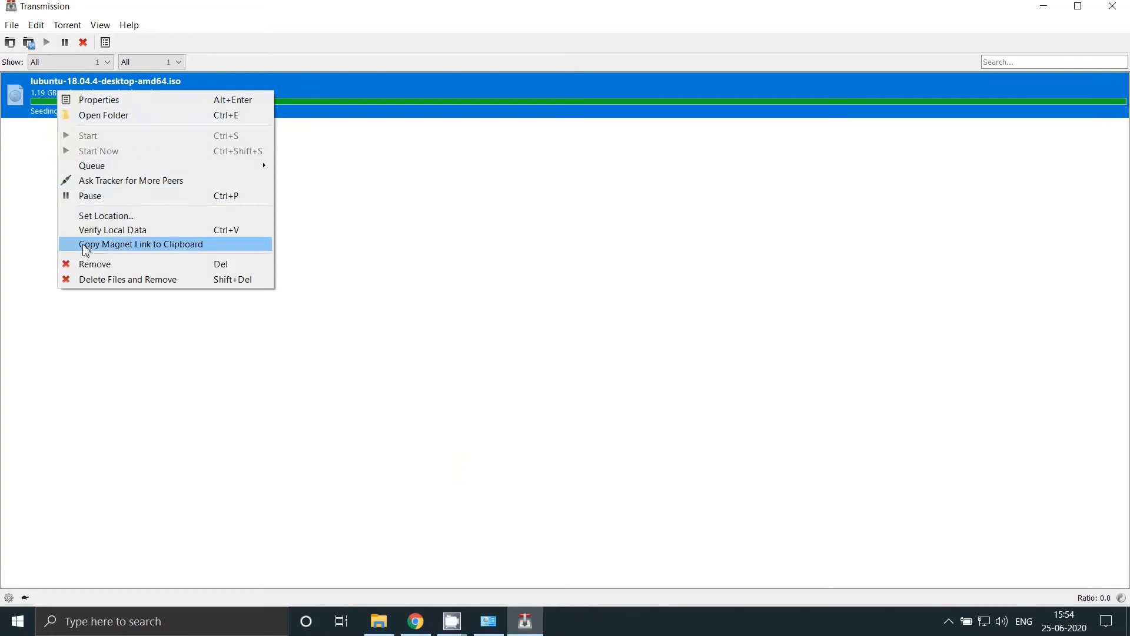
left_click(88, 264)
left_click(610, 336)
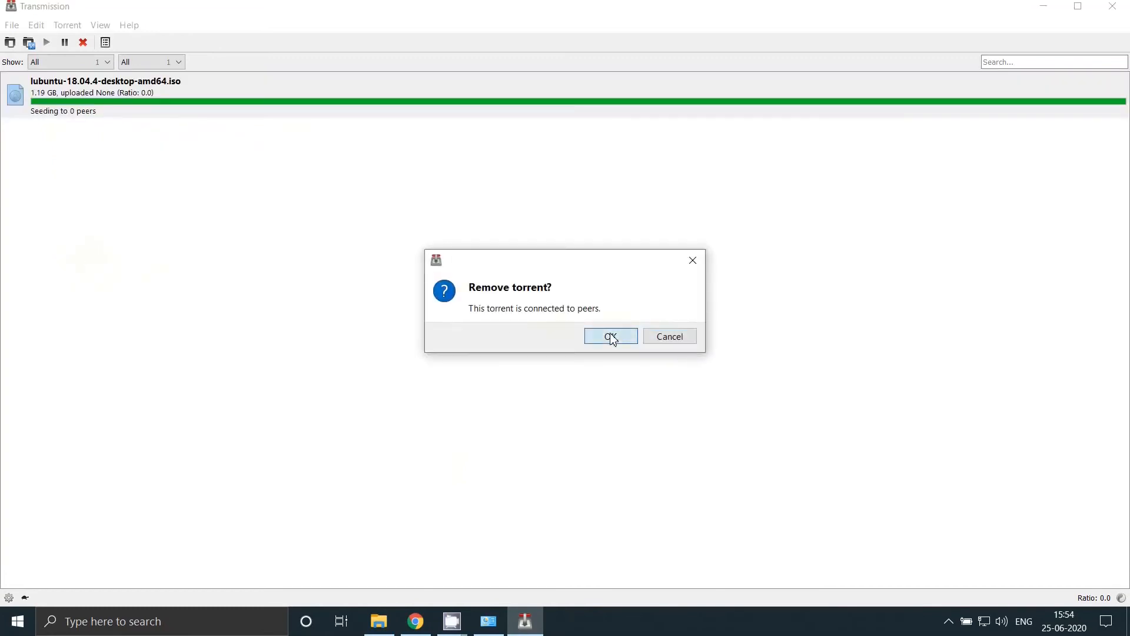
left_click(1105, 11)
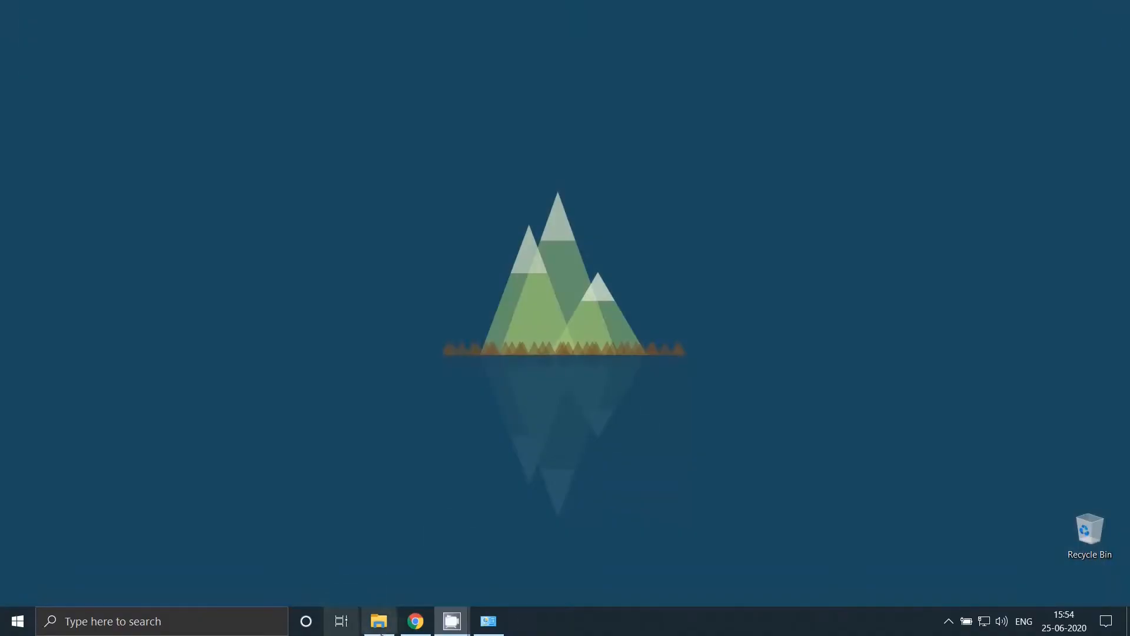
- Check the Downloads folder in File Explorer for the lubuntu-18.04.4-desktop-amd64 disc image
left_click(387, 630)
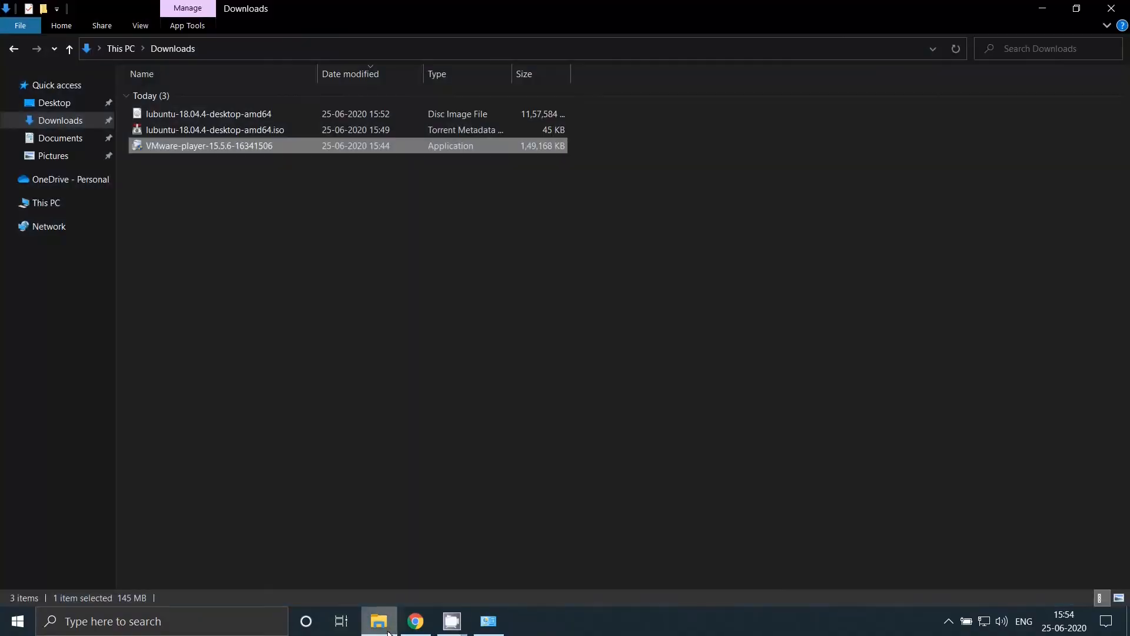
left_click(214, 115)
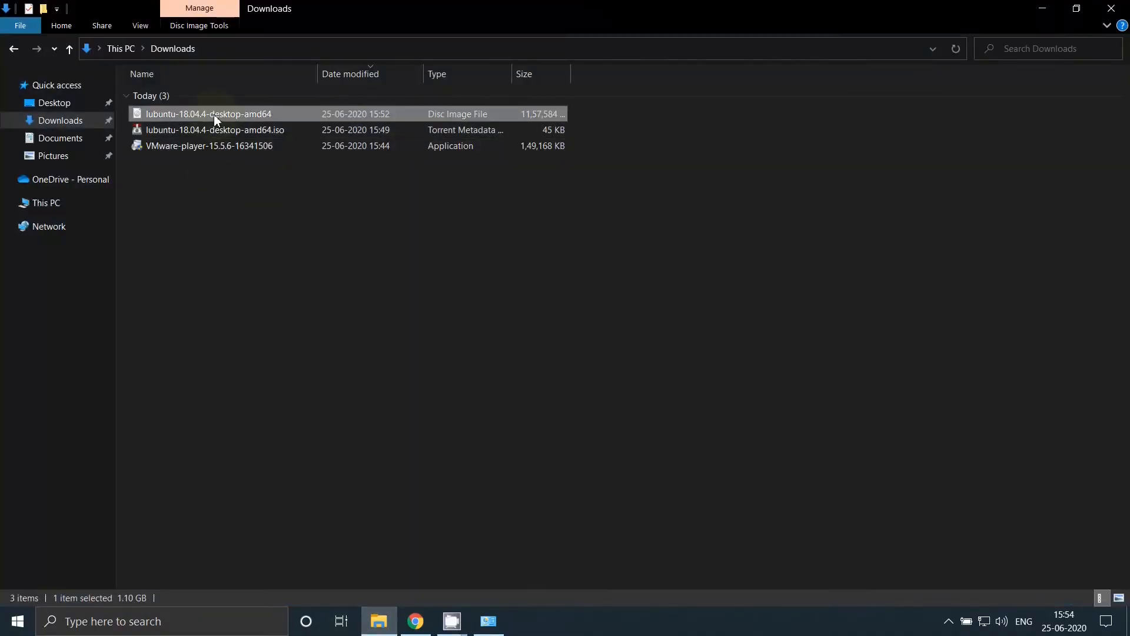
left_click(263, 268)
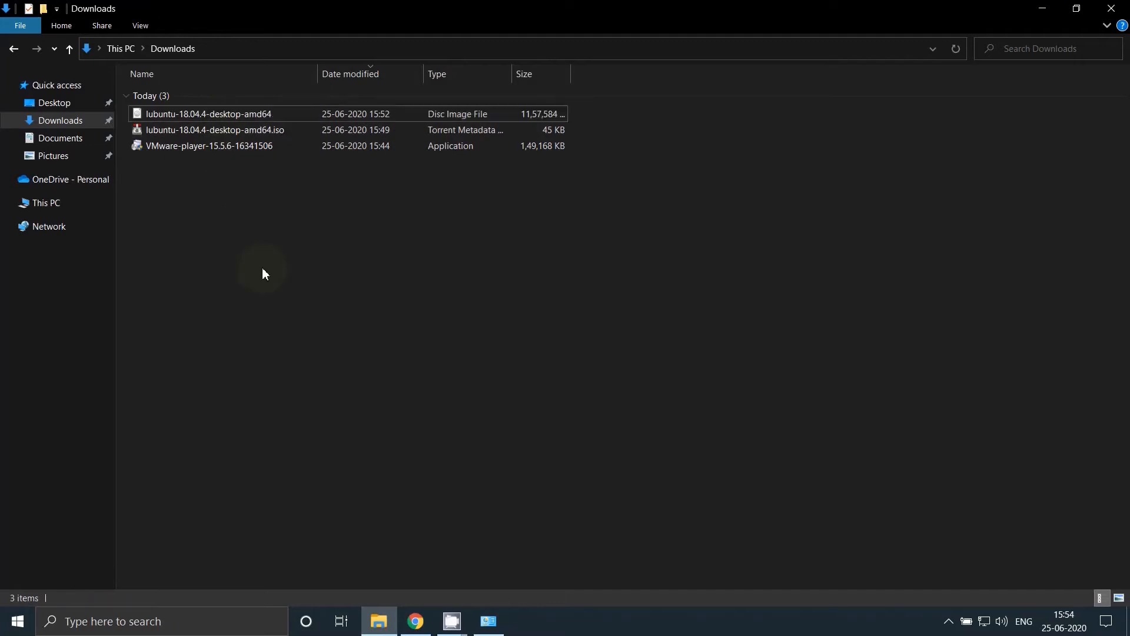
- Search Windows for "vmware", launch VMware Workstation 15 Player, and minimize the Downloads window
key("super")
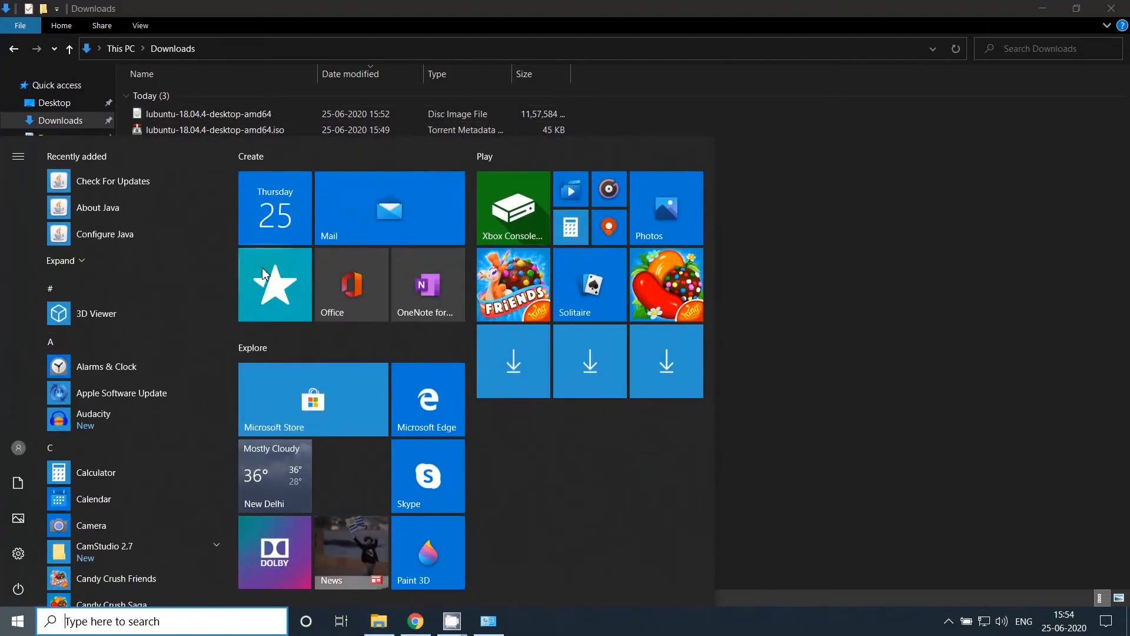
key("super")
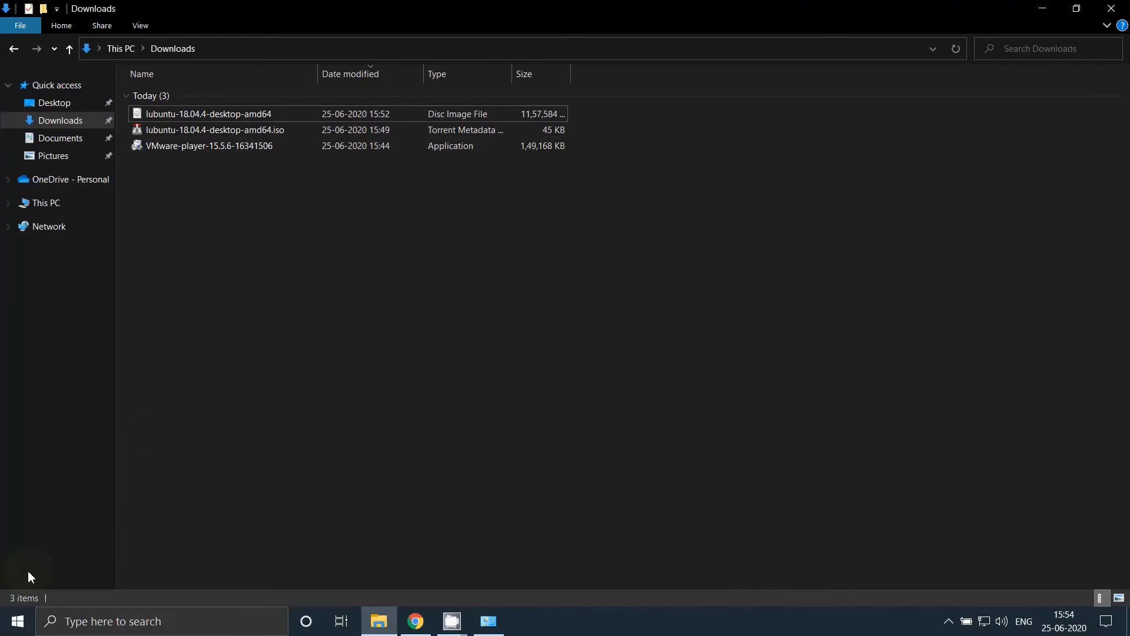
left_click(8, 623)
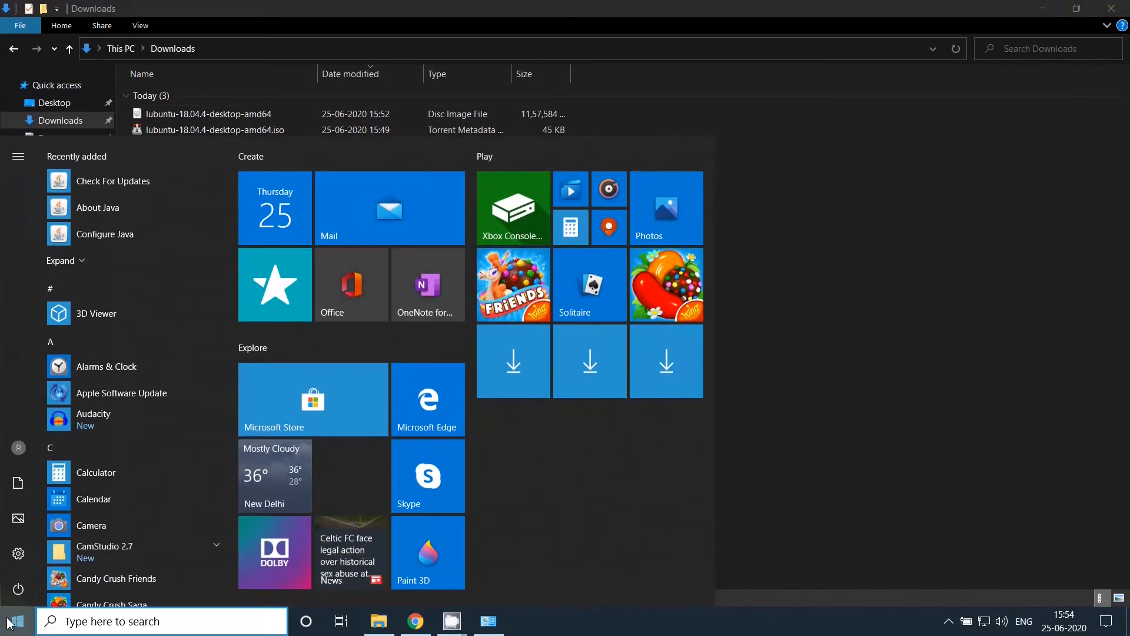
type("vmware")
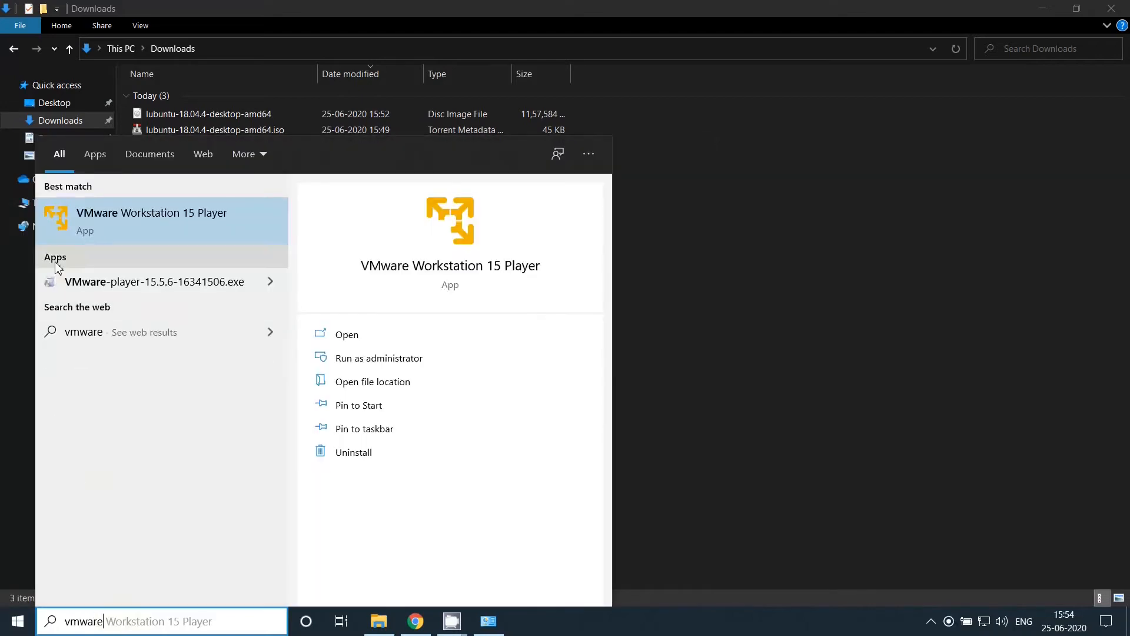
left_click(136, 225)
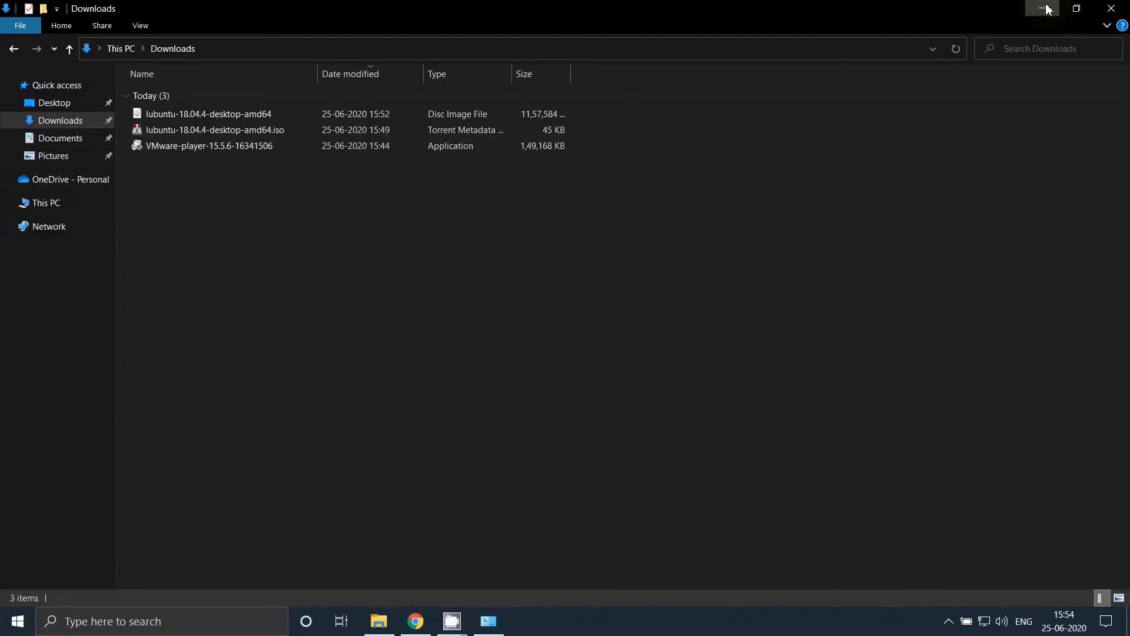
left_click(1042, 8)
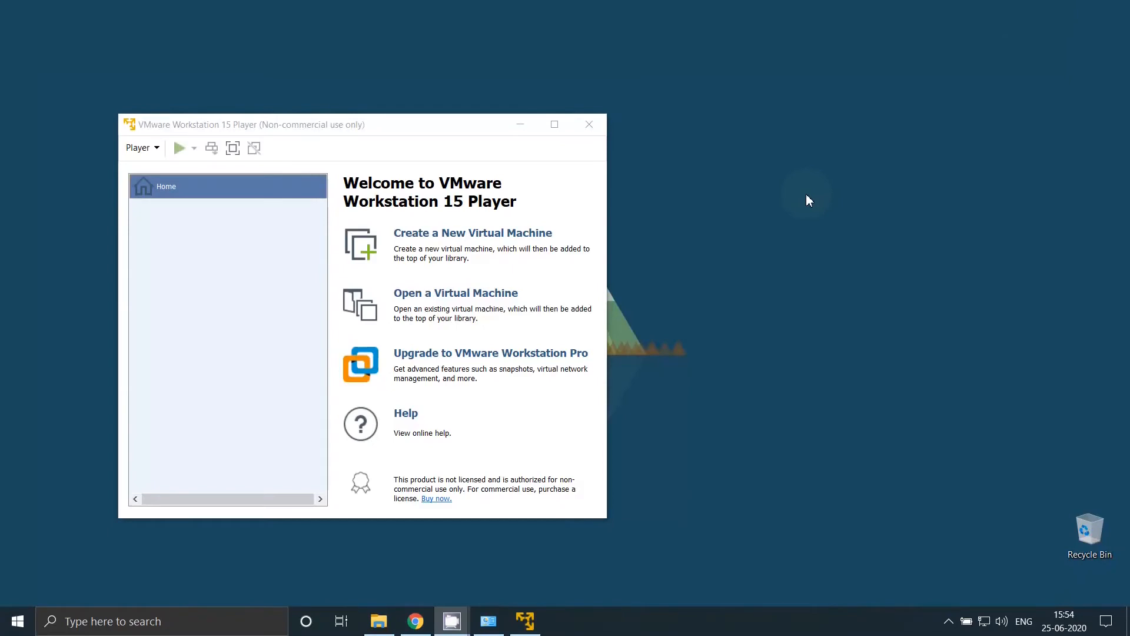
- Start a new virtual machine that installs from the lubuntu-18.04.4-desktop-amd64 disc image in Downloads and proceed to guest system selection
left_click(420, 240)
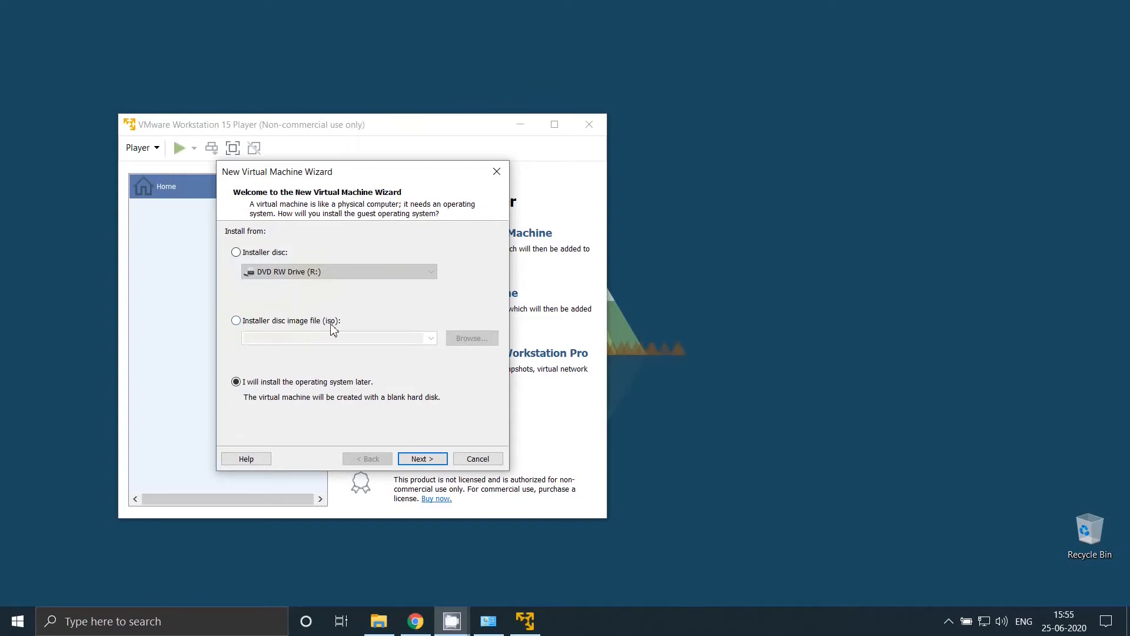
left_click(237, 324)
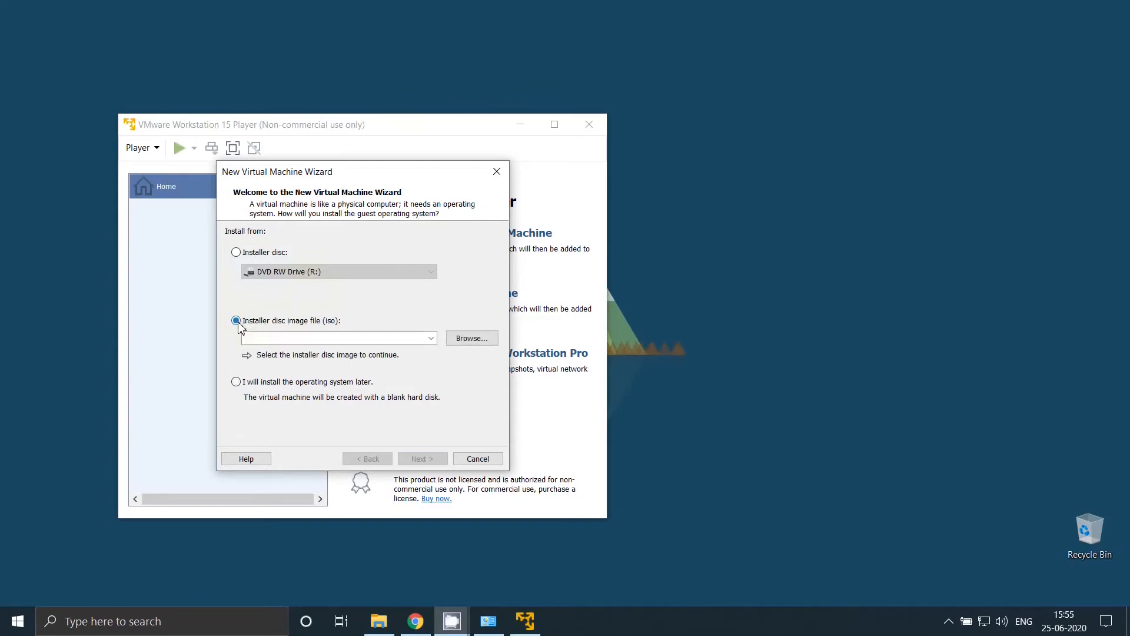
left_click(460, 340)
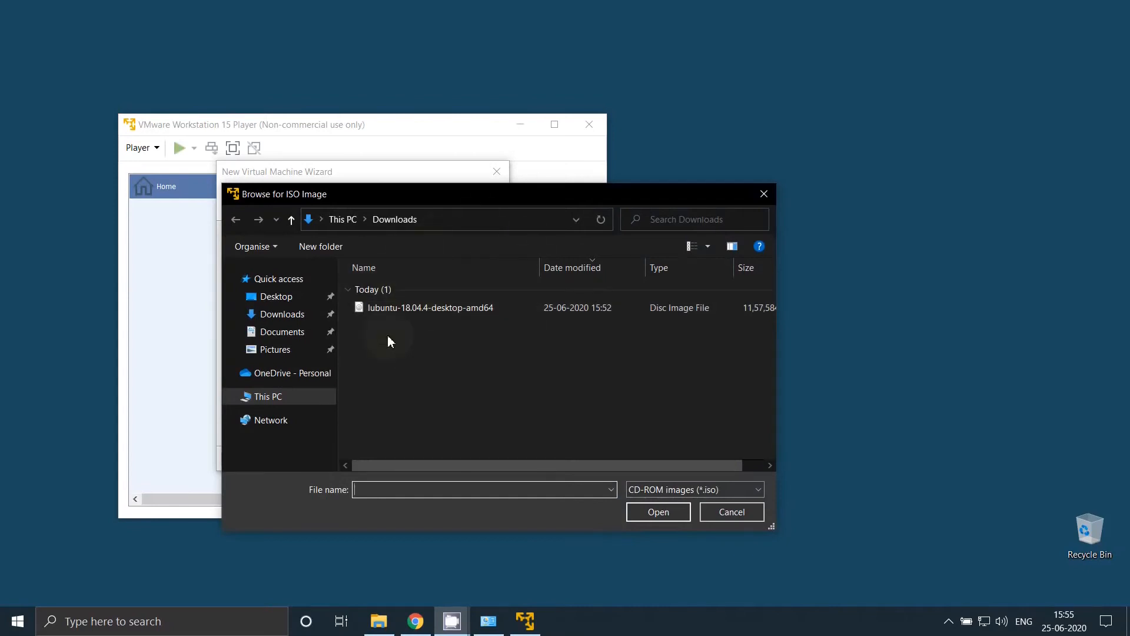
left_click(271, 402)
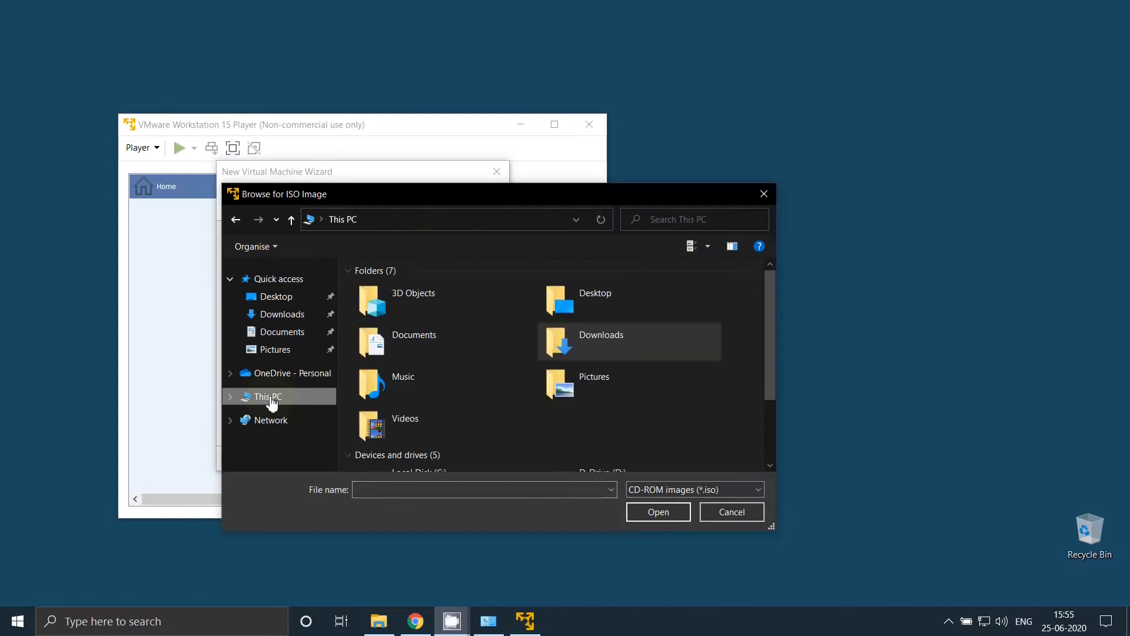
double_click(577, 352)
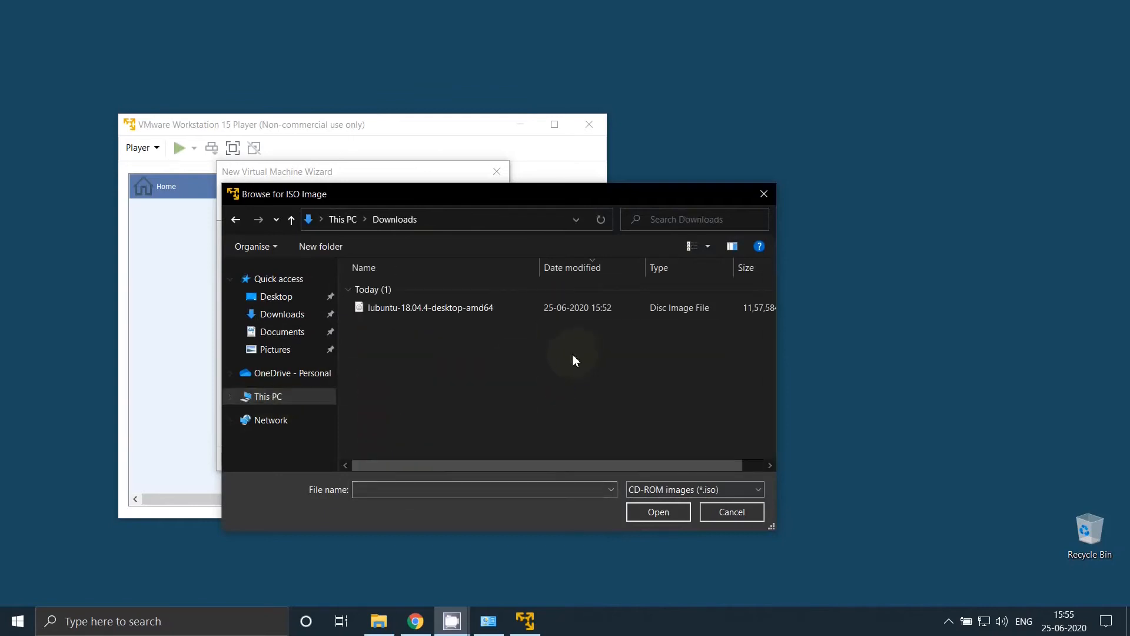
left_click(480, 311)
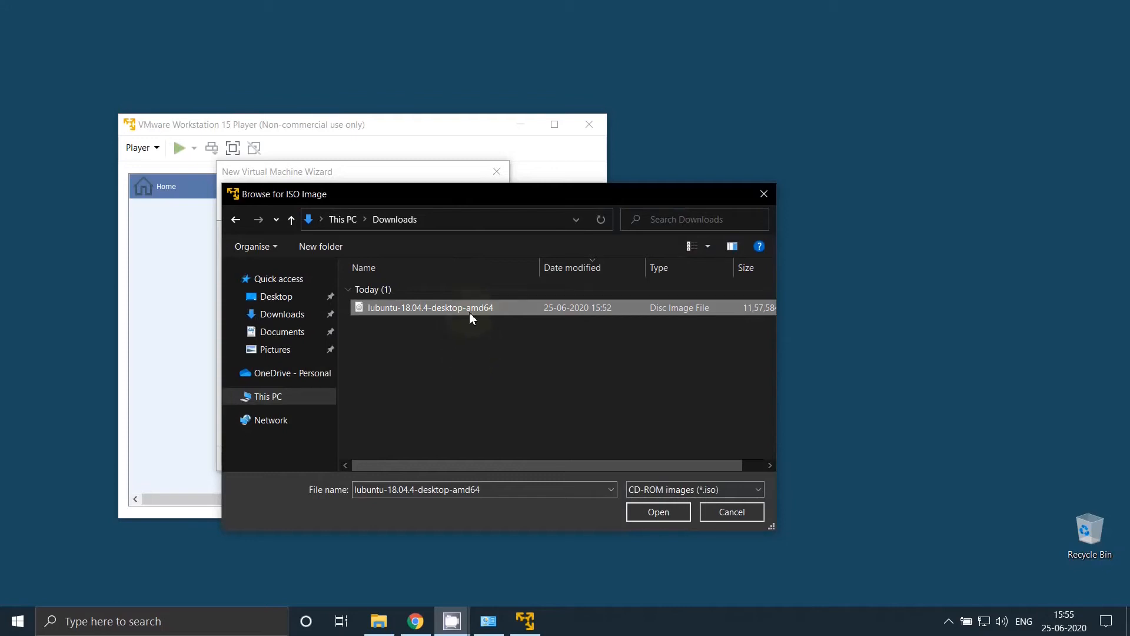
left_click(668, 519)
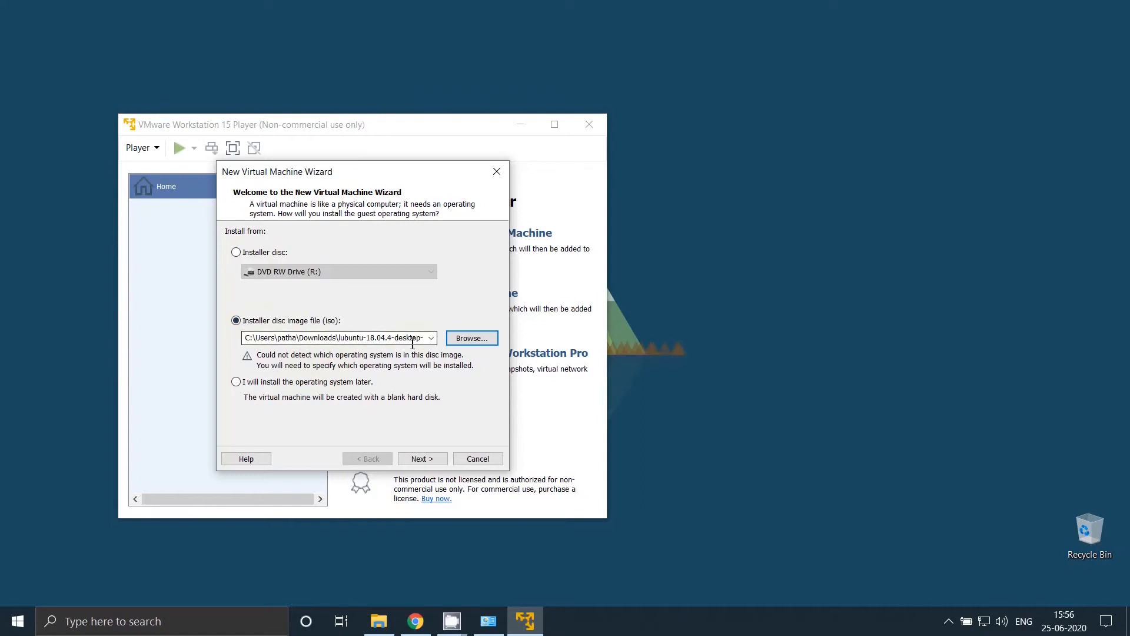
left_click(434, 459)
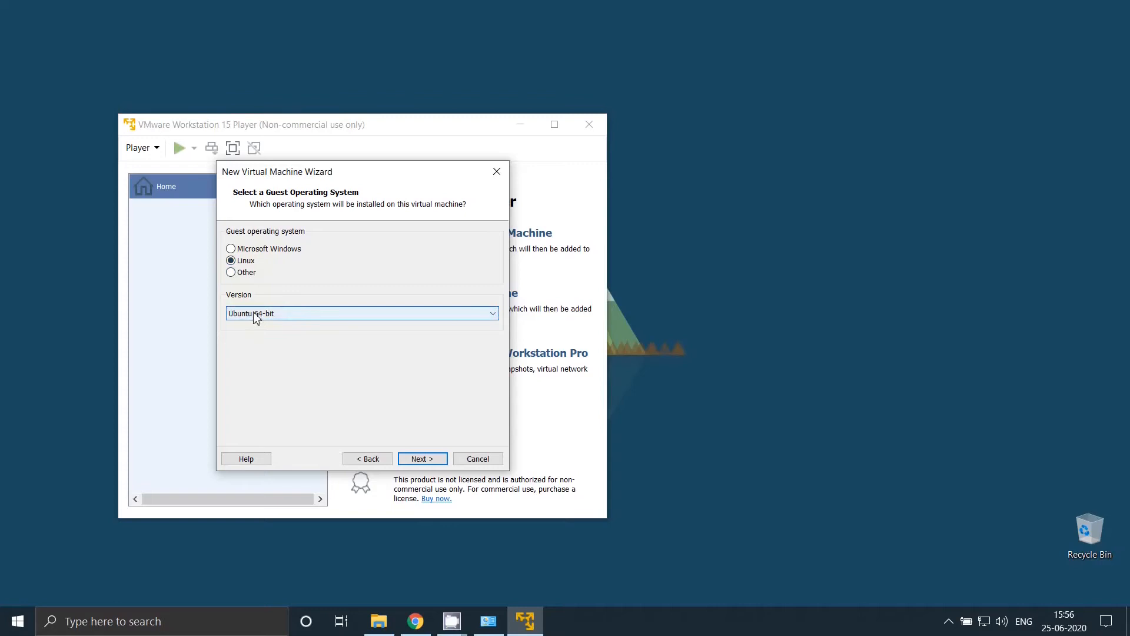
- Set the guest operating system to Linux, version Ubuntu 64-bit, and accept the default virtual machine name and location
left_click(249, 251)
left_click(231, 262)
scroll(255, 317, "up", 1)
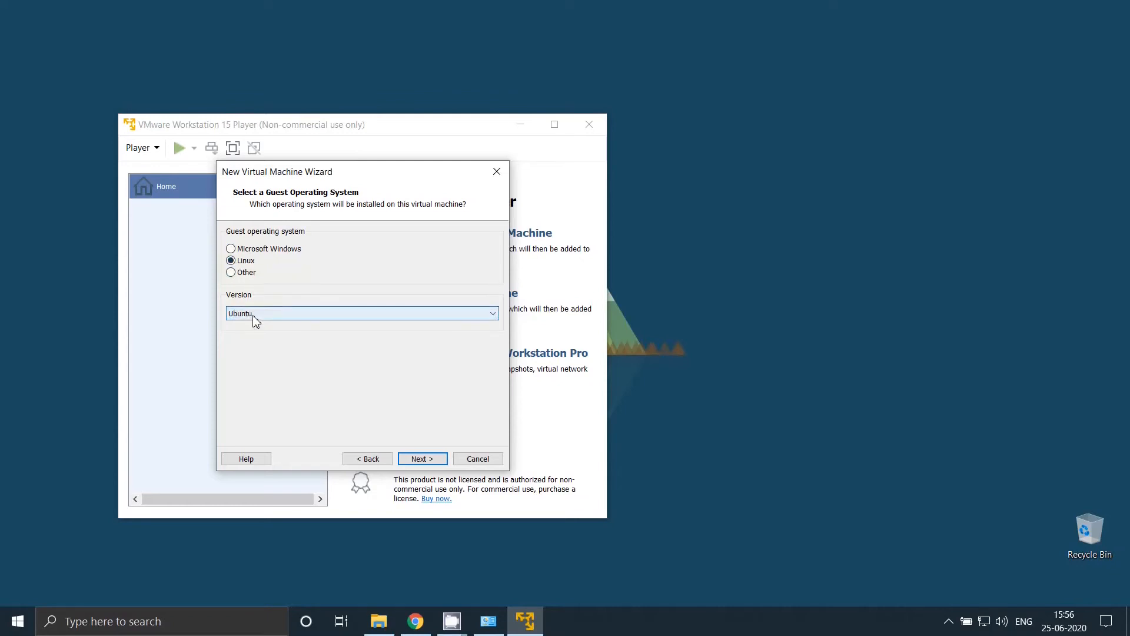
left_click(254, 319)
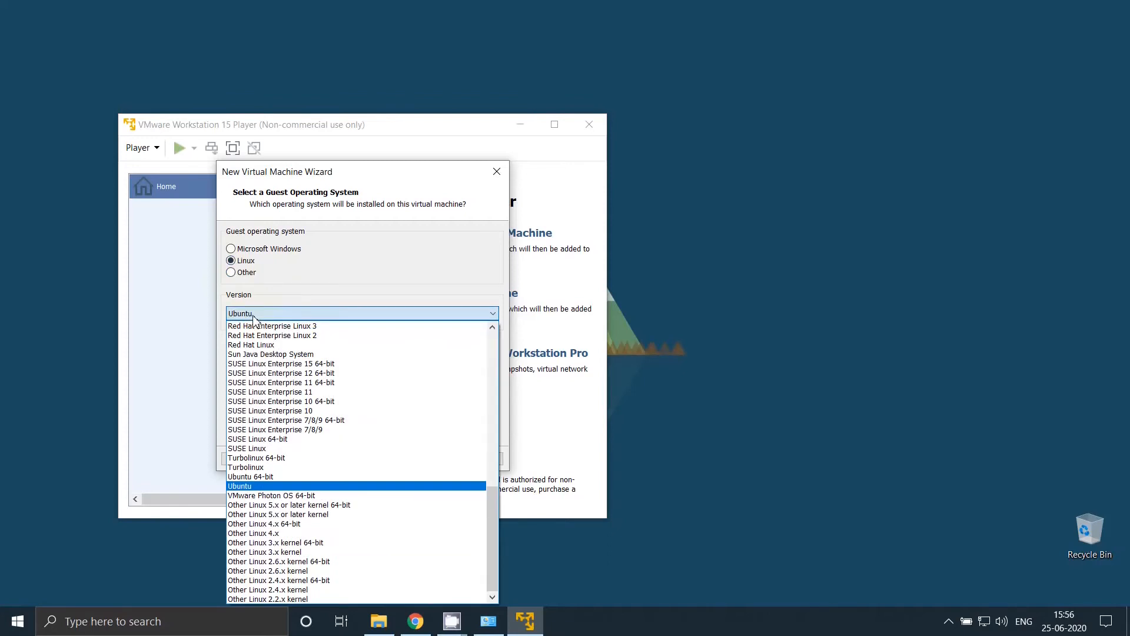
left_click(260, 478)
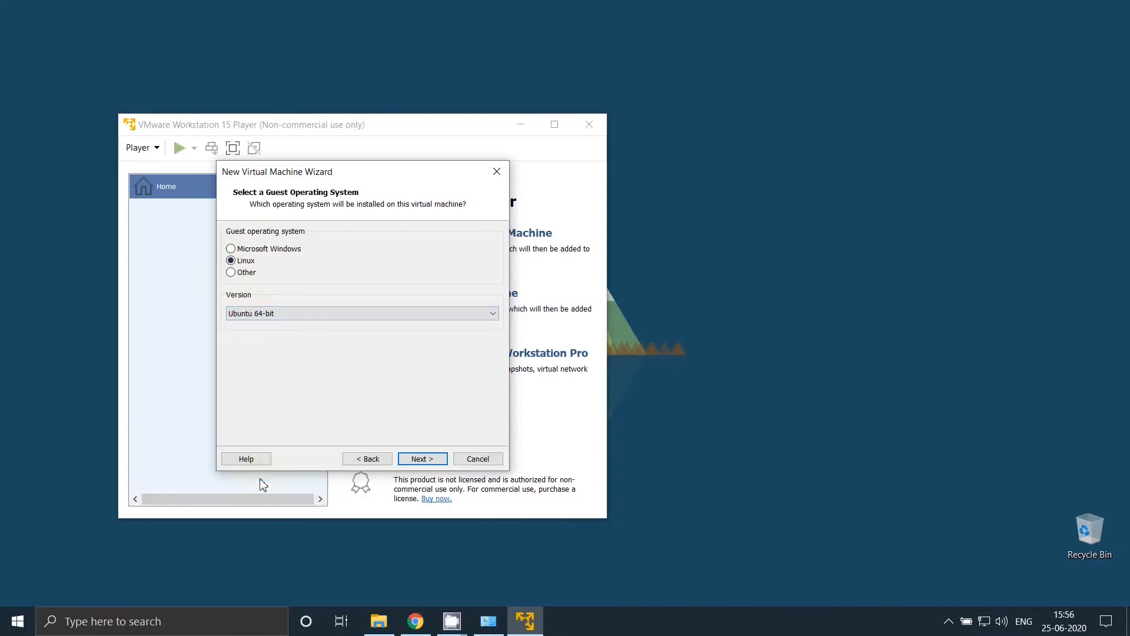
left_click(422, 459)
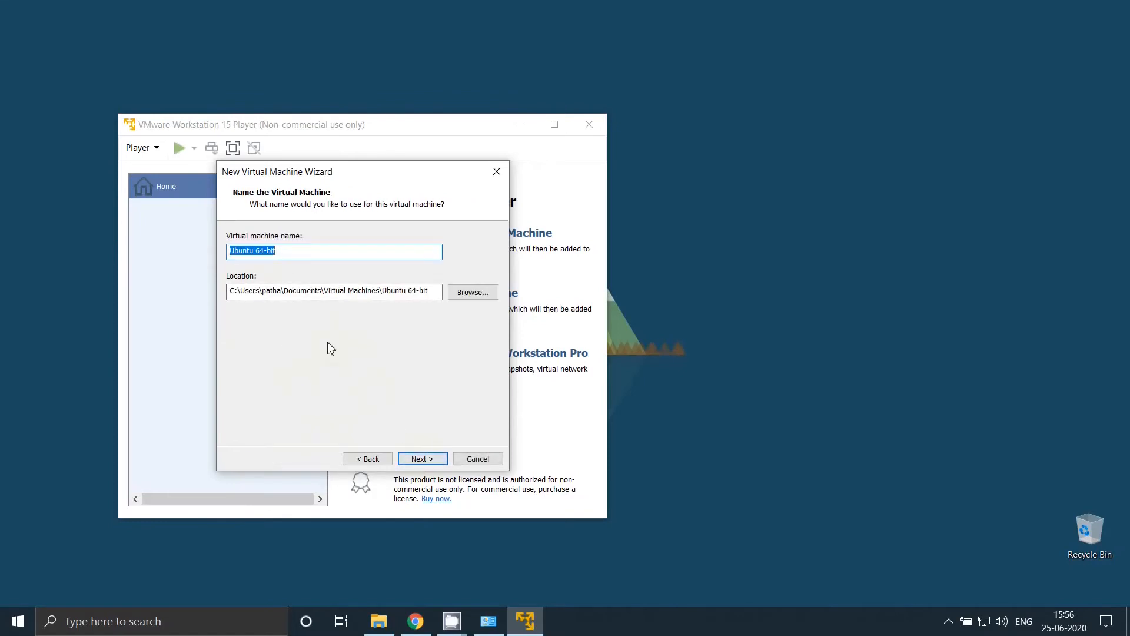
left_click(416, 461)
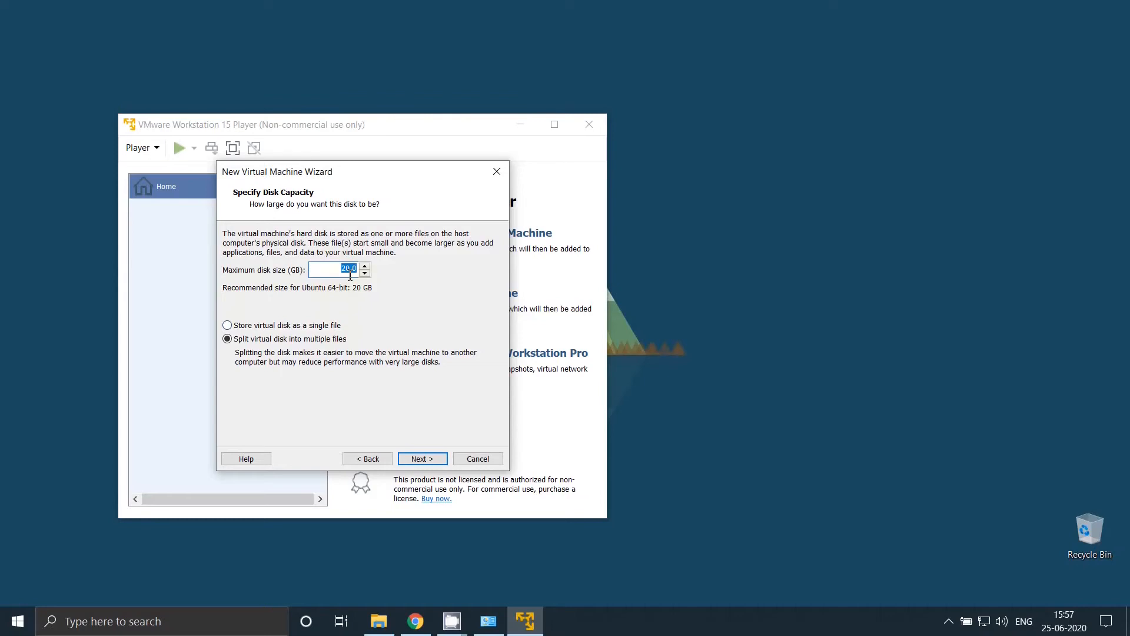
- Check the free space on the computer's drives in File Explorer and minimize its window
left_click(378, 621)
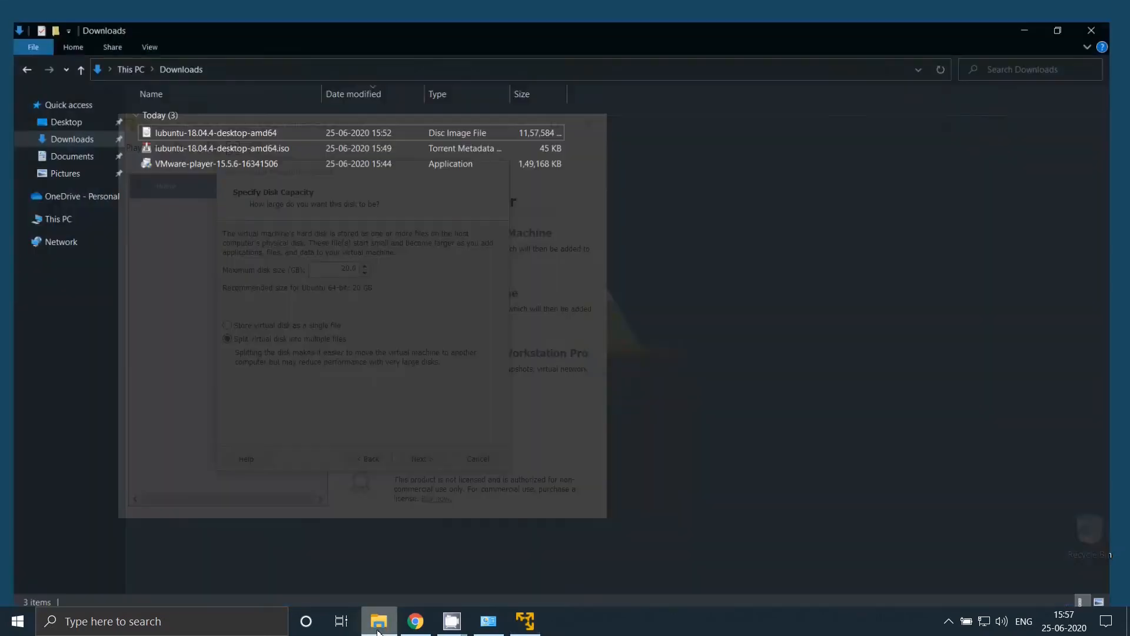
left_click(45, 207)
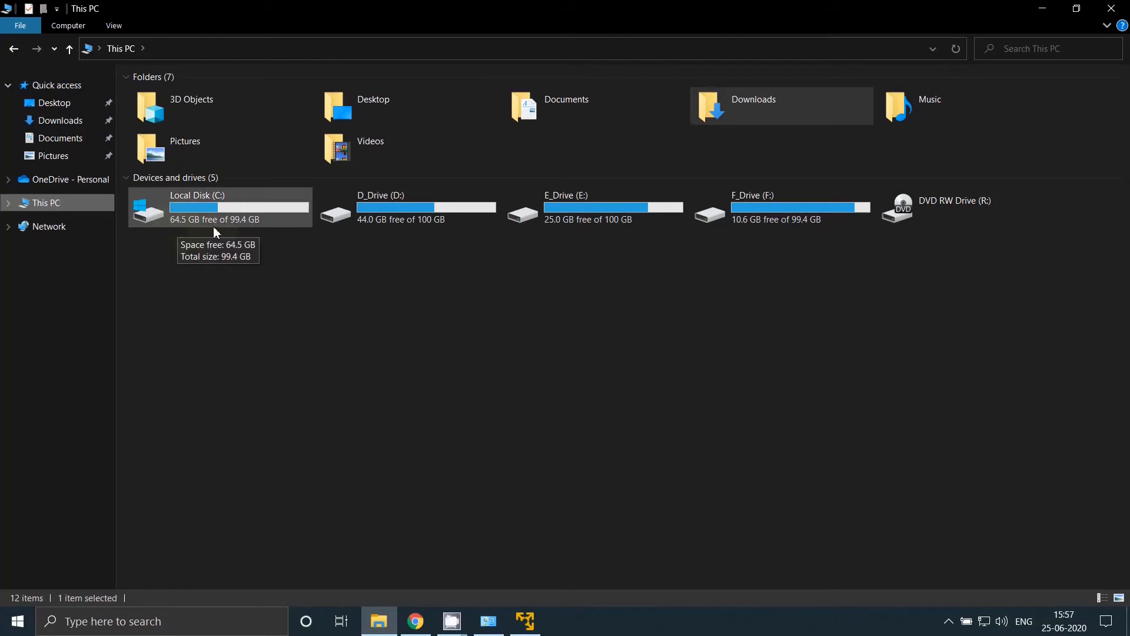
left_click(1042, 7)
- Set the maximum disk size to 30 GB, keep the virtual disk split into multiple files, and proceed to the summary
double_click(345, 270)
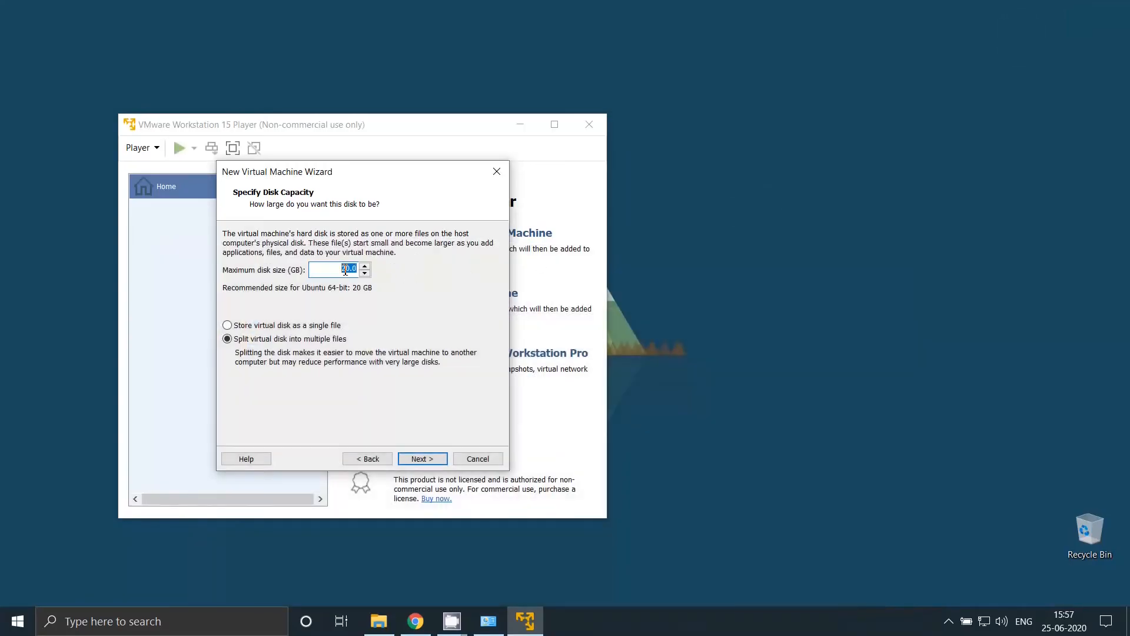
type("30")
left_click(238, 329)
left_click(243, 341)
left_click(432, 464)
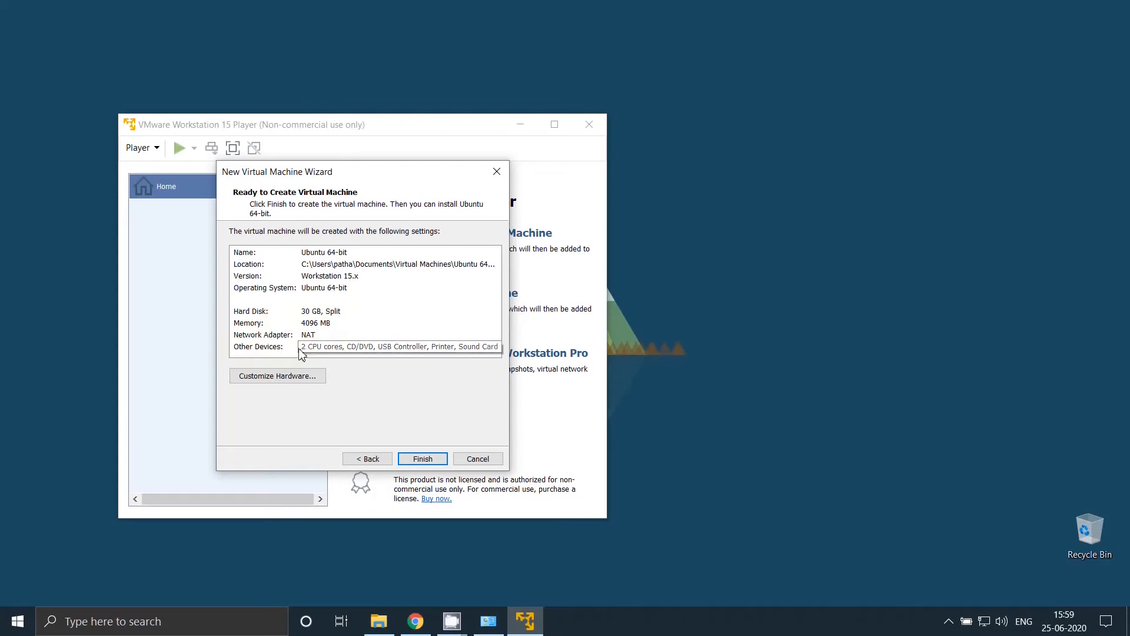
- Review the virtual machine's hardware, including its memory and processor core options, and close the hardware settings
left_click(362, 349)
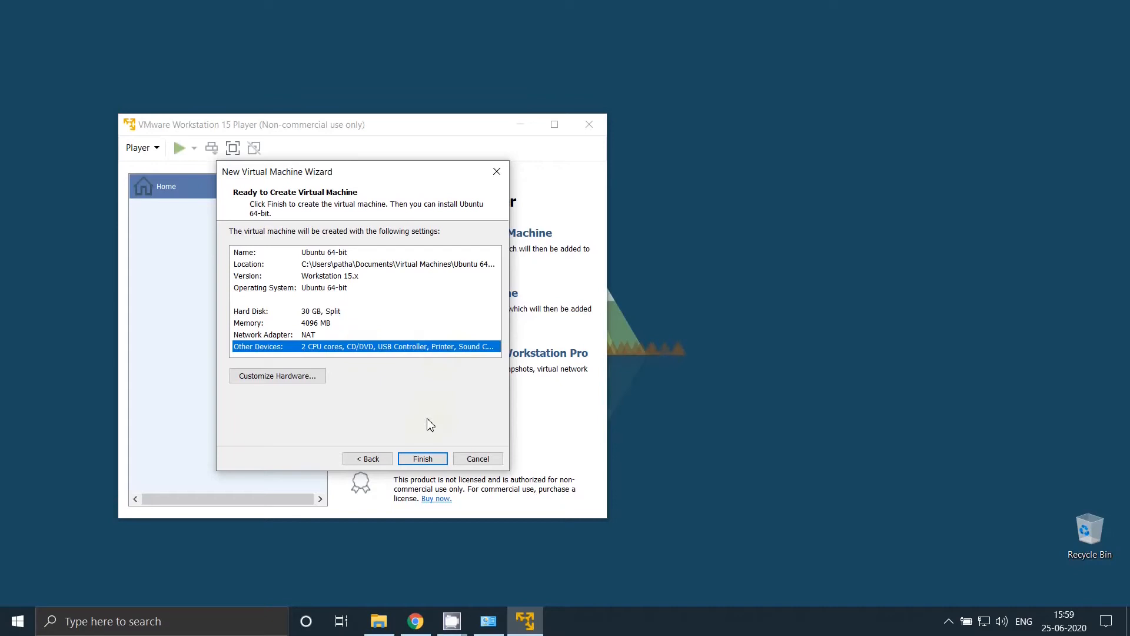
left_click(277, 380)
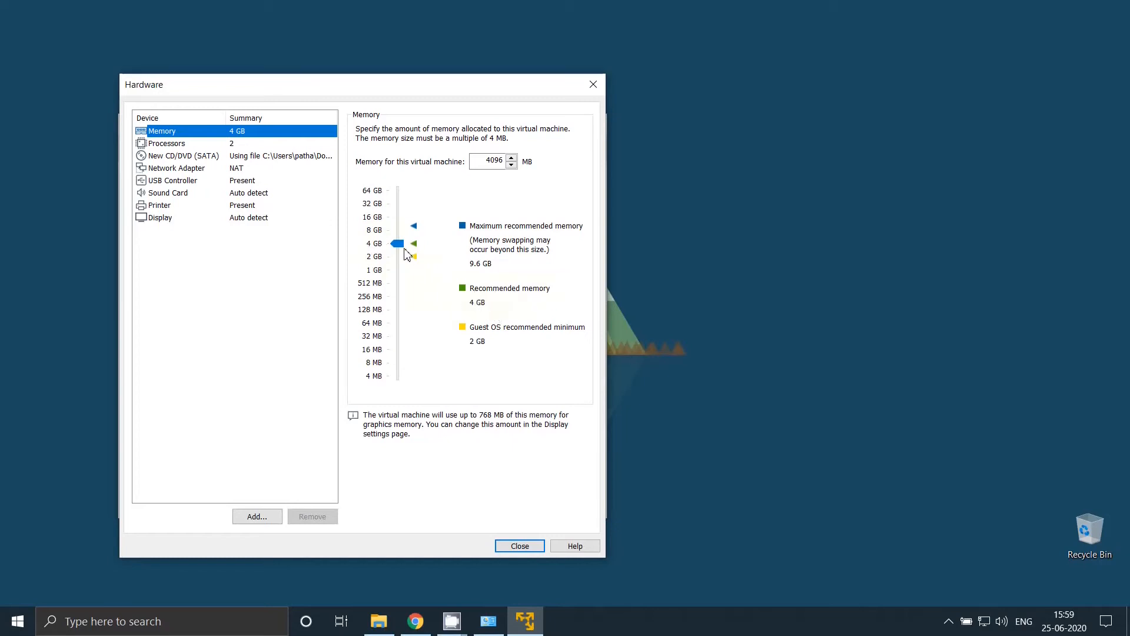
left_click(172, 146)
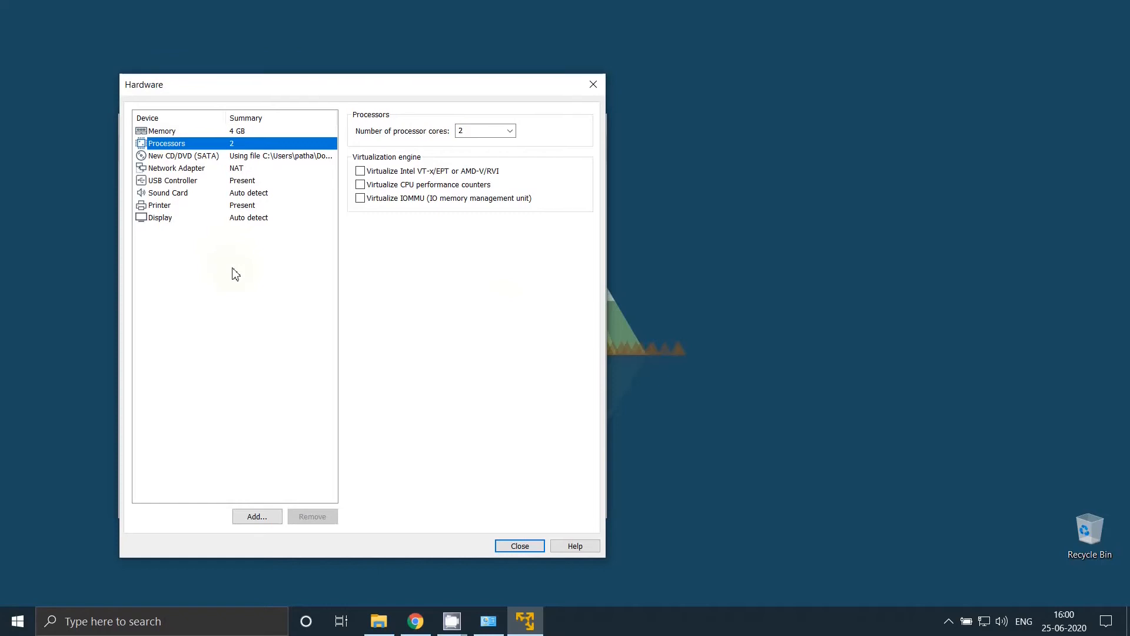
left_click(510, 132)
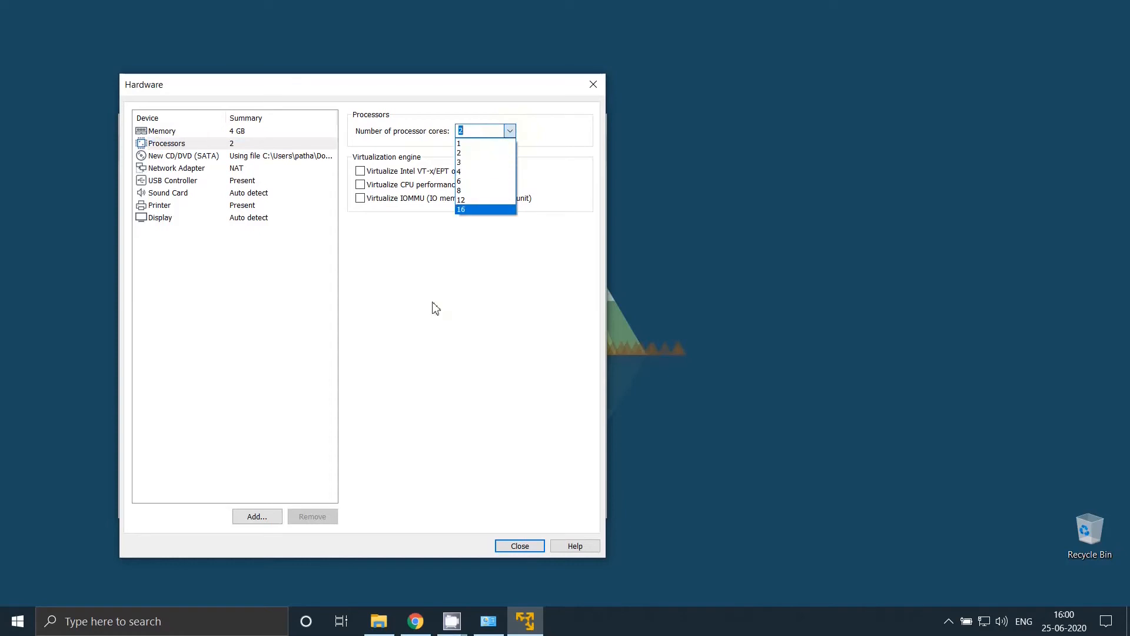
left_click(434, 318)
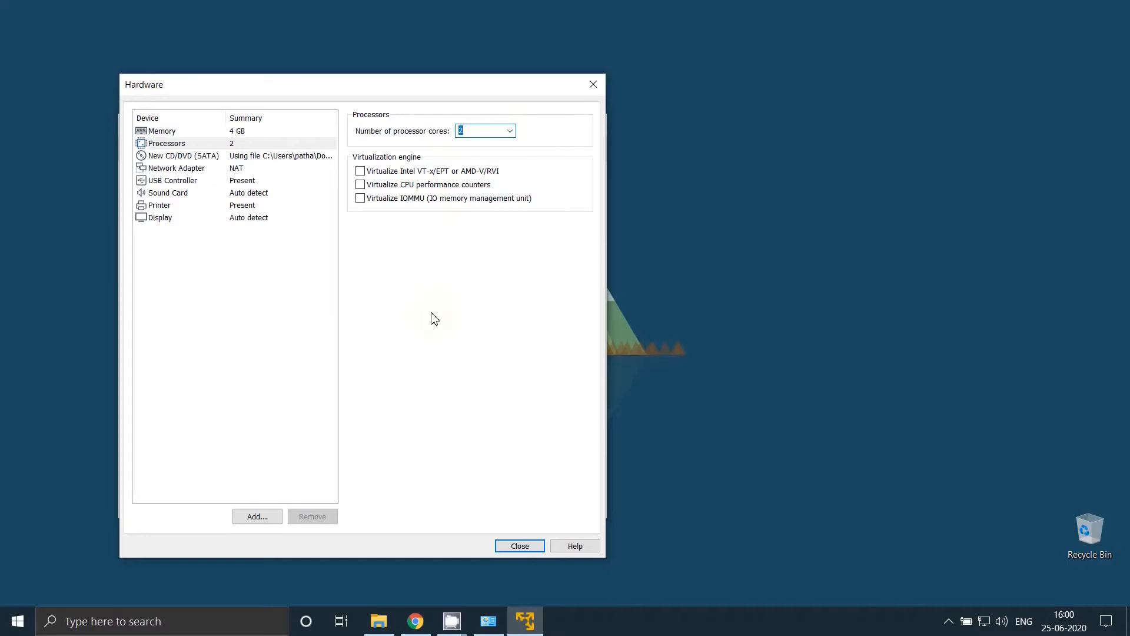
left_click(235, 335)
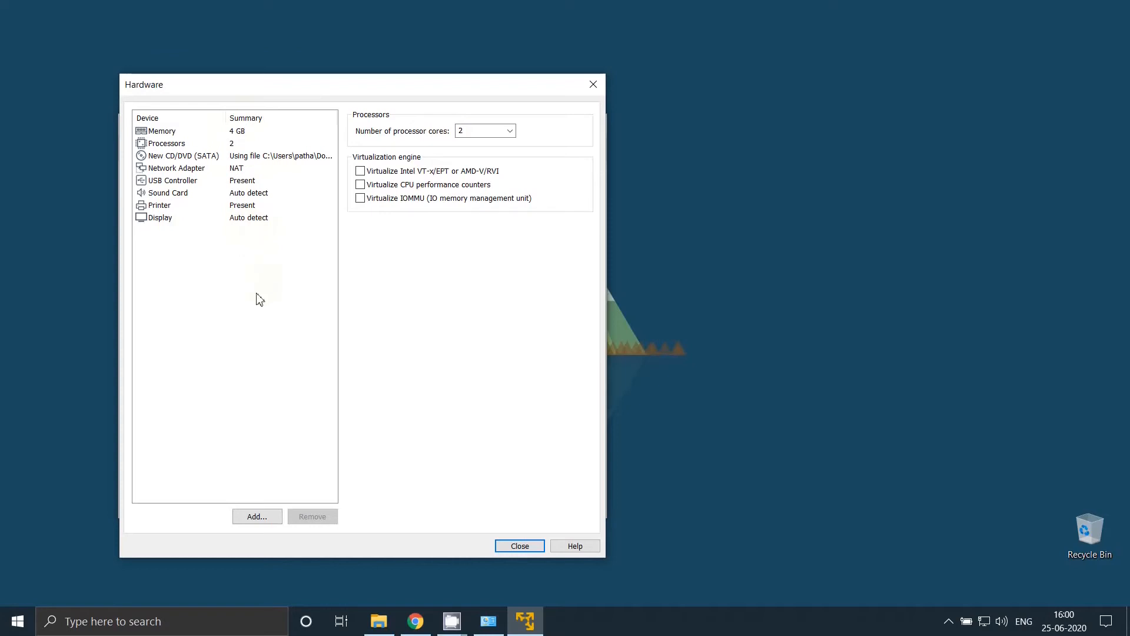
left_click(520, 547)
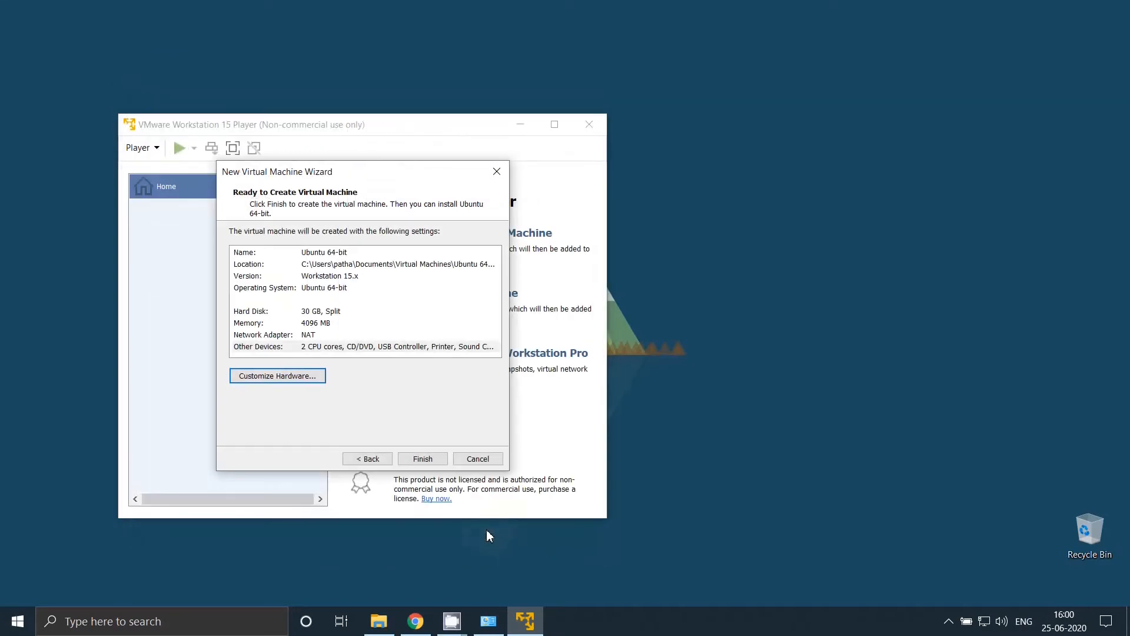
- Finish creating the virtual machine, start it in a maximized window, and postpone the VMware Tools download
left_click(423, 459)
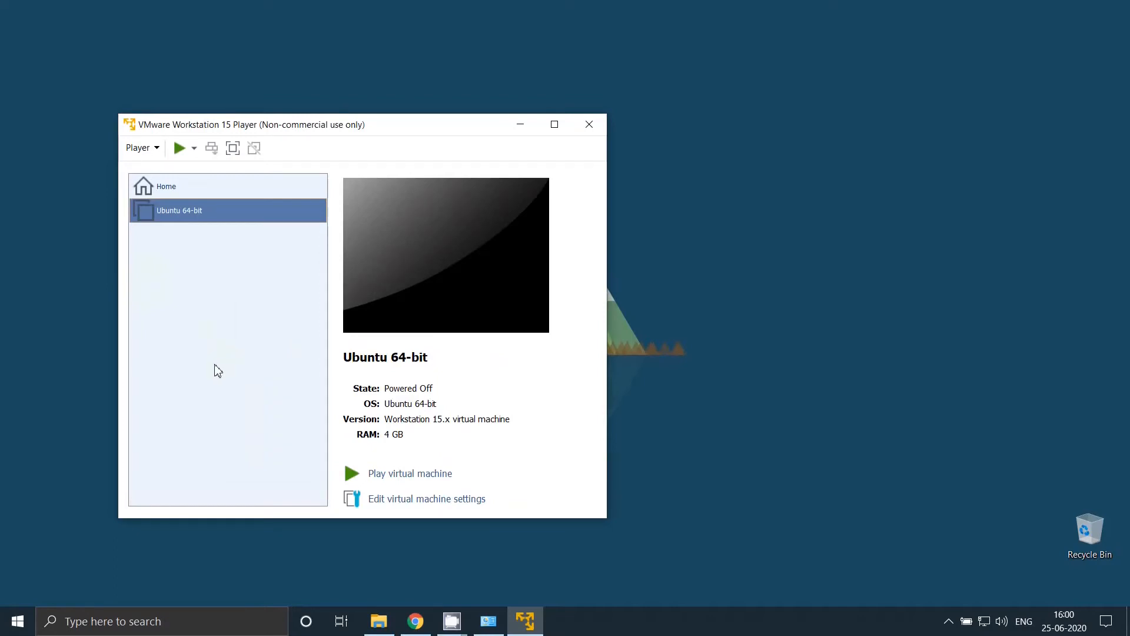
left_click(410, 473)
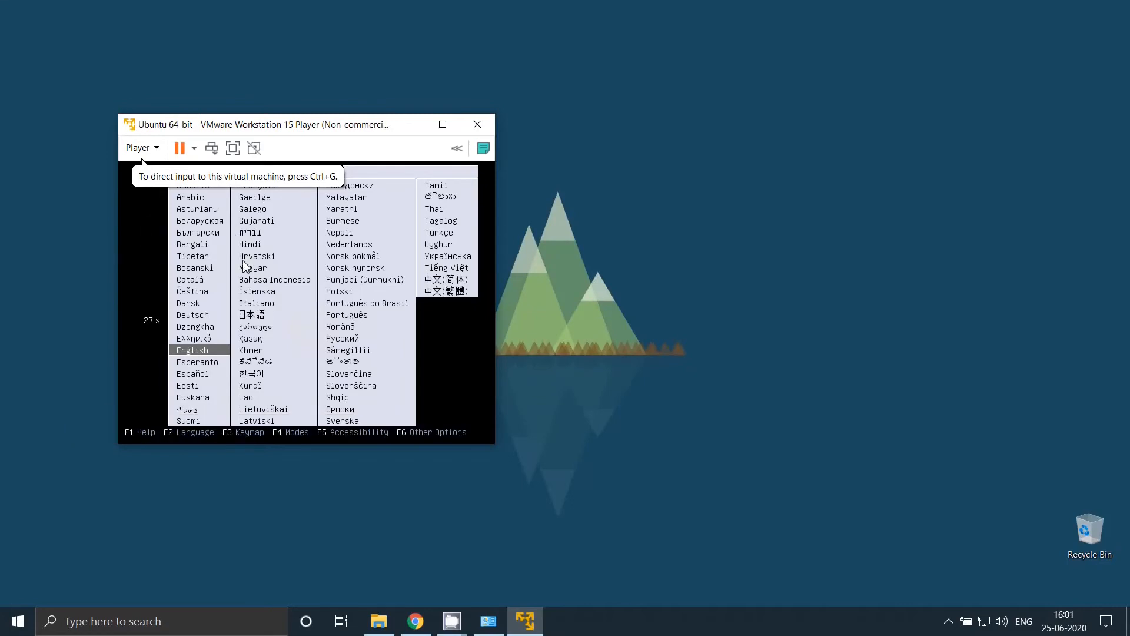
left_click(457, 129)
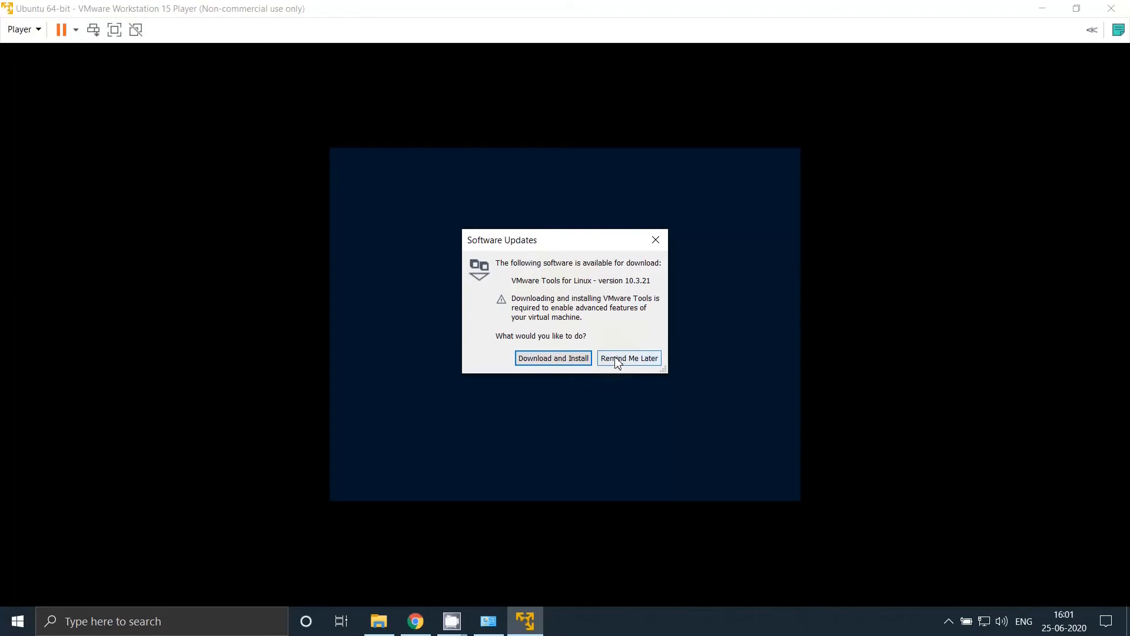
left_click(619, 358)
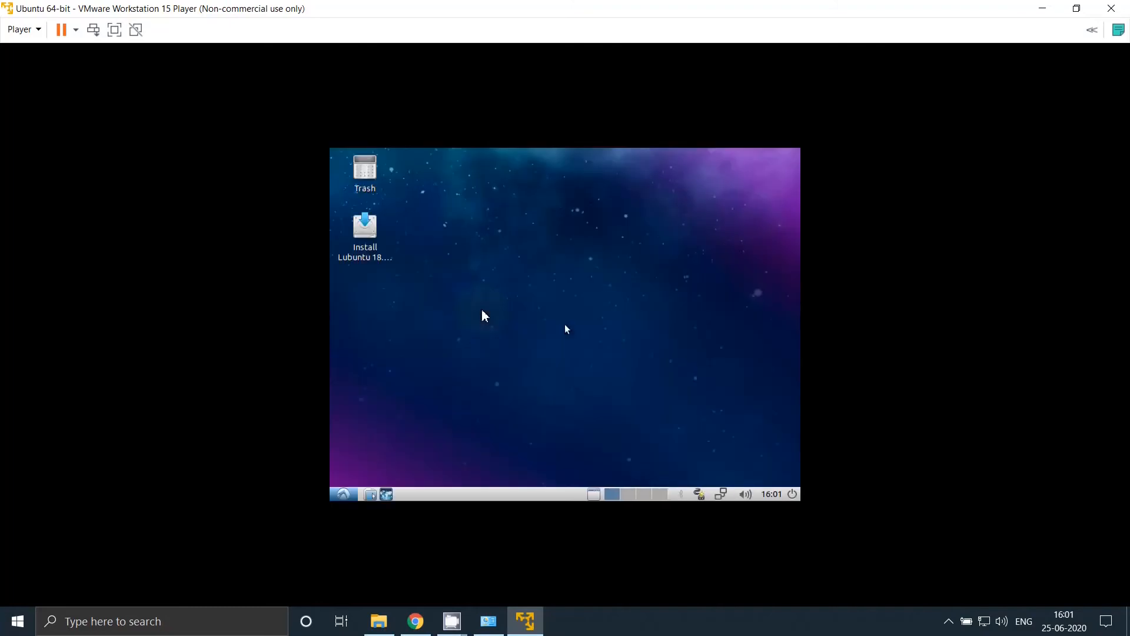
- Launch the Lubuntu installer from the guest desktop and continue with English as the installation language
left_click(406, 303)
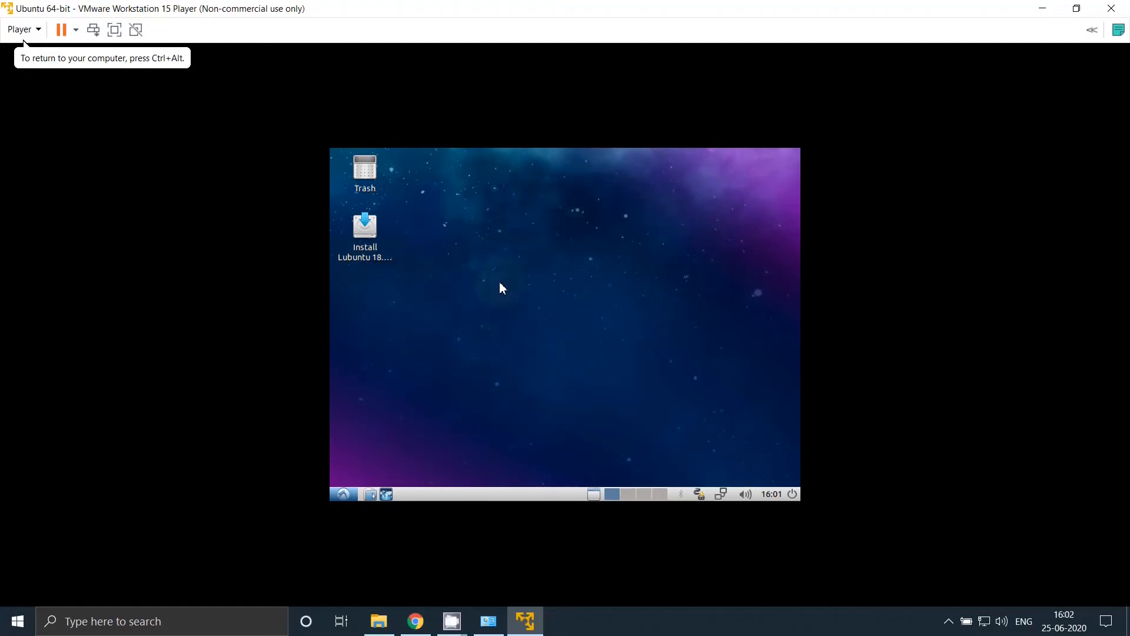
left_click(357, 246)
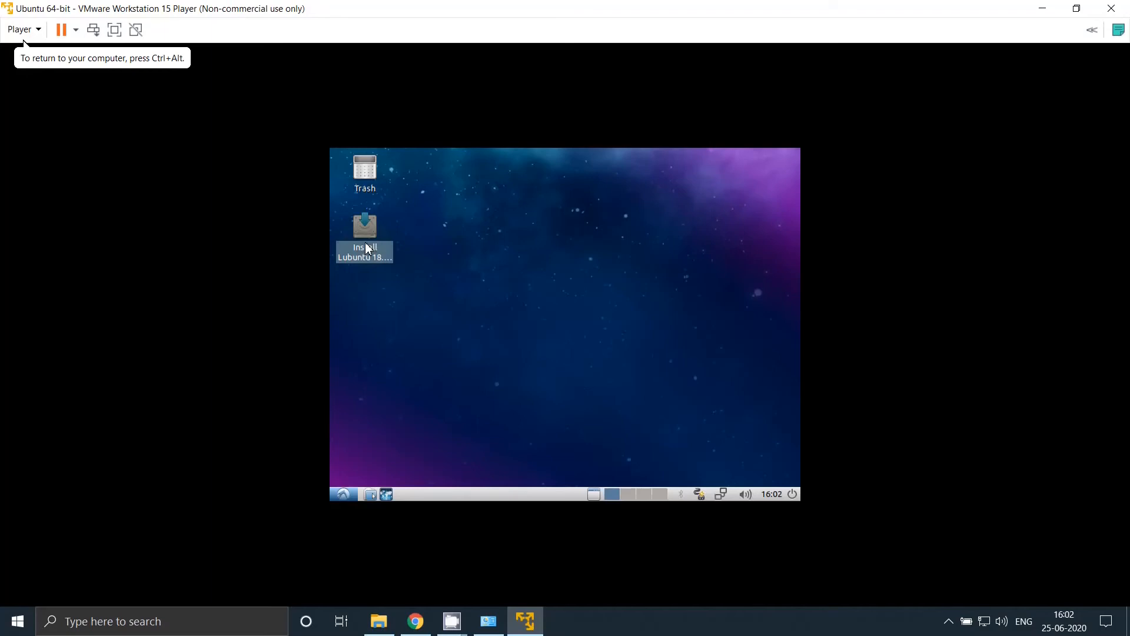
double_click(366, 244)
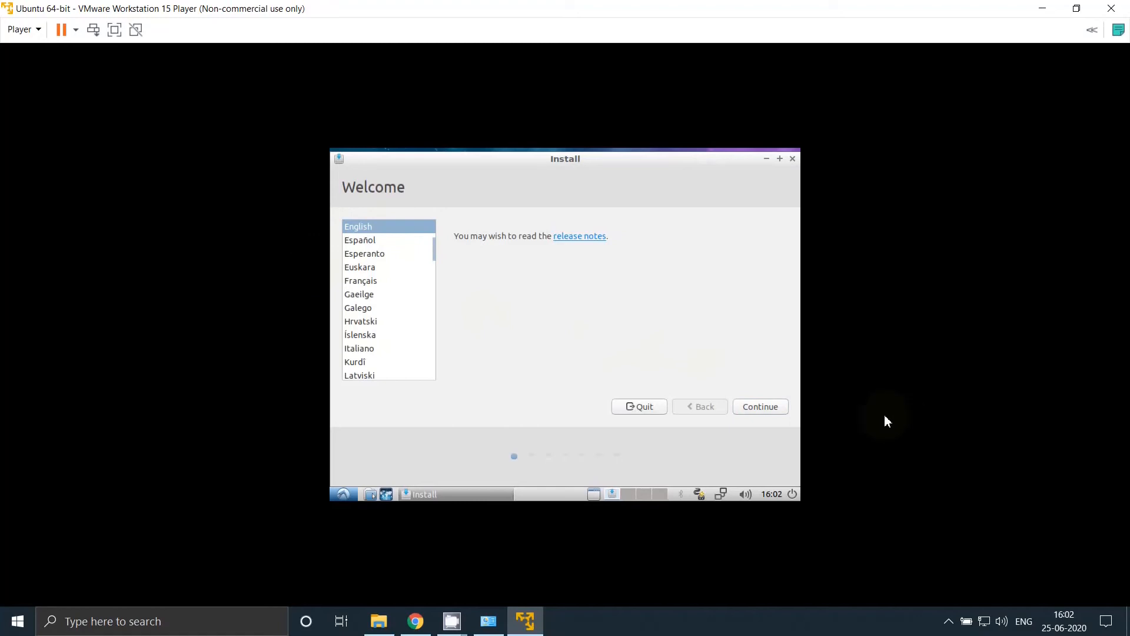
left_click(759, 411)
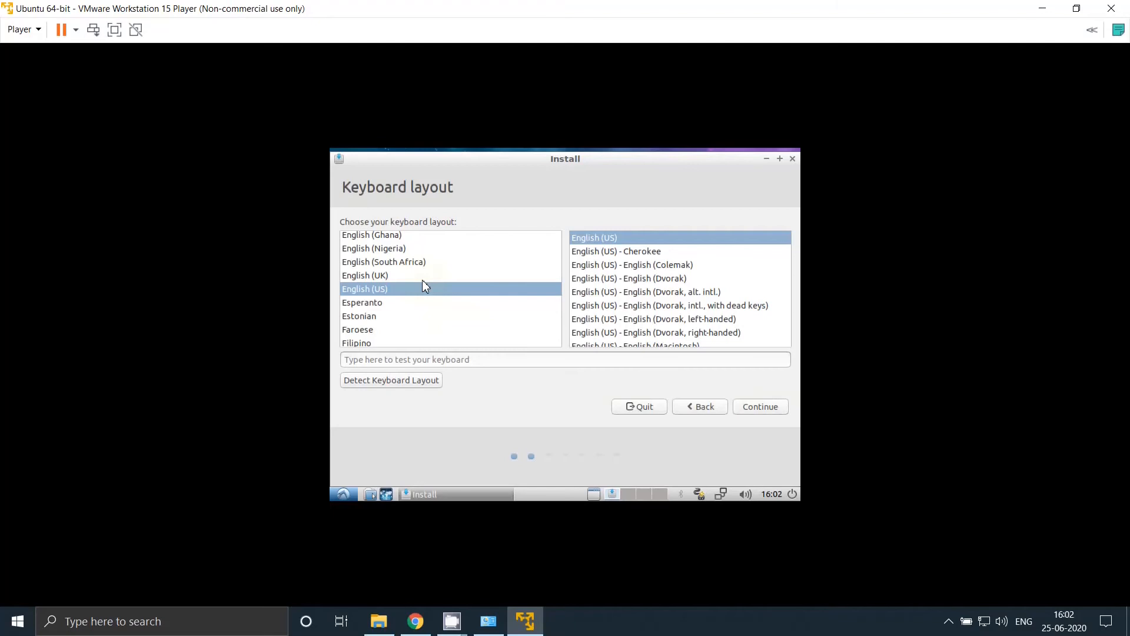
- Try the Indian keyboard layout with the English (India, with rupee) variant
scroll(422, 280, "down", 5)
scroll(426, 285, "down", 2)
left_click(355, 297)
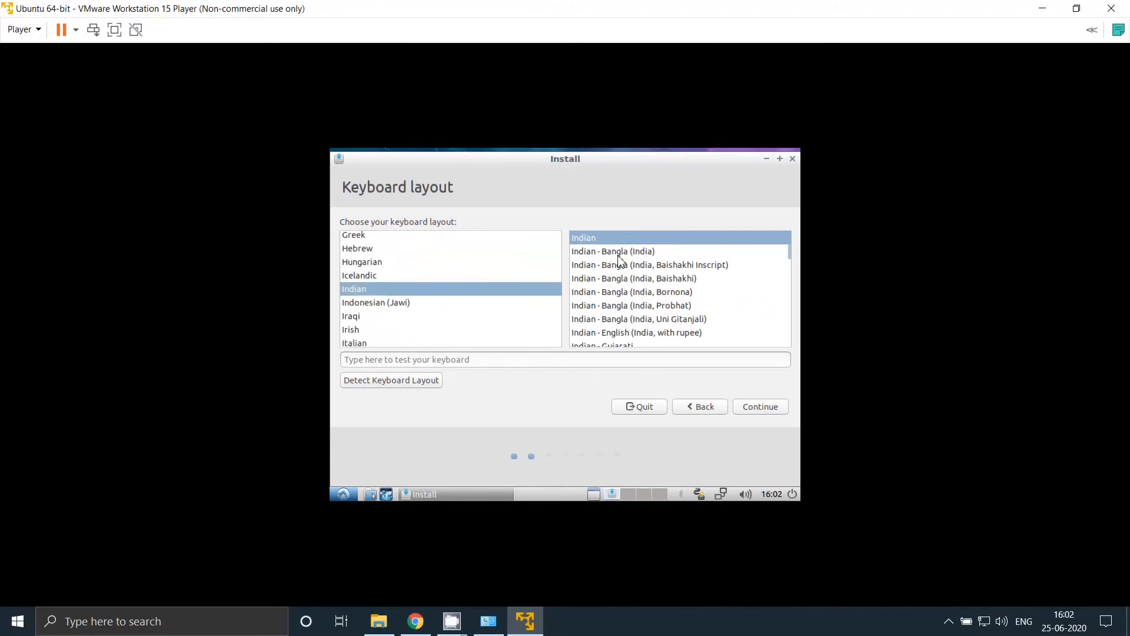
scroll(620, 261, "down", 5)
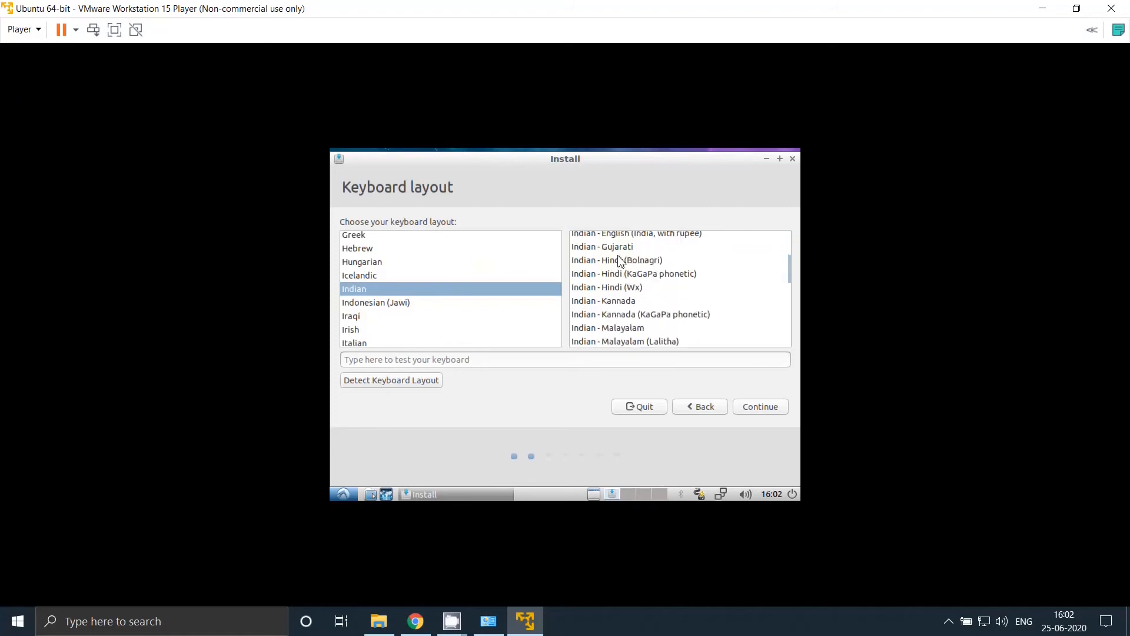
scroll(620, 260, "down", 5)
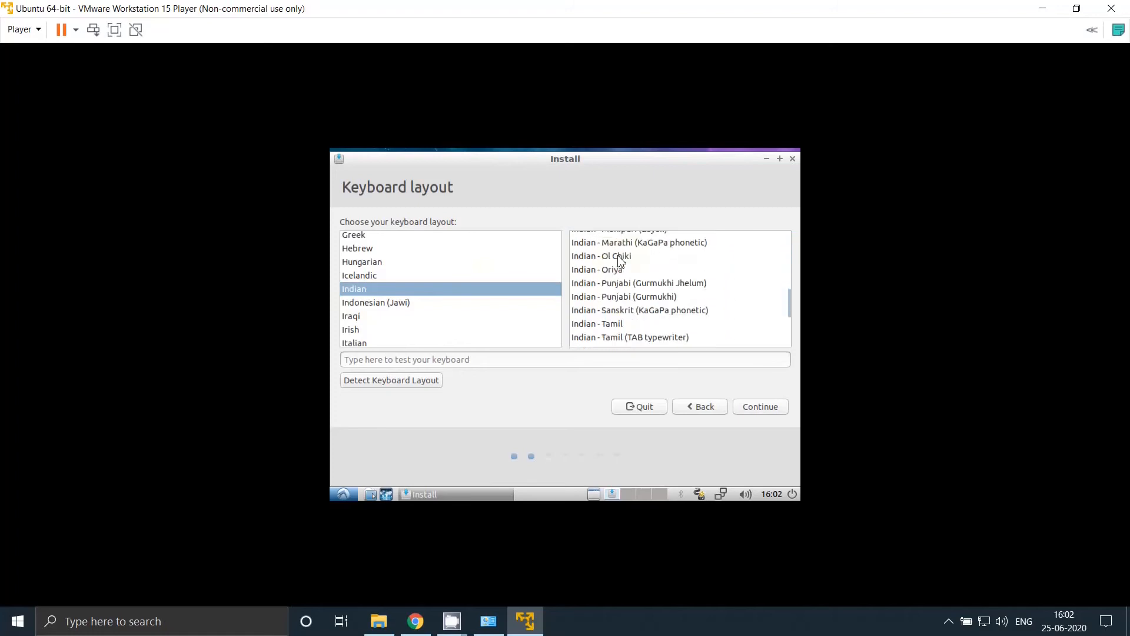
scroll(620, 261, "down", 2)
scroll(623, 272, "up", 10)
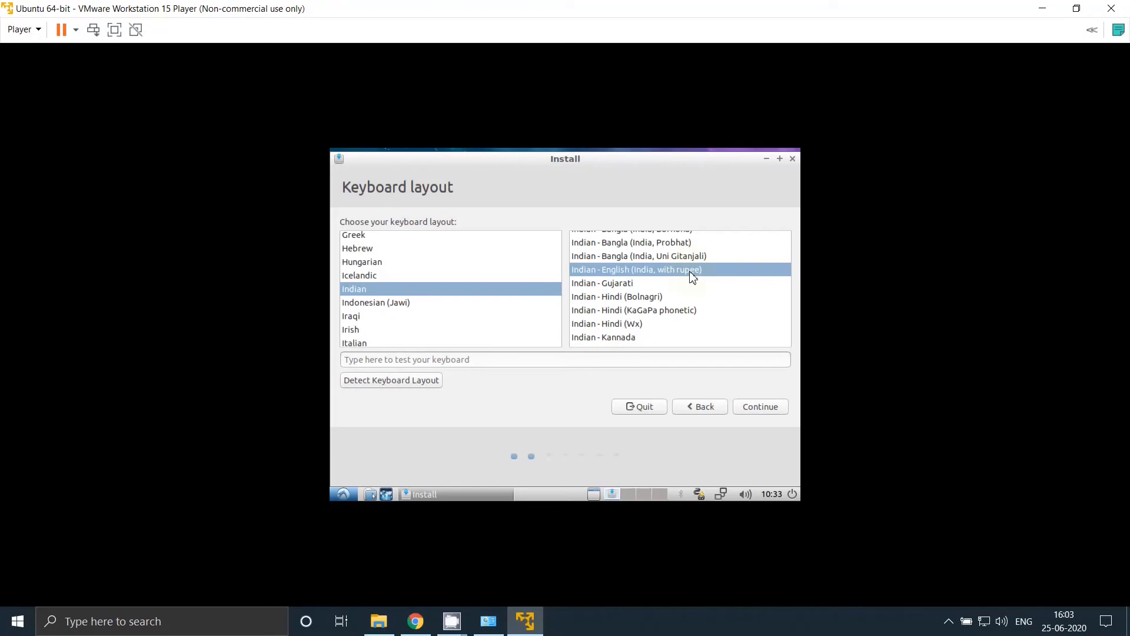
- Set the keyboard layout to English (US) and continue to the updates and software options
scroll(397, 287, "up", 2)
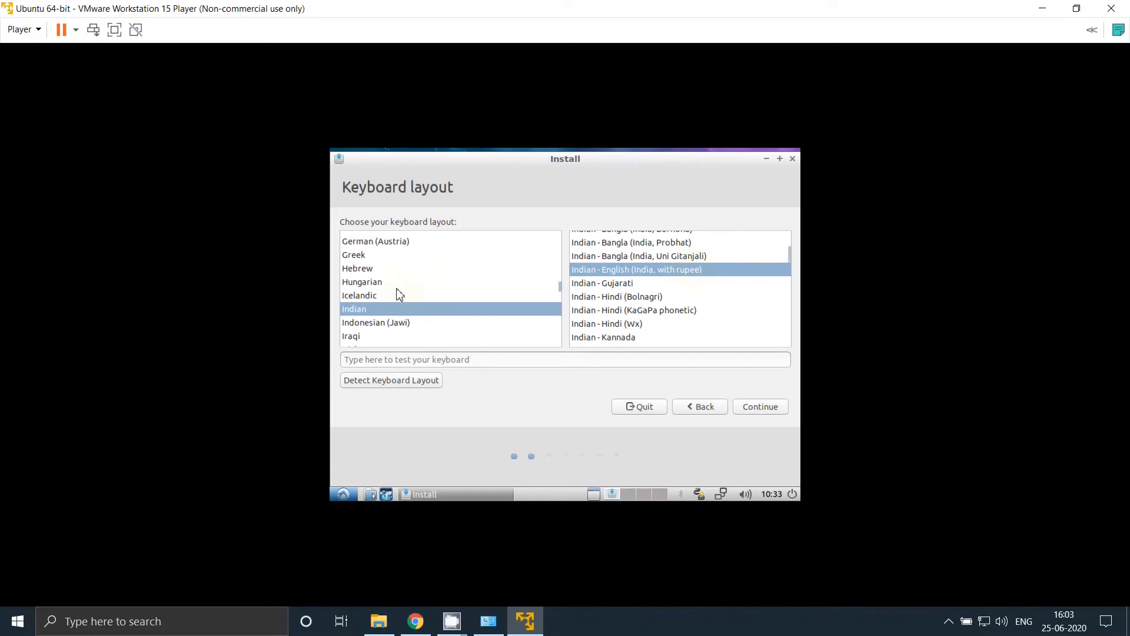
scroll(399, 293, "up", 8)
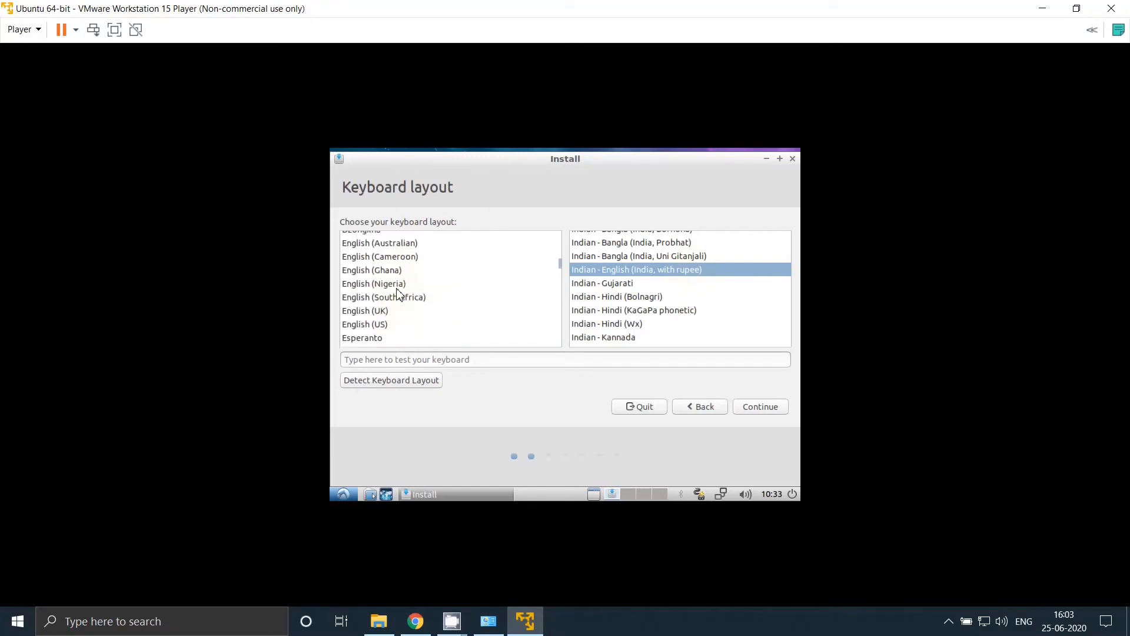
left_click(377, 328)
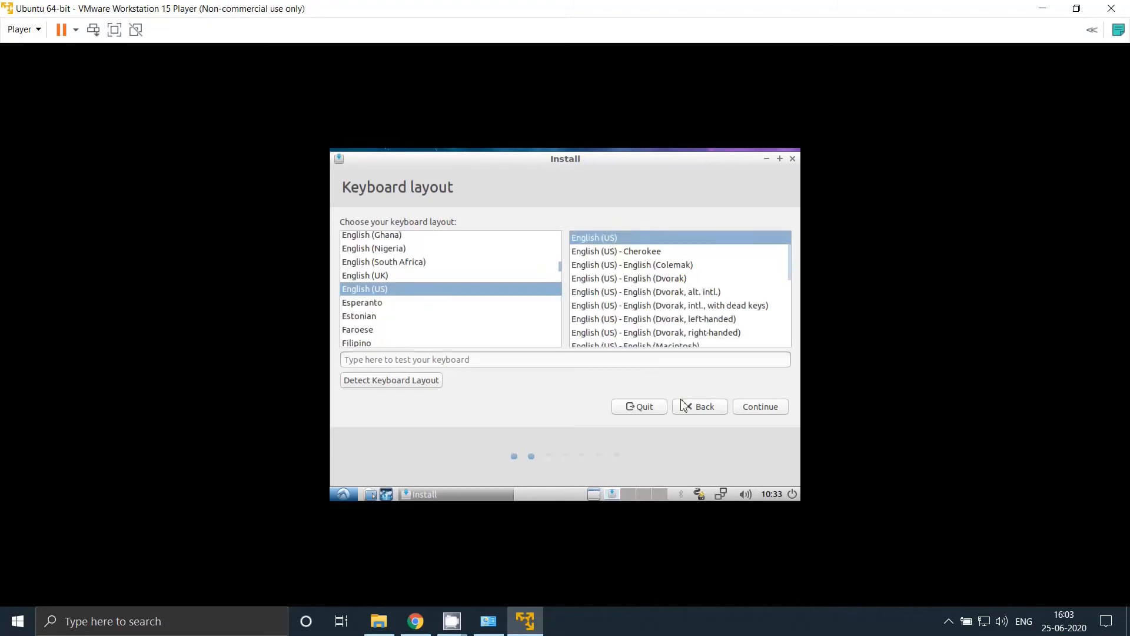
left_click(768, 412)
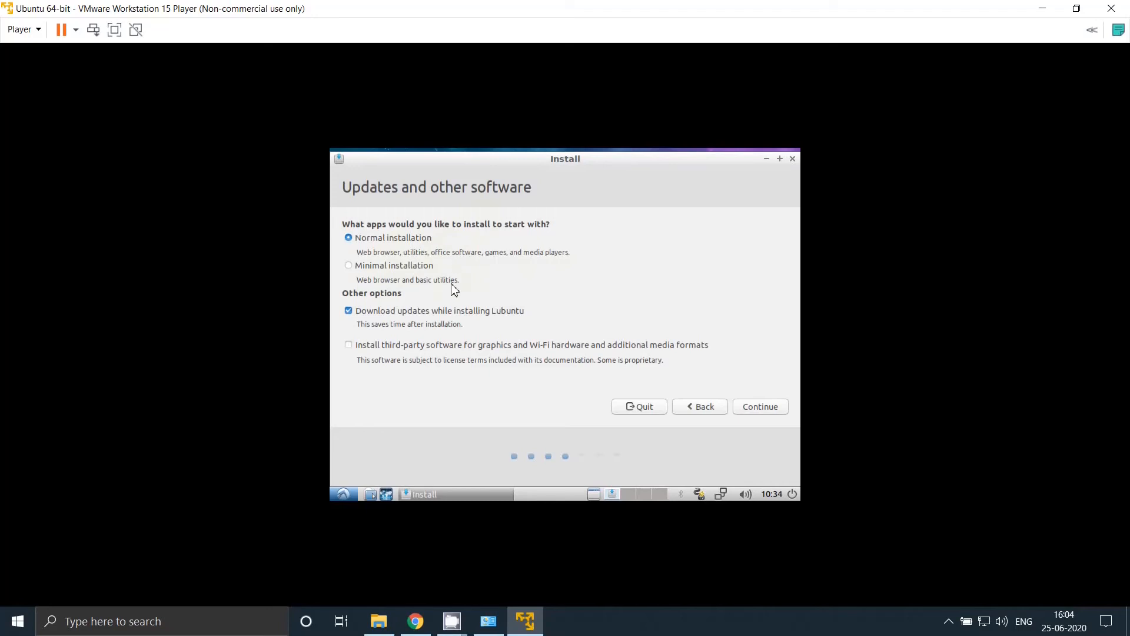
- Keep Normal installation with updates downloaded while installing Lubuntu, and continue to the installation type
left_click_drag(416, 280, 452, 282)
double_click(553, 254)
left_click(768, 412)
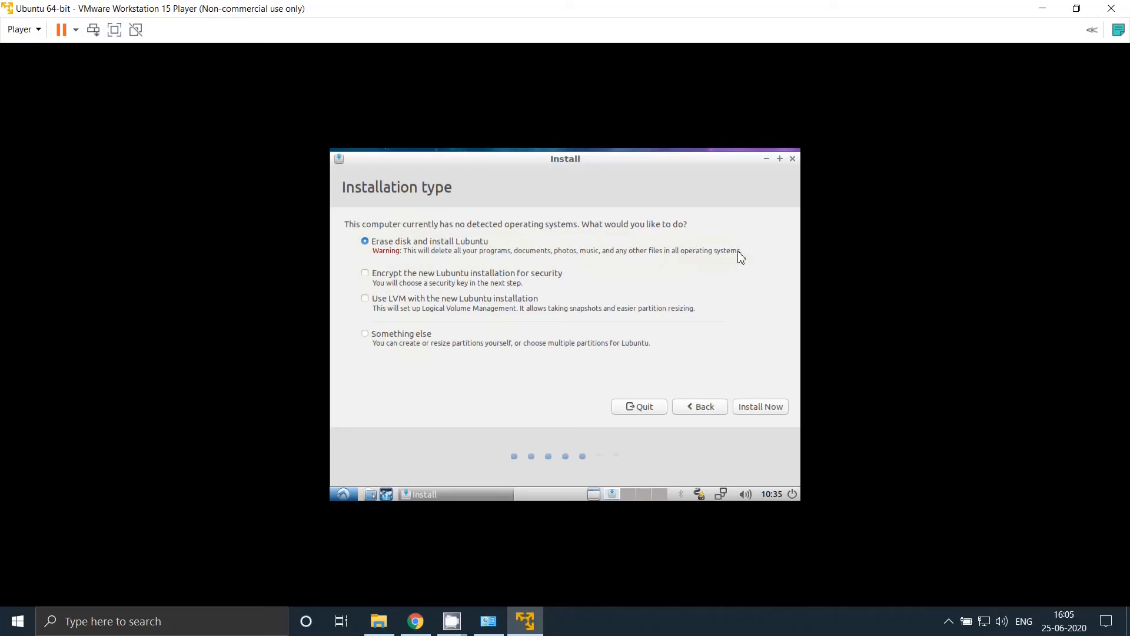
- Keep Erase disk and install Lubuntu as the installation type, start the installation and accept writing the changes to disk
left_click_drag(741, 252, 402, 252)
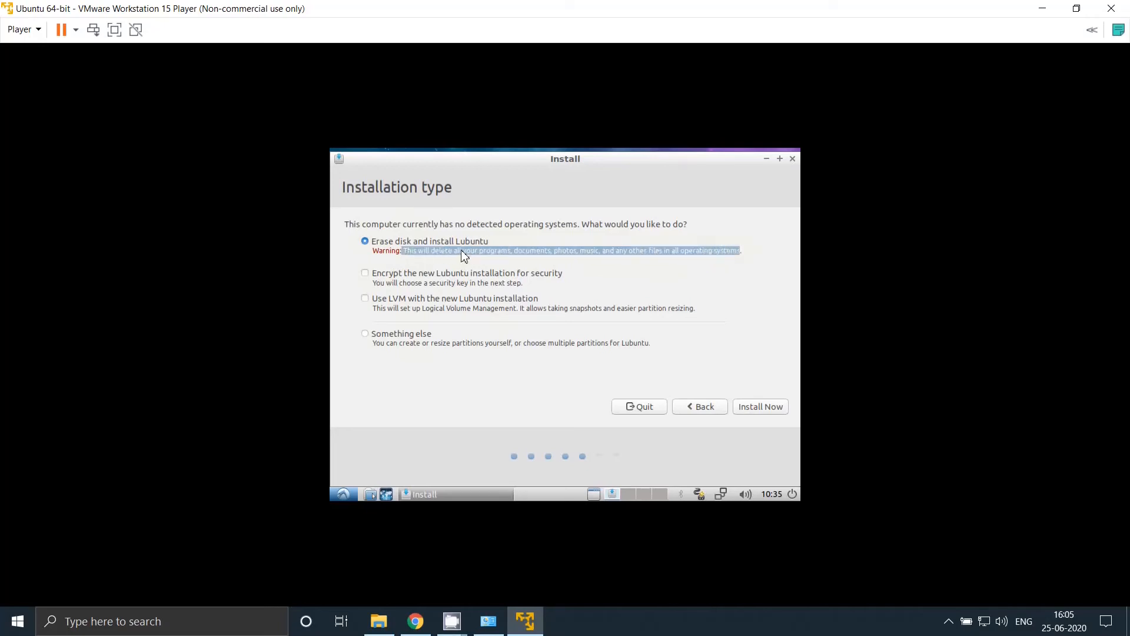
left_click(462, 253)
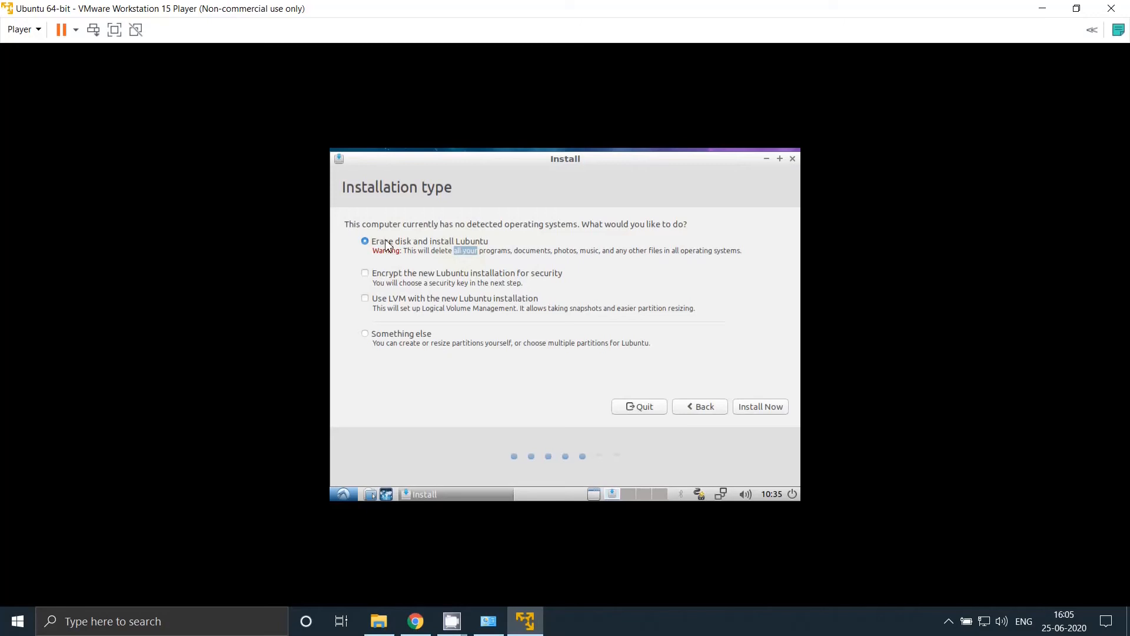
left_click(762, 410)
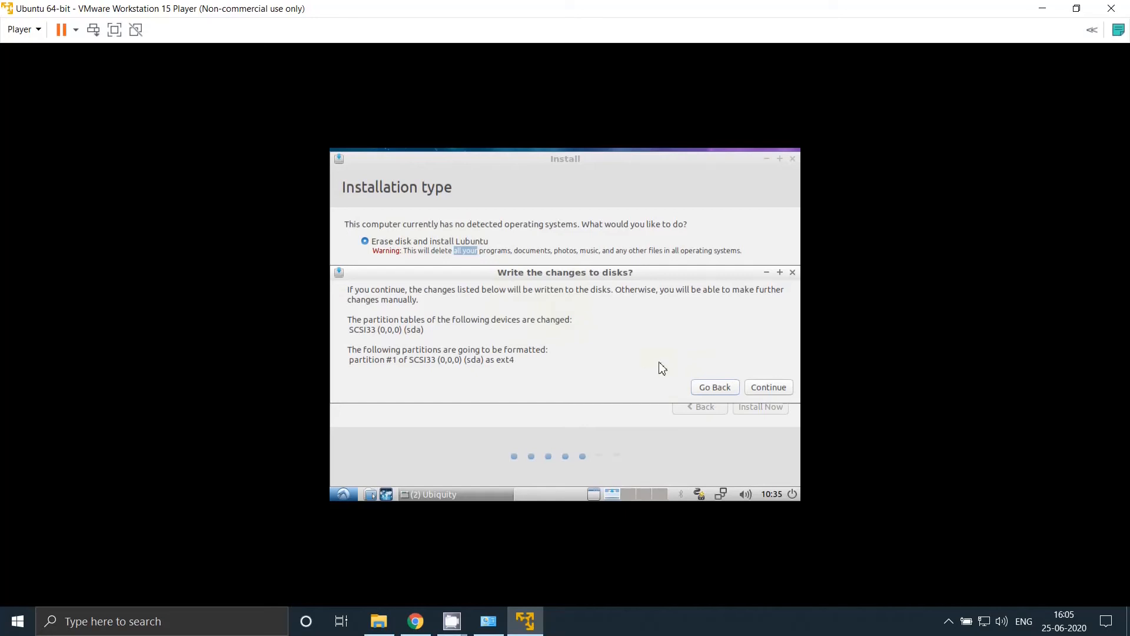
left_click(756, 389)
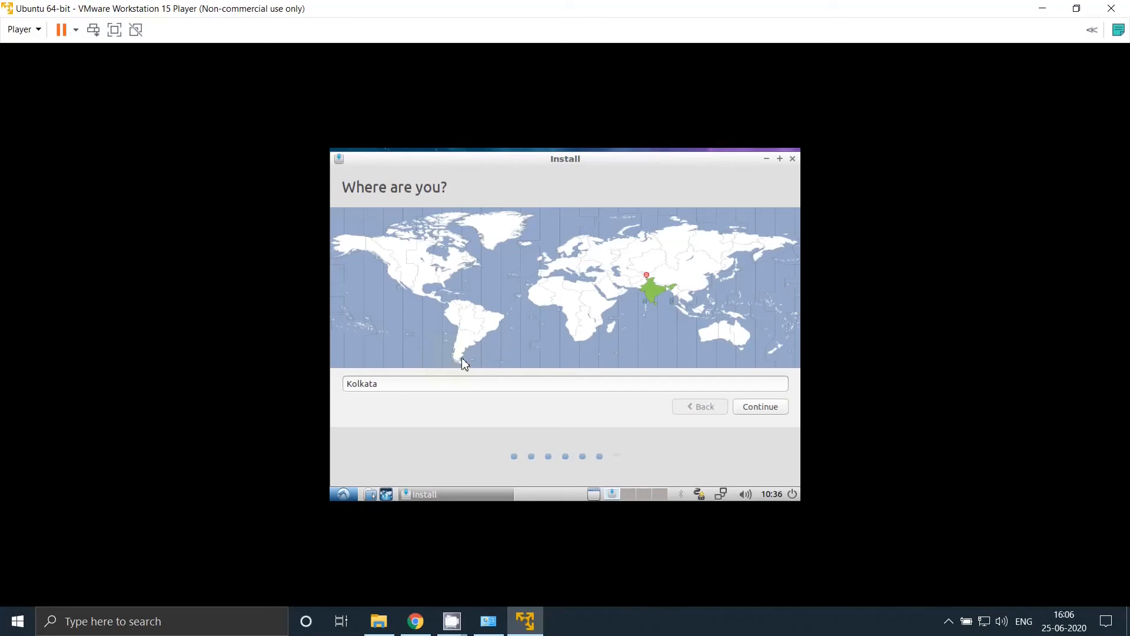
- Keep Kolkata as the time zone location and continue to the user account details
left_click(380, 386)
left_click(764, 408)
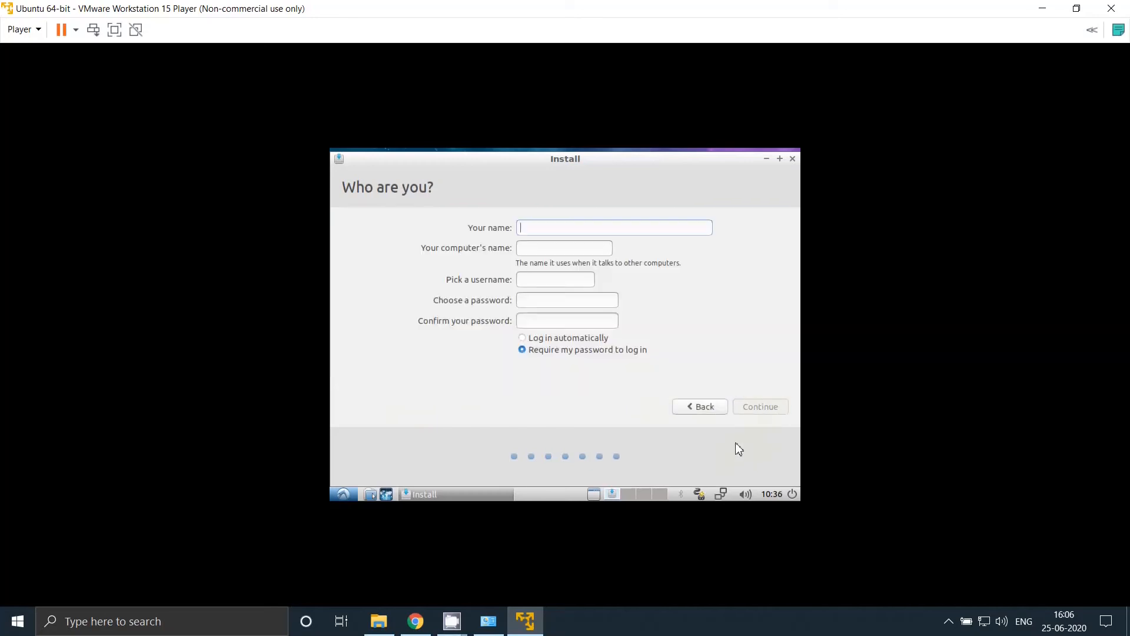
left_click(698, 410)
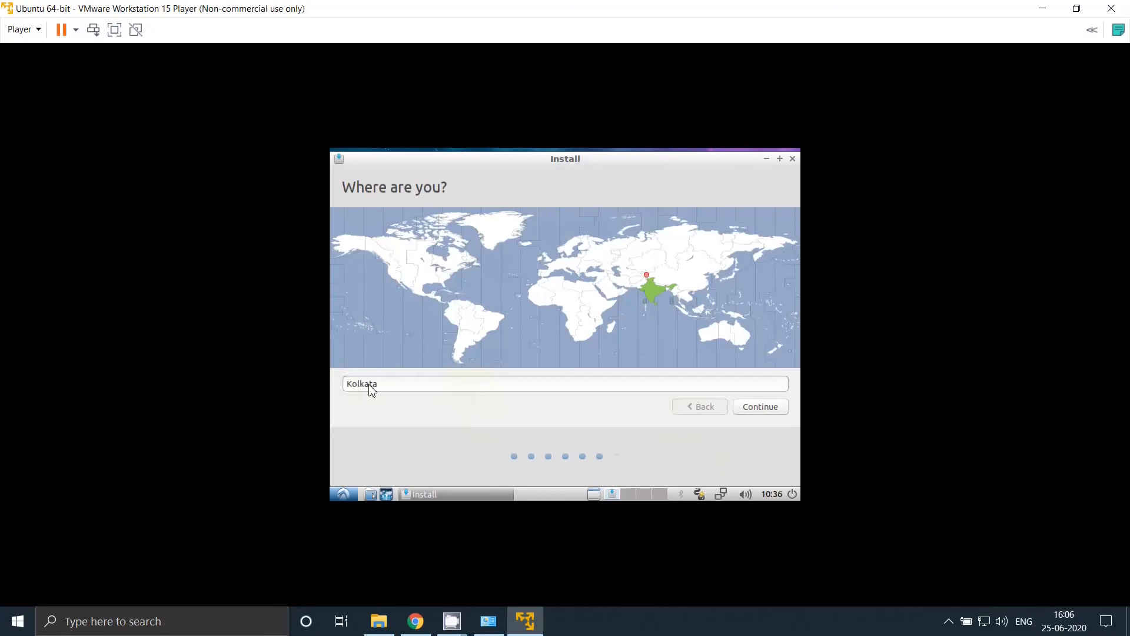
double_click(370, 386)
left_click(480, 386)
left_click(758, 413)
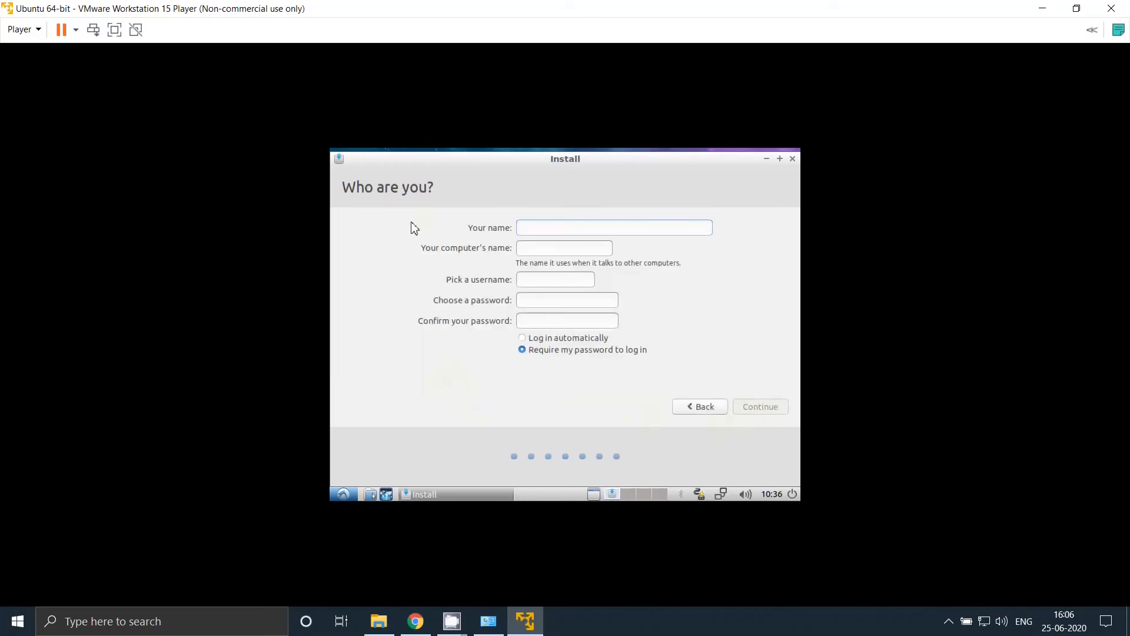
- Enter the user's full name in the account details, letting the computer name and username be derived from it
triple_click(406, 189)
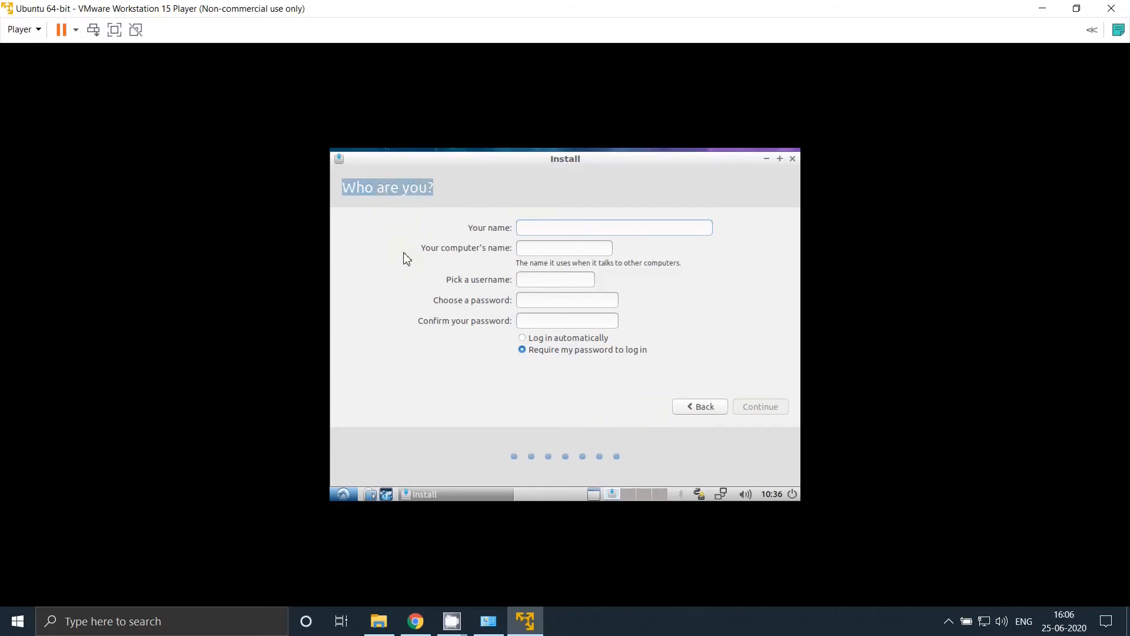
type("nikhil")
key("BackSpace")
key("BackSpace")
key("BackSpace")
key("BackSpace")
key("BackSpace")
key("BackSpace")
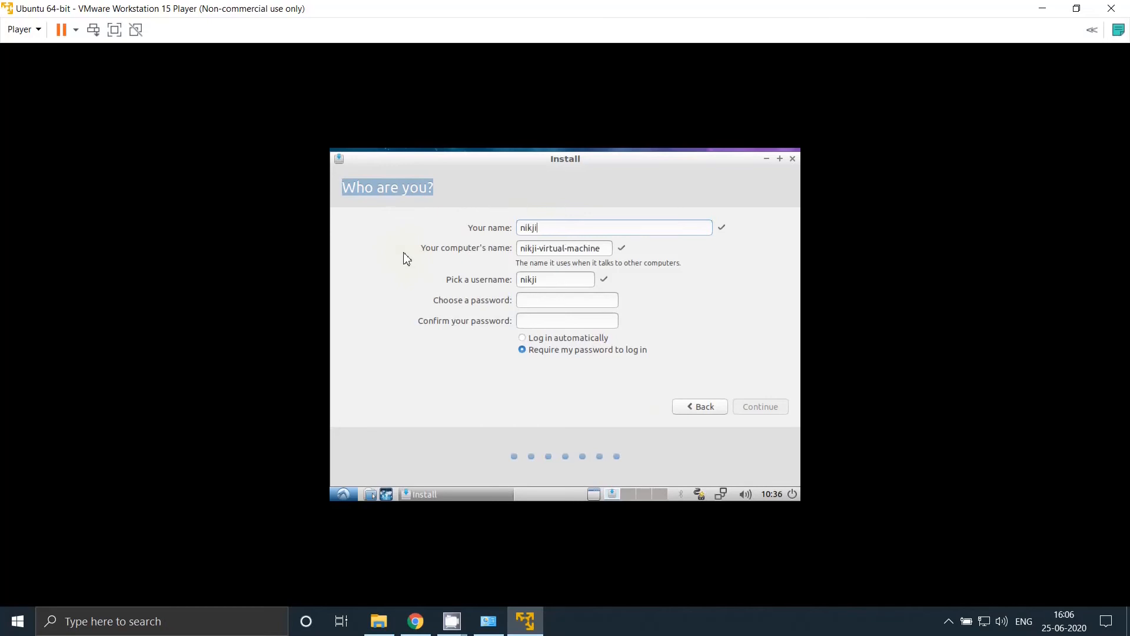
type("Nikhil l")
key("BackSpace")
type("Classes")
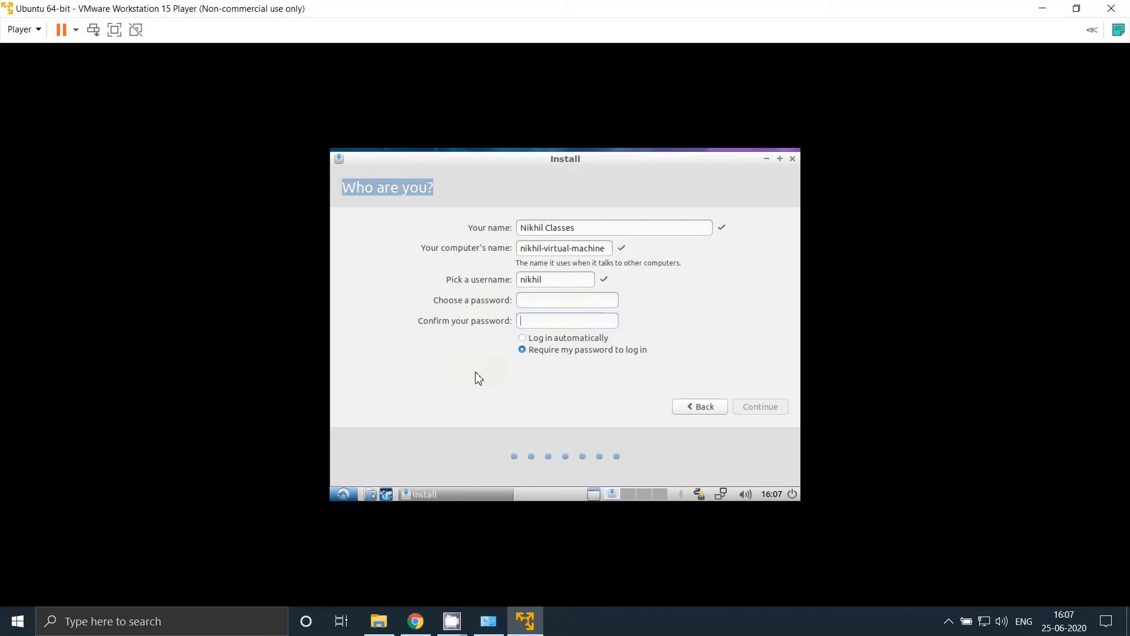
- Enter and confirm the account password, keep Require my password to log in, and continue the installation
left_click(531, 304)
type("1")
left_click(527, 324)
type("1")
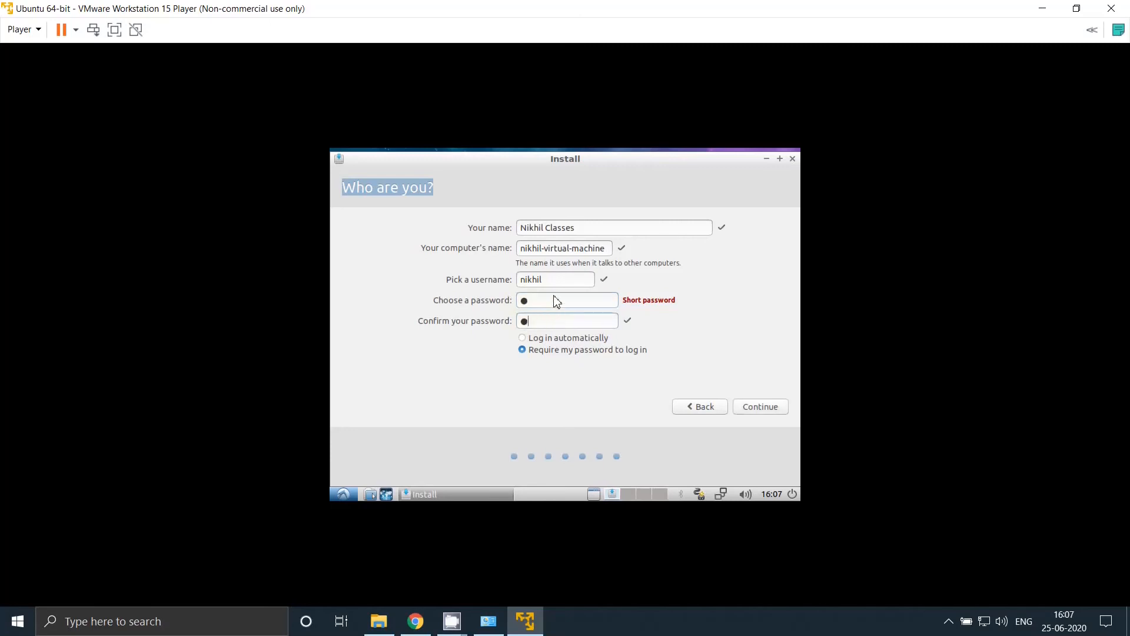
left_click(766, 409)
left_click(766, 409)
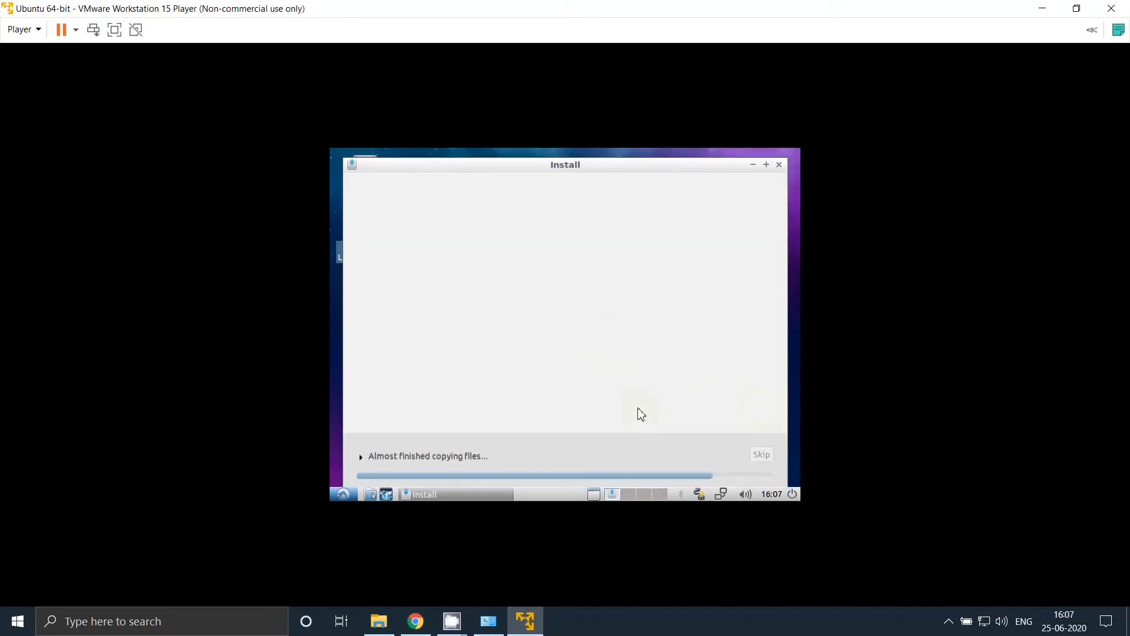
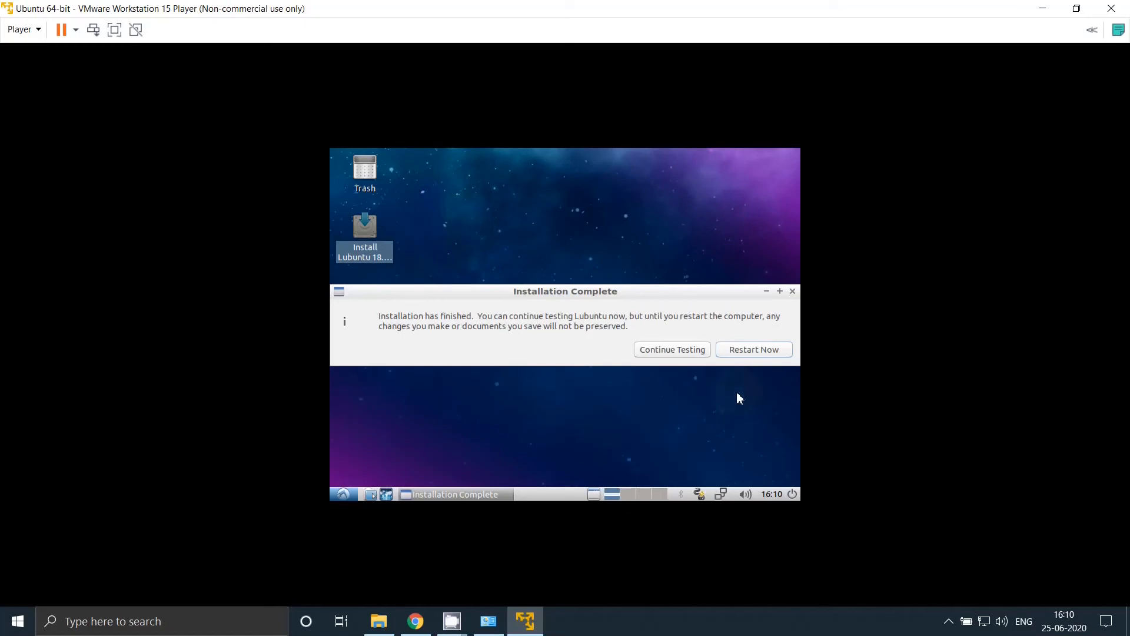
- Restart the guest, switch its CD/DVD (SATA) device from the ISO image to the physical drive, and proceed past the medium-removal prompt
left_click(756, 359)
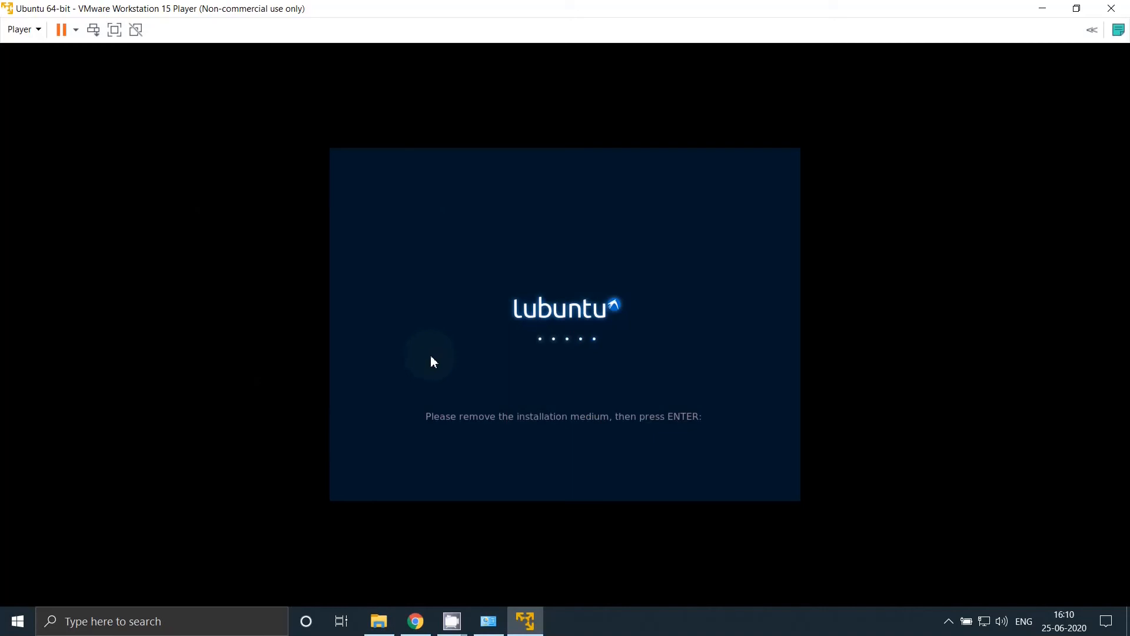
left_click(29, 30)
mouse_move(43, 82)
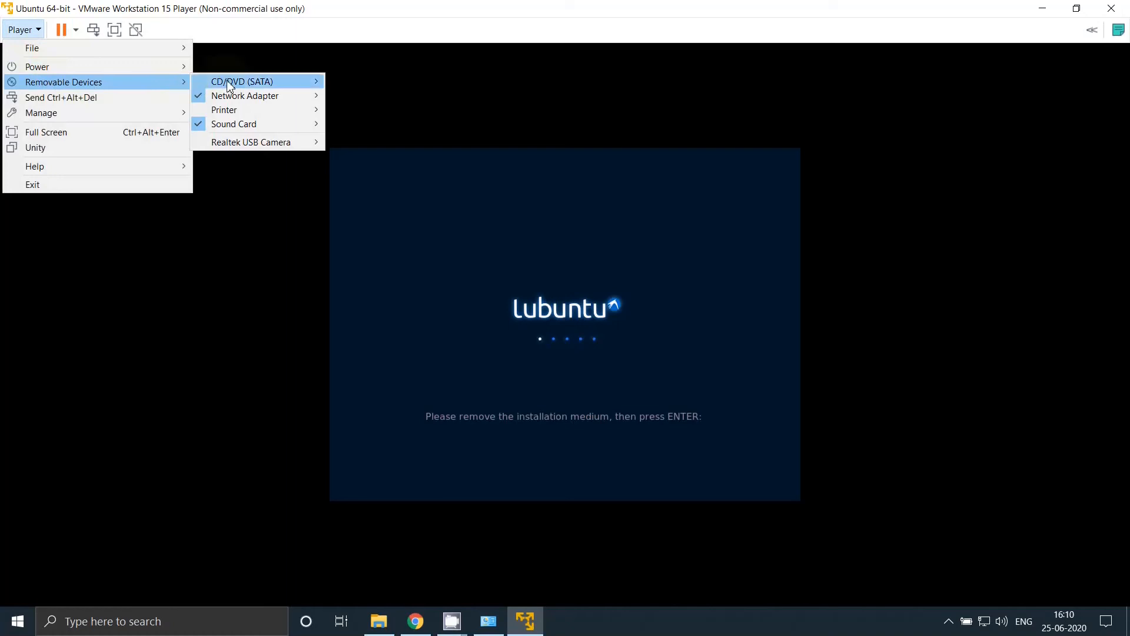
mouse_move(230, 86)
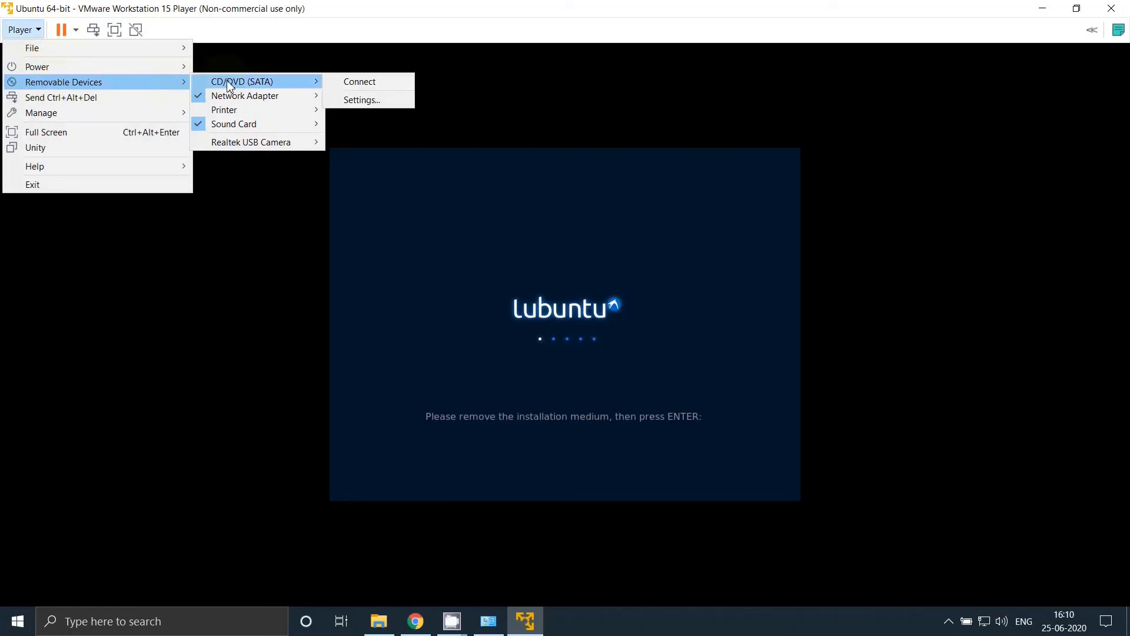
left_click(353, 102)
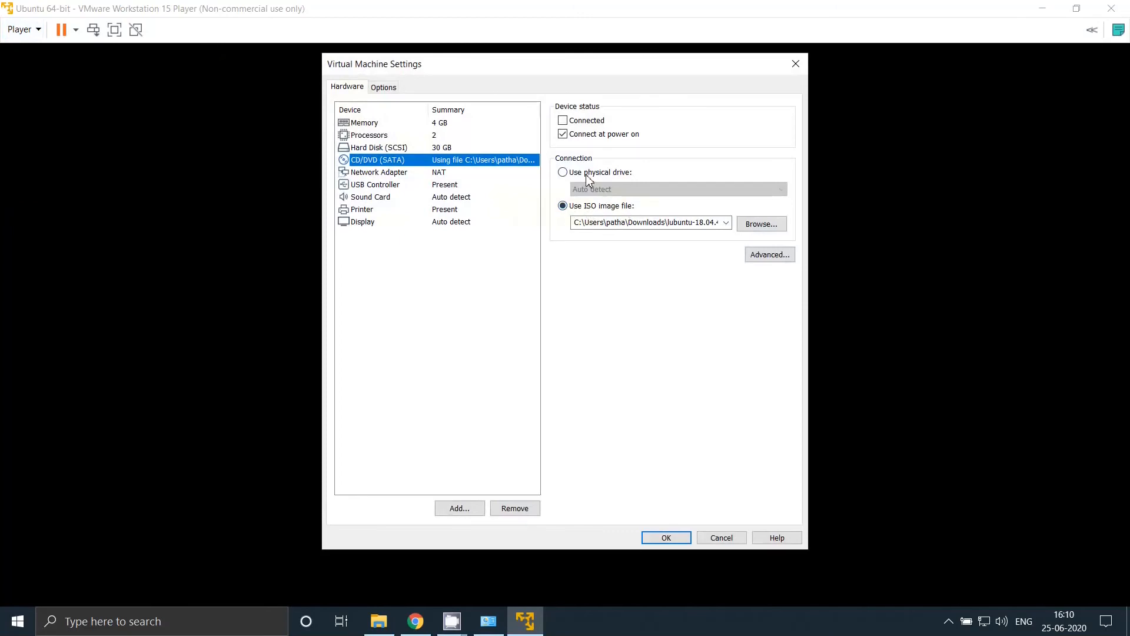
left_click(563, 172)
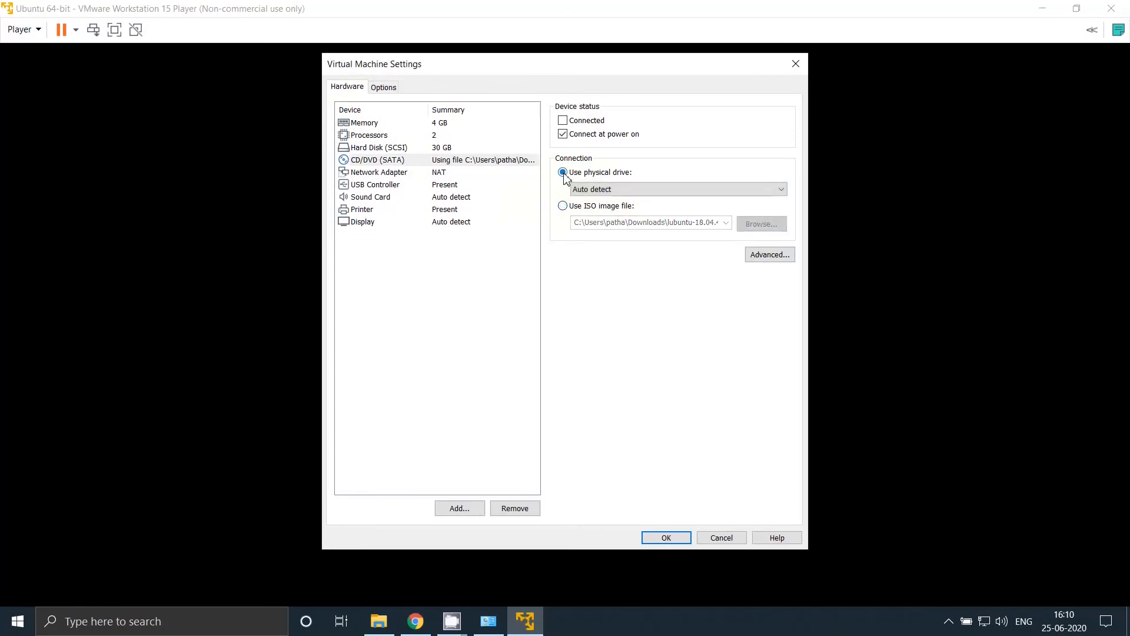
left_click(655, 538)
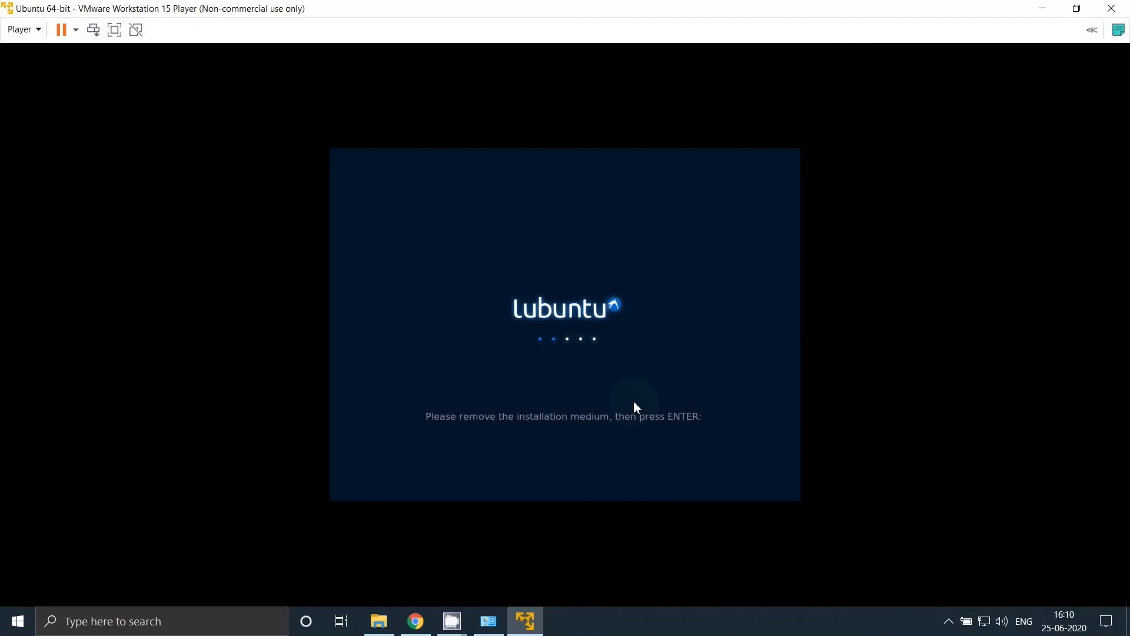
key("Return")
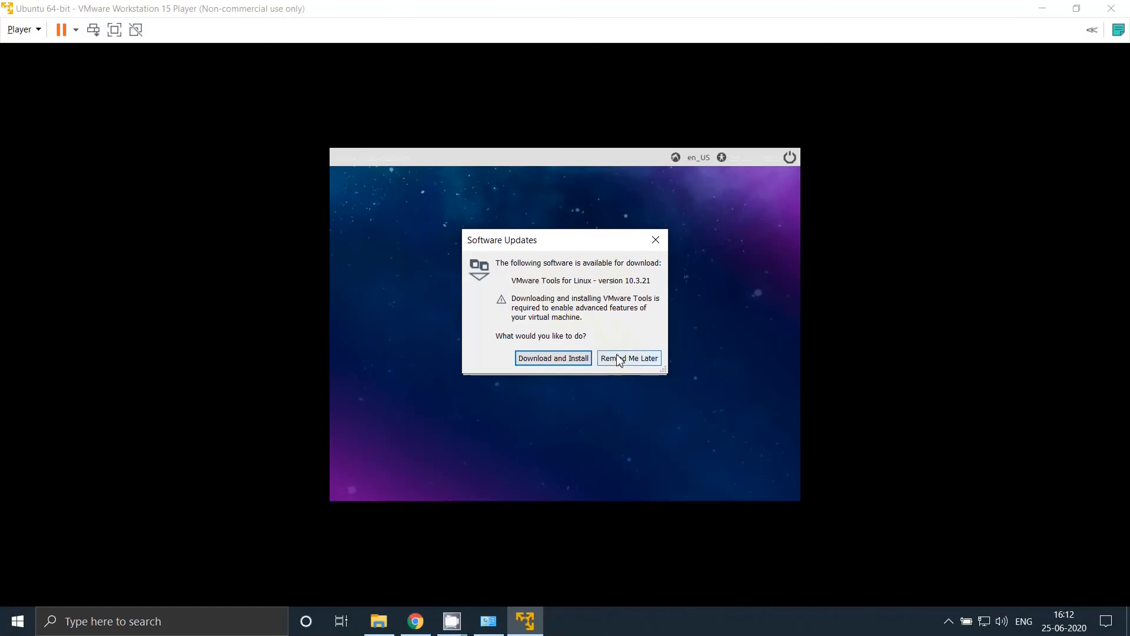
- Download and install the VMware Tools for Linux 10.3.21 update, and log in to Lubuntu with the account password
left_click(548, 359)
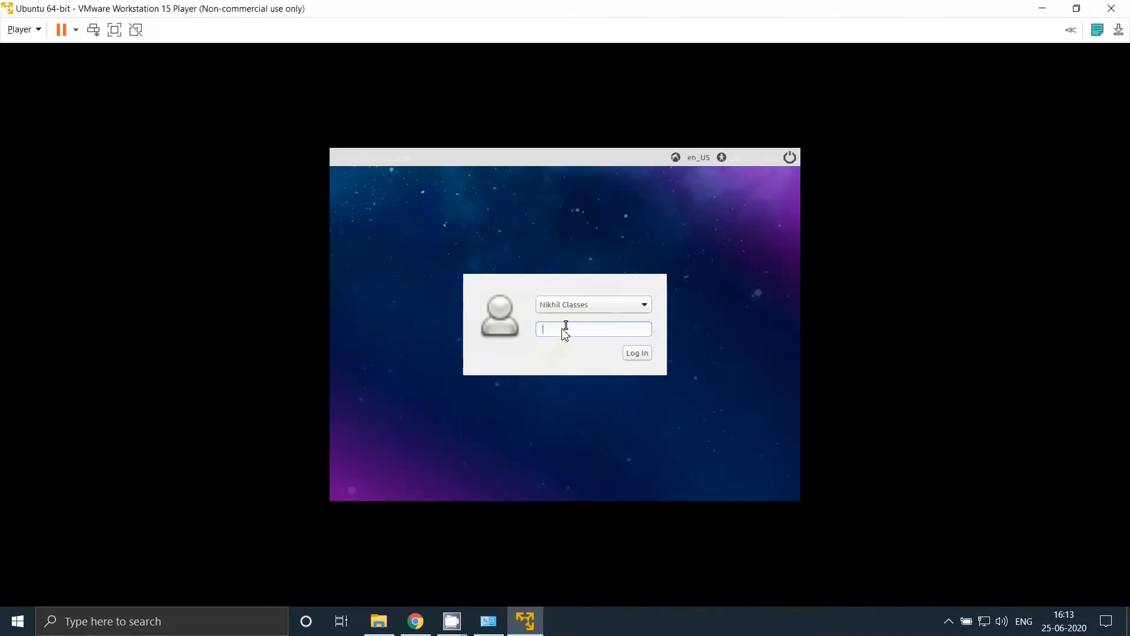
left_click(562, 329)
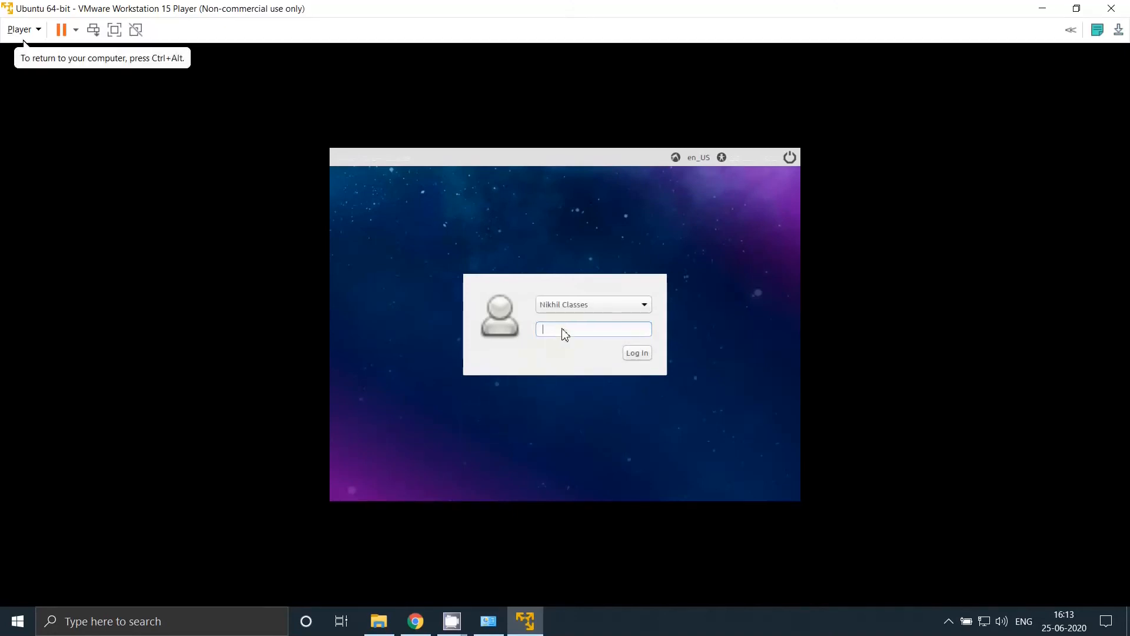
type("•")
left_click(642, 358)
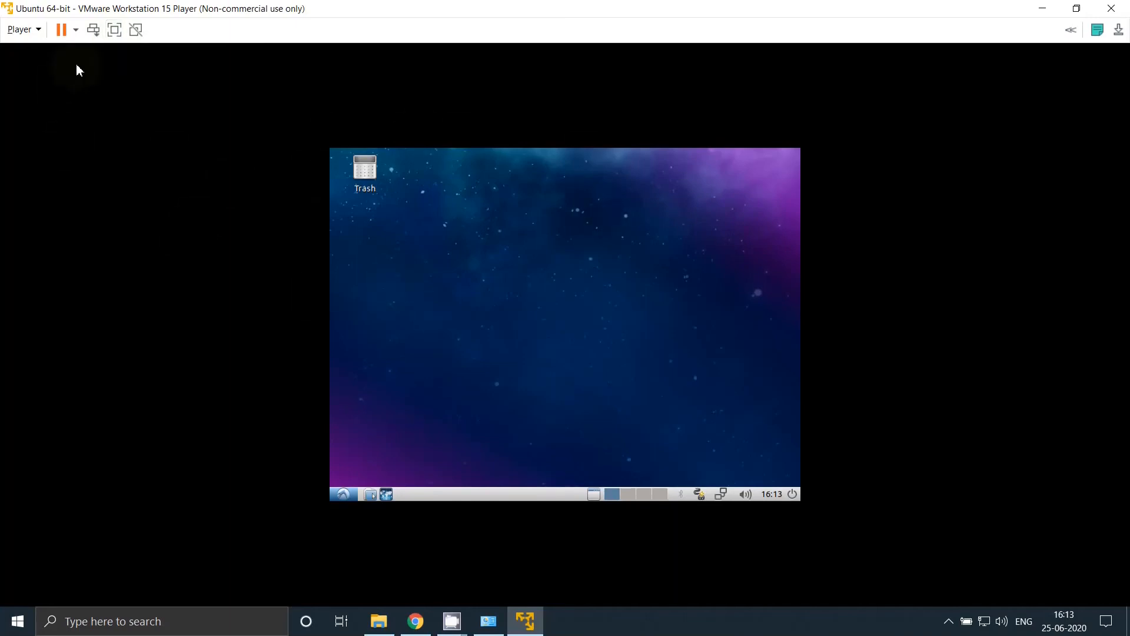
- Switch the virtual machine to full screen and connect the VMware Tools installer CD to it
left_click(114, 29)
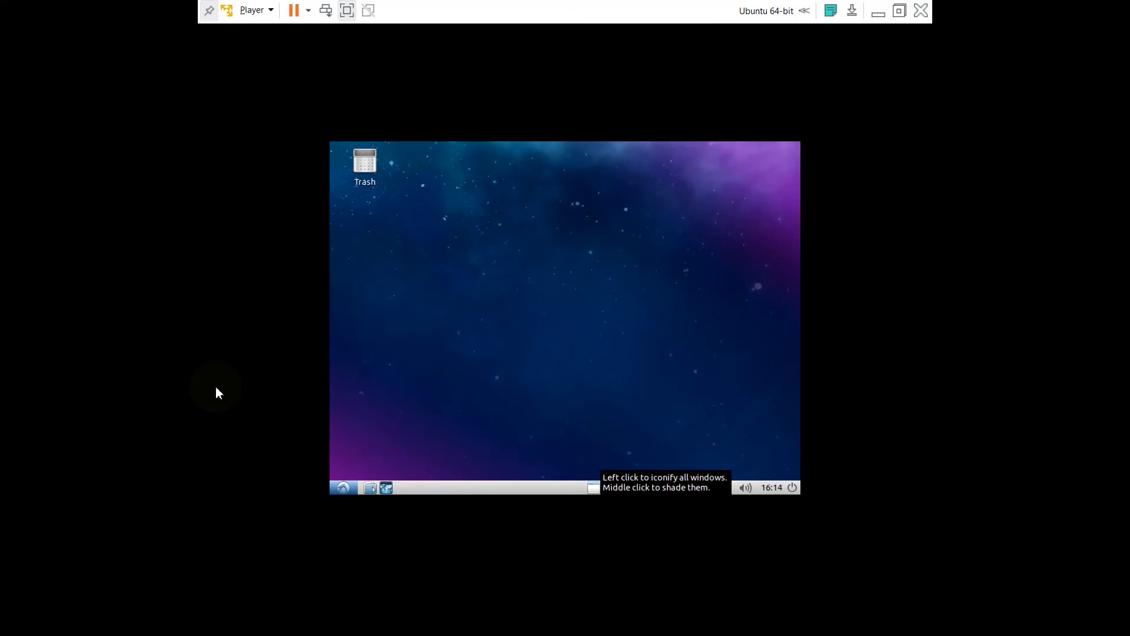
left_click(270, 12)
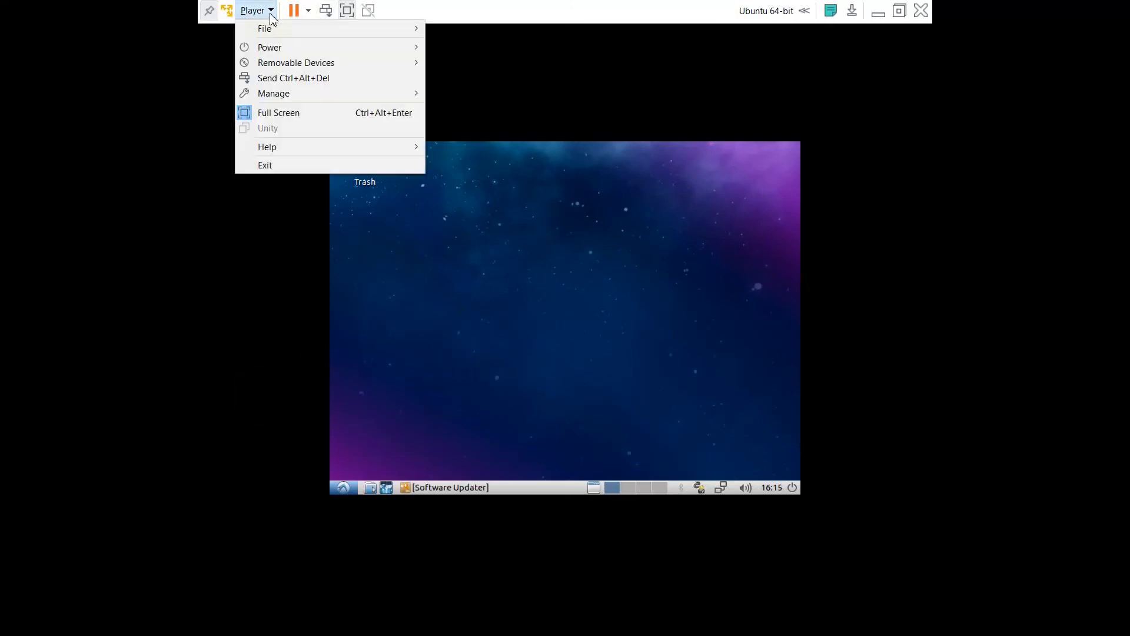
mouse_move(290, 97)
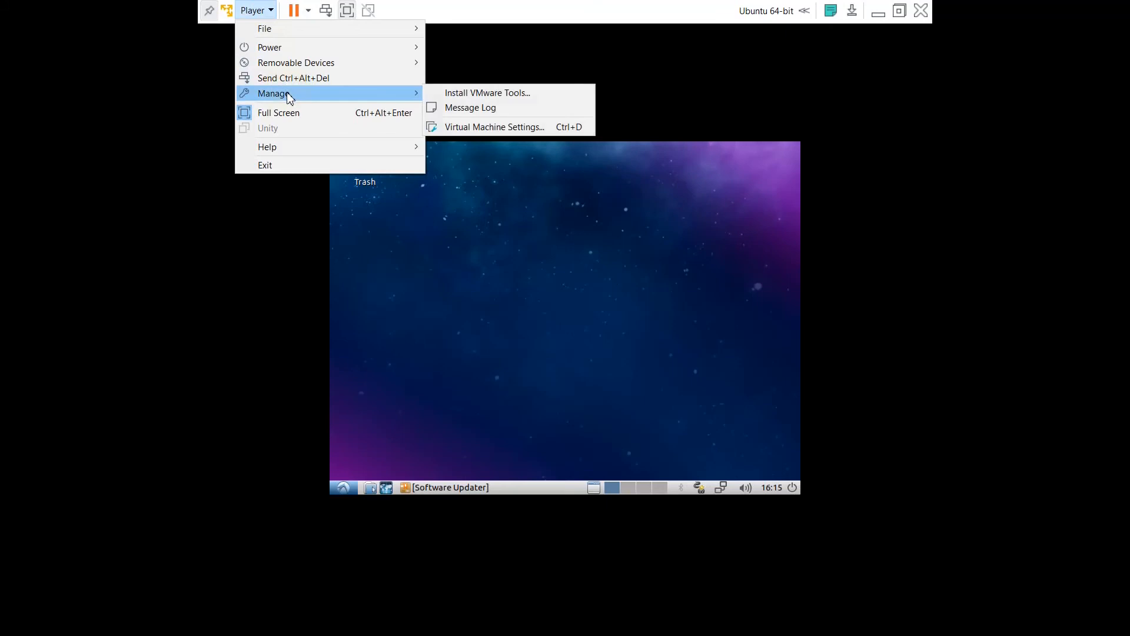
left_click(481, 94)
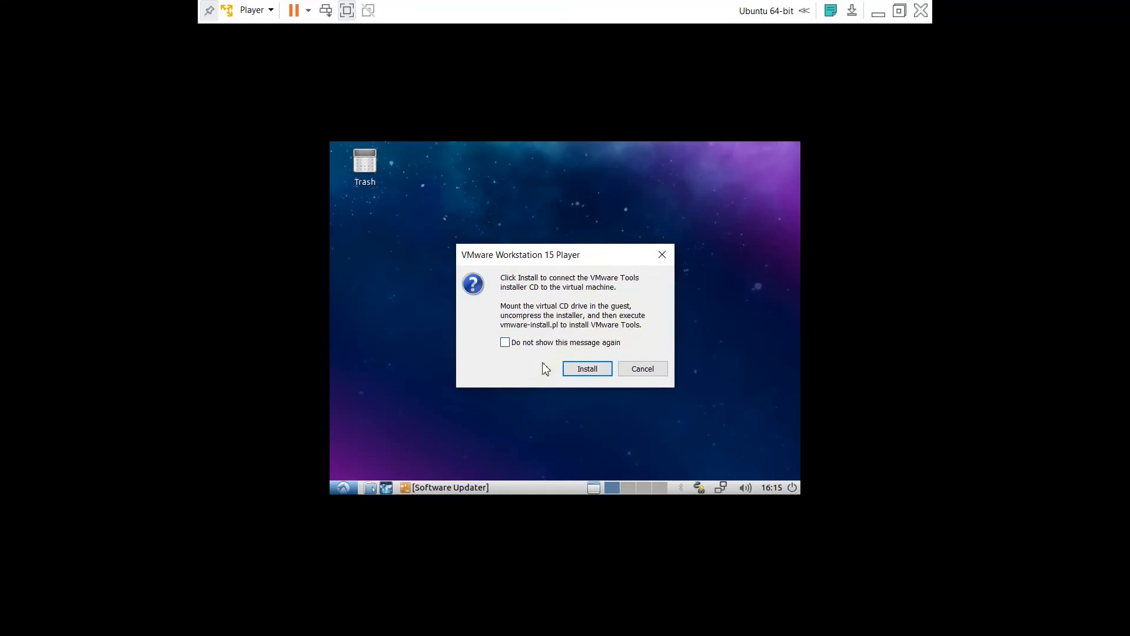
left_click(578, 369)
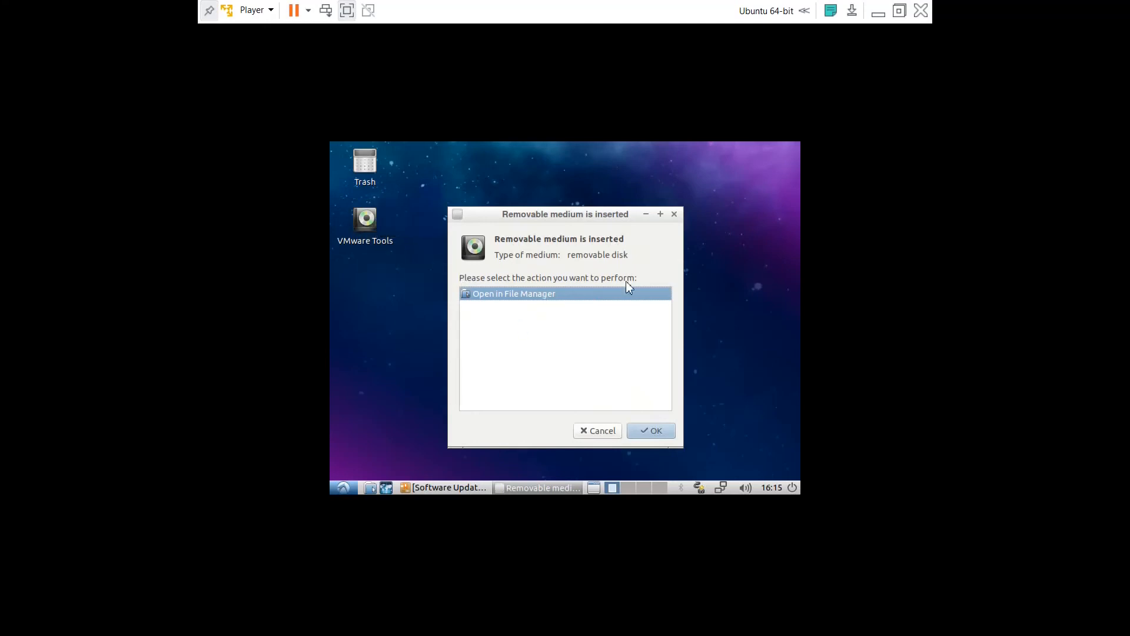
- Open the VMware Tools disc in the file manager and extract VMwareTools-10.3.21-14772444.tar.gz into Documents with all files
left_click(653, 431)
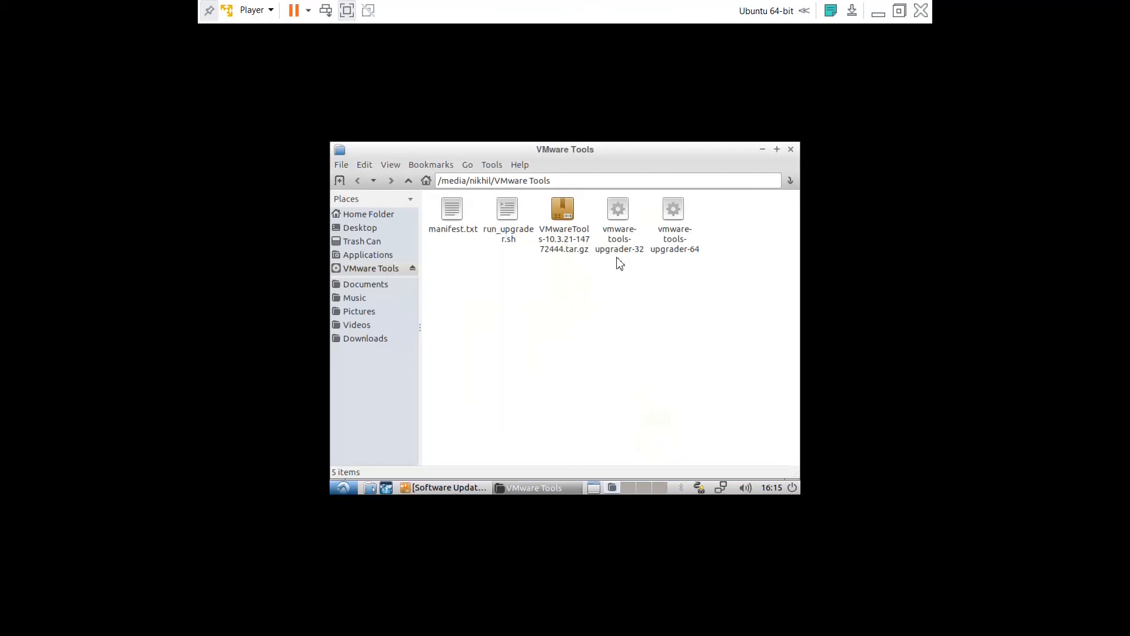
left_click(790, 149)
double_click(376, 231)
left_click(563, 254)
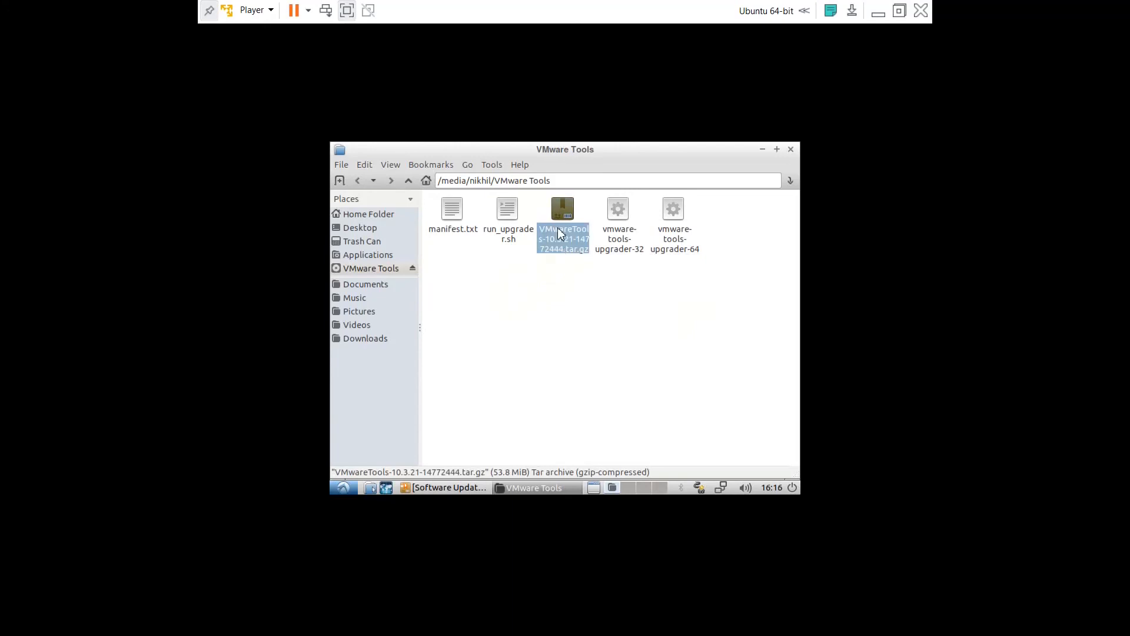
right_click(558, 234)
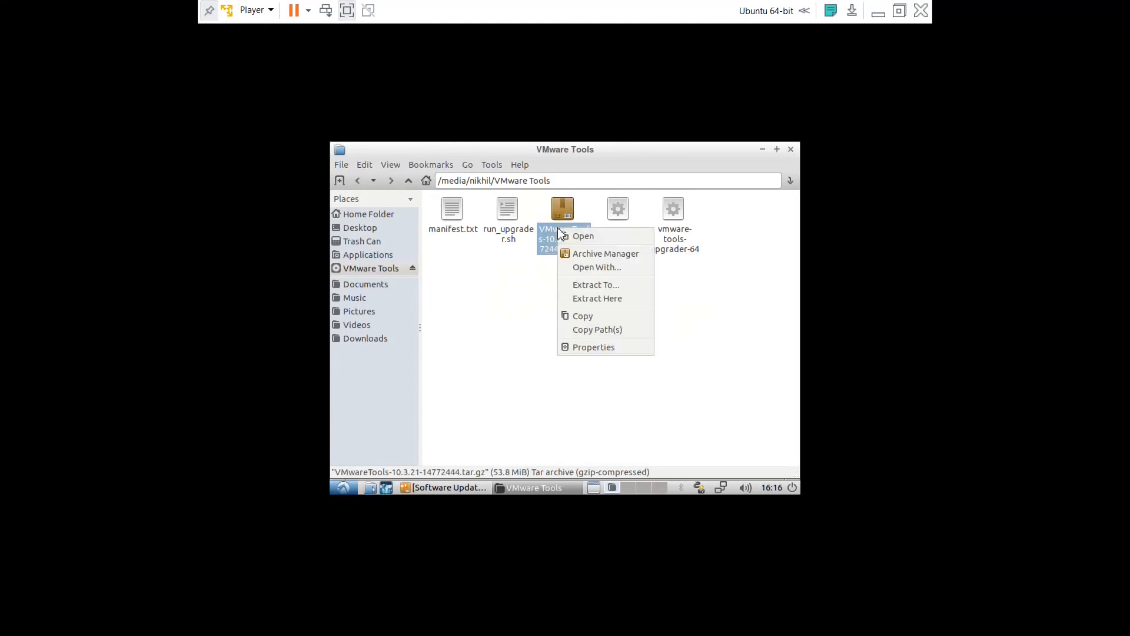
left_click(589, 289)
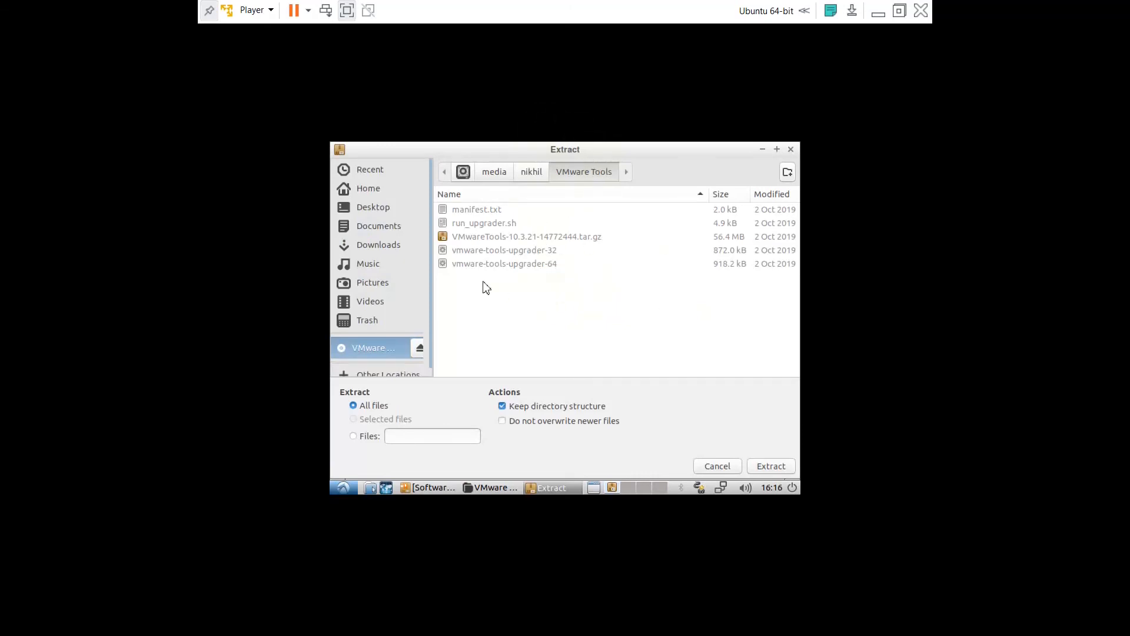
left_click(382, 229)
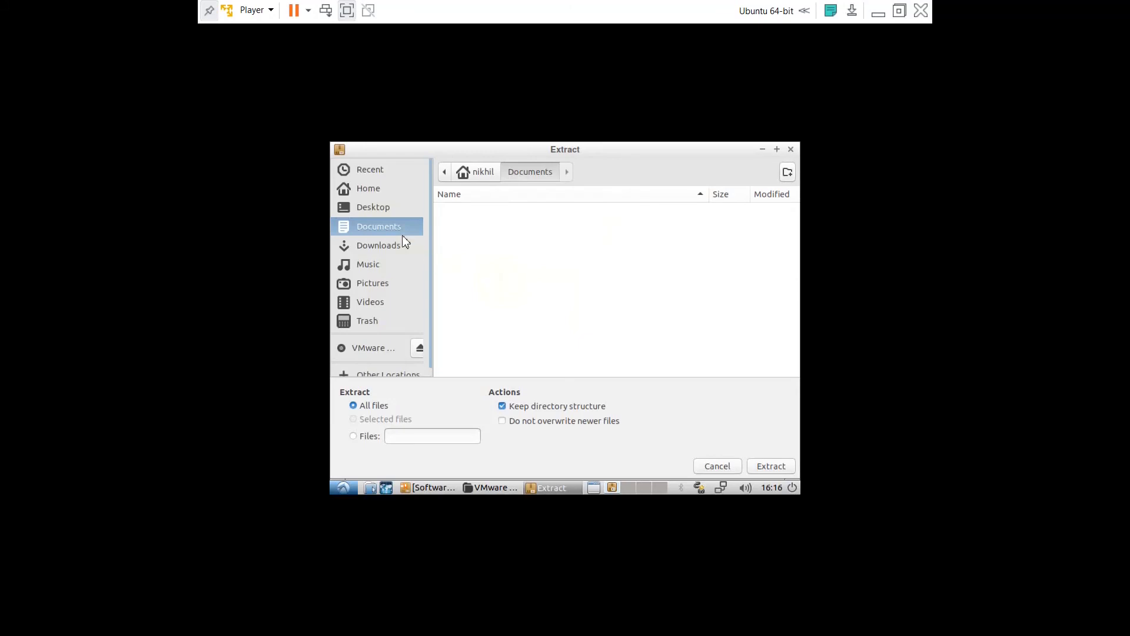
left_click(771, 466)
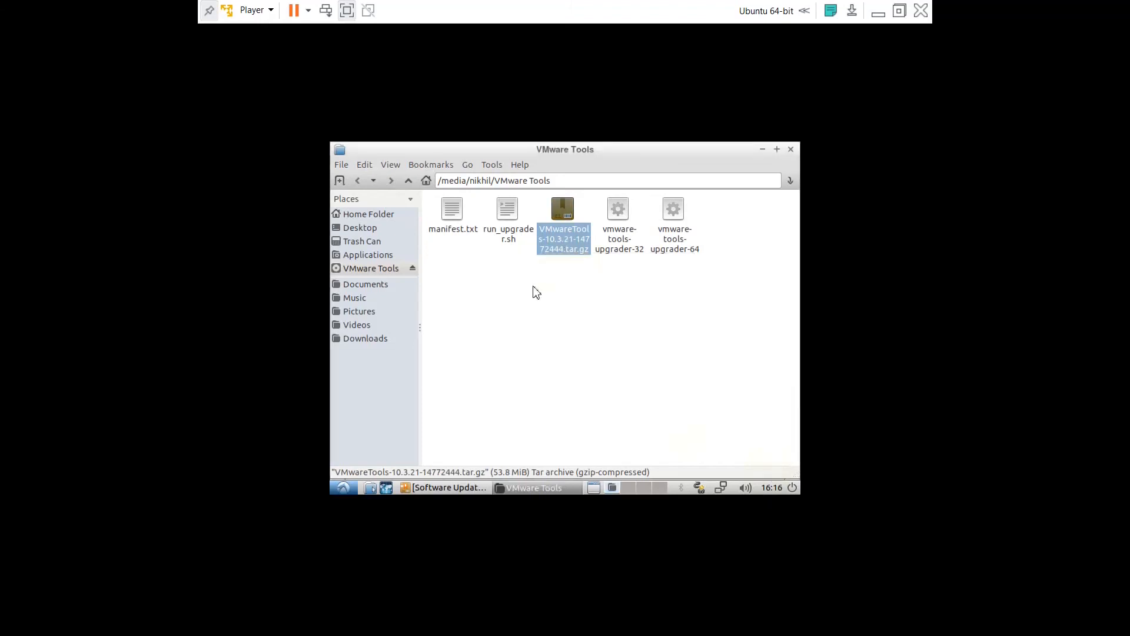
- Open the extracted vmware-tools-distrib folder inside Documents
left_click(365, 287)
left_click(449, 240)
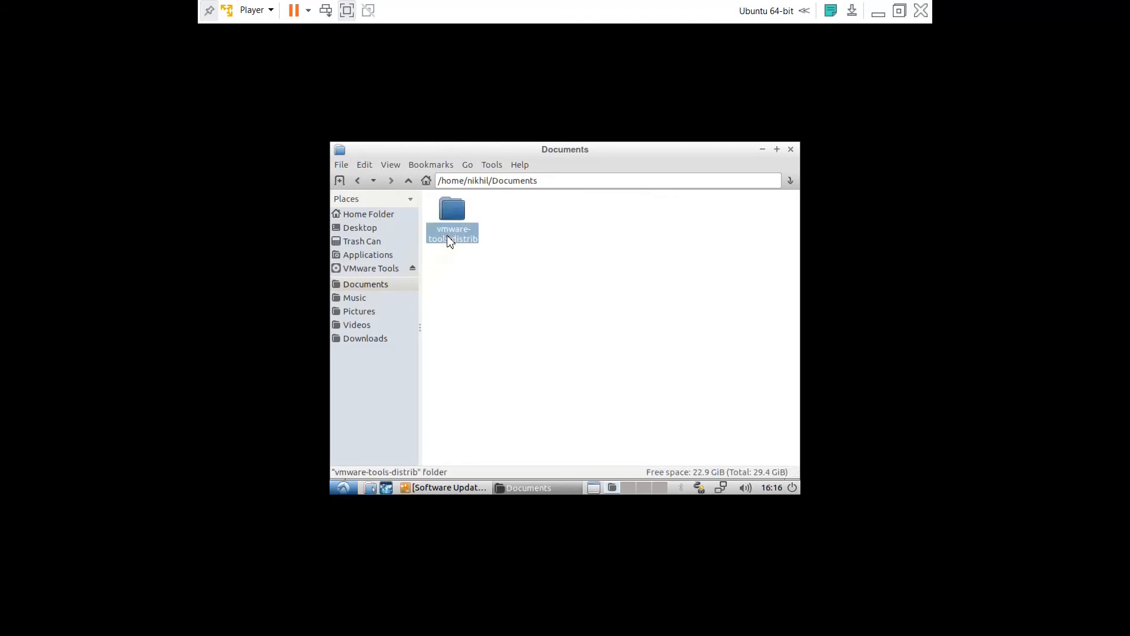
double_click(449, 240)
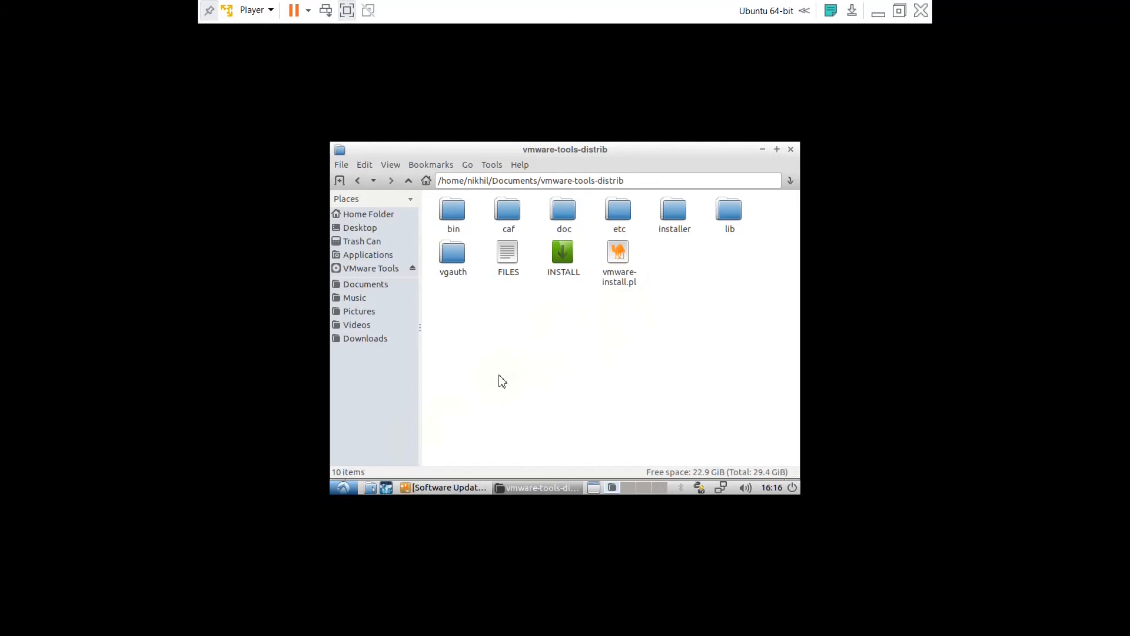
- Open LXTerminal and maximize its window
left_click(347, 489)
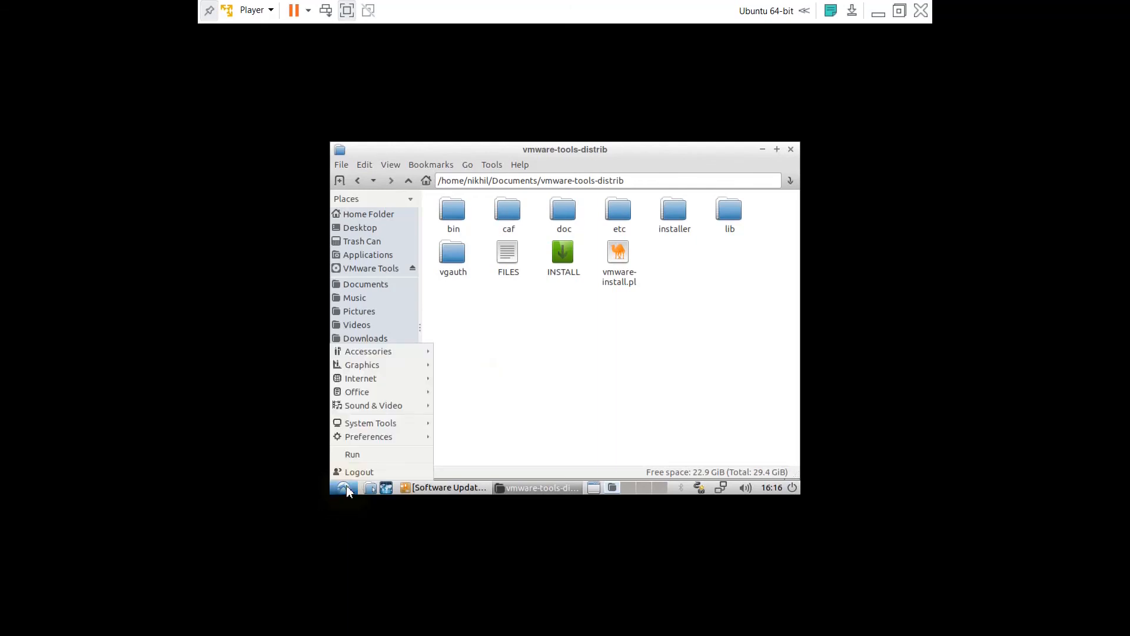
mouse_move(385, 423)
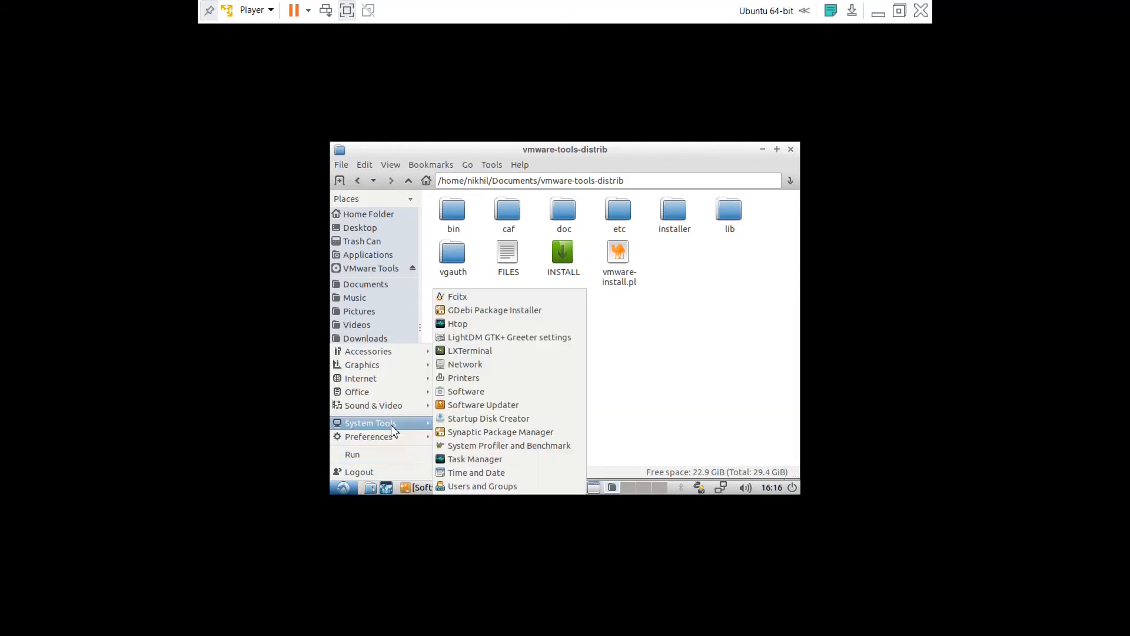
left_click(476, 353)
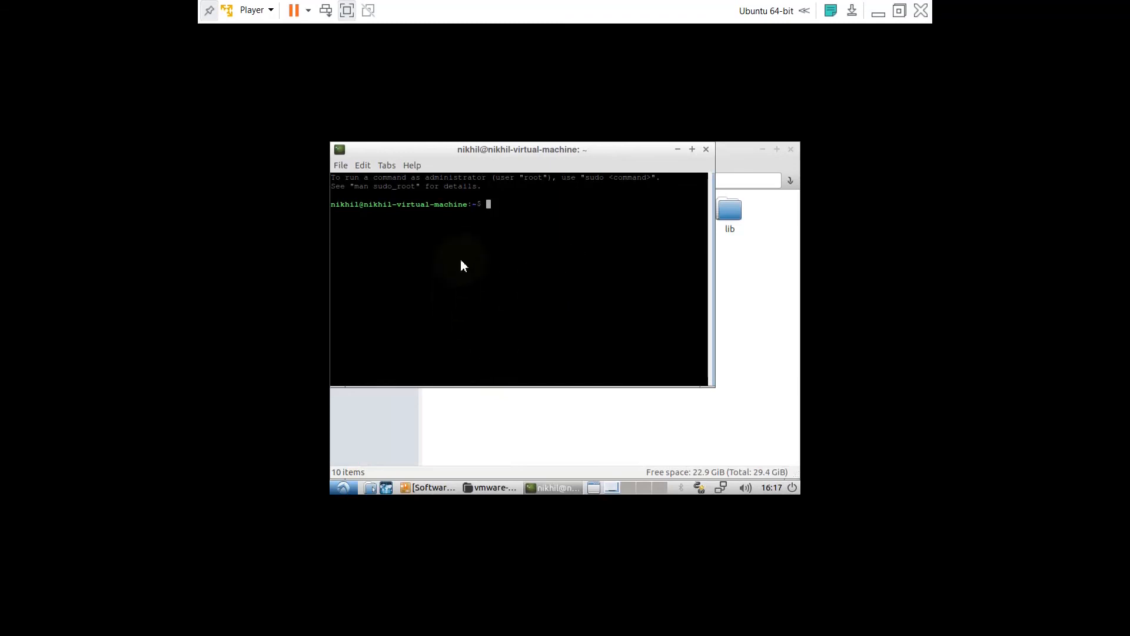
left_click(692, 150)
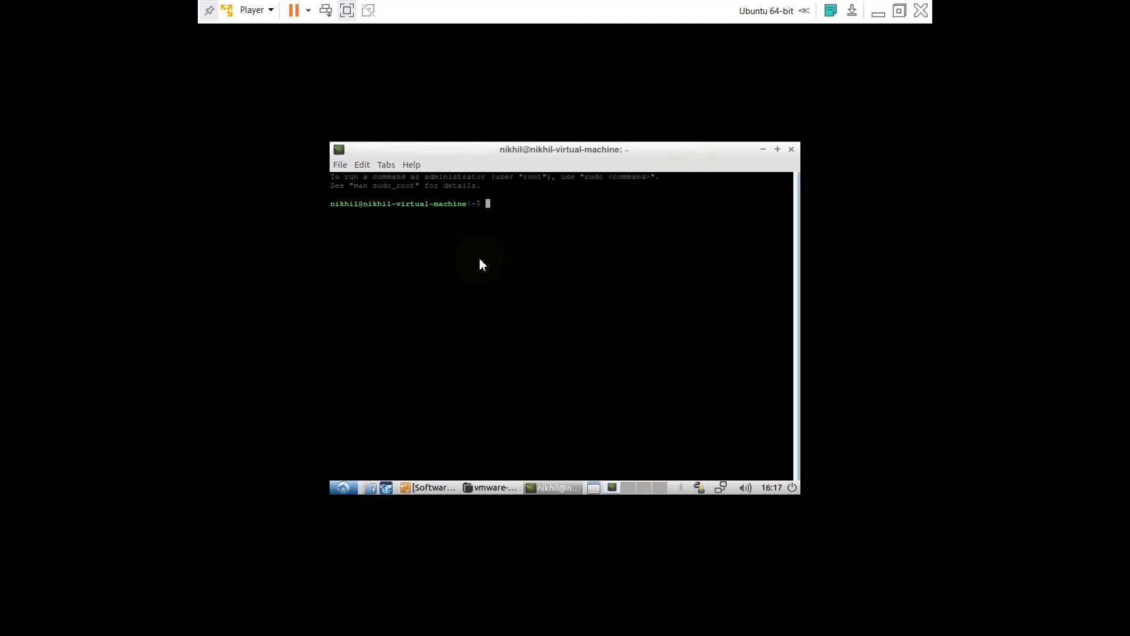
- Set the terminal font size to 18 in the LXTerminal preferences, keeping Monospace Regular
left_click(363, 166)
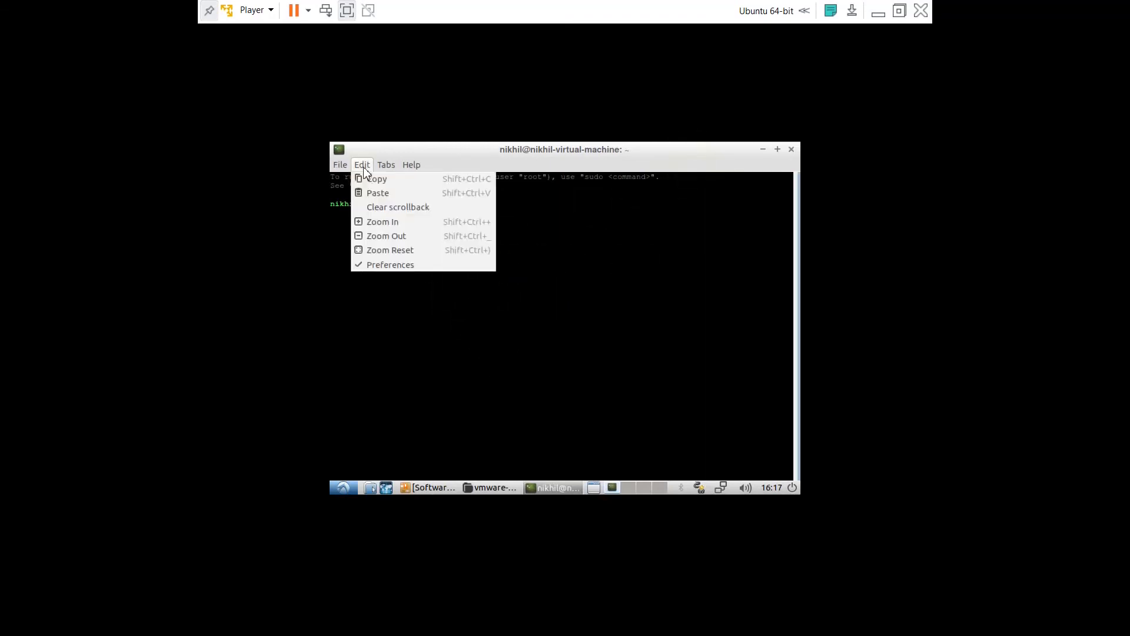
left_click(400, 266)
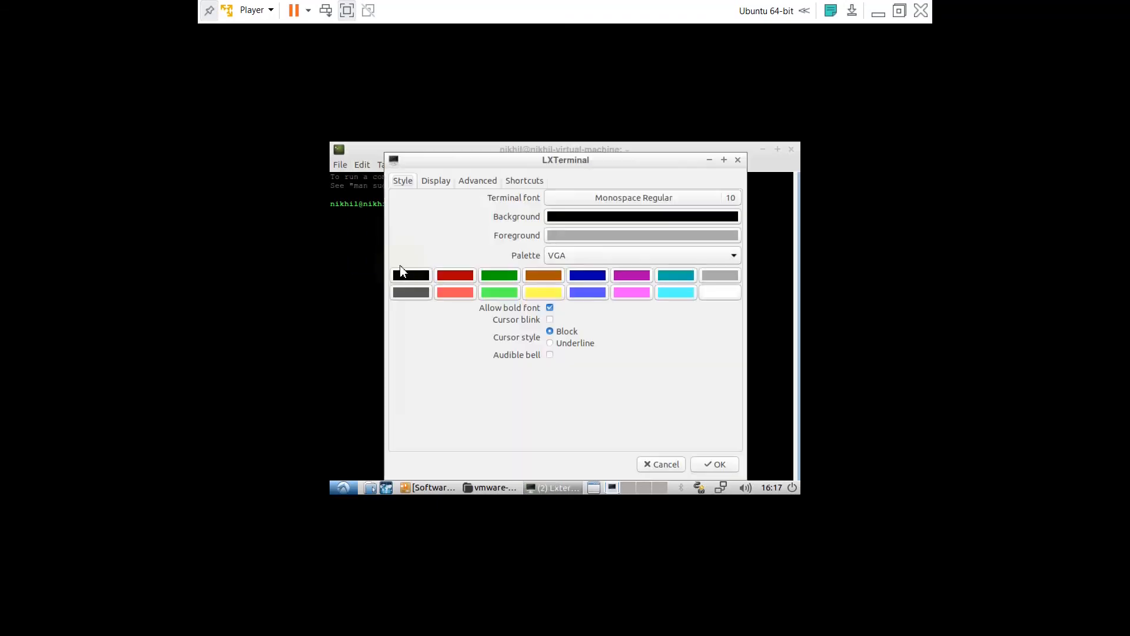
left_click(608, 203)
left_click(626, 440)
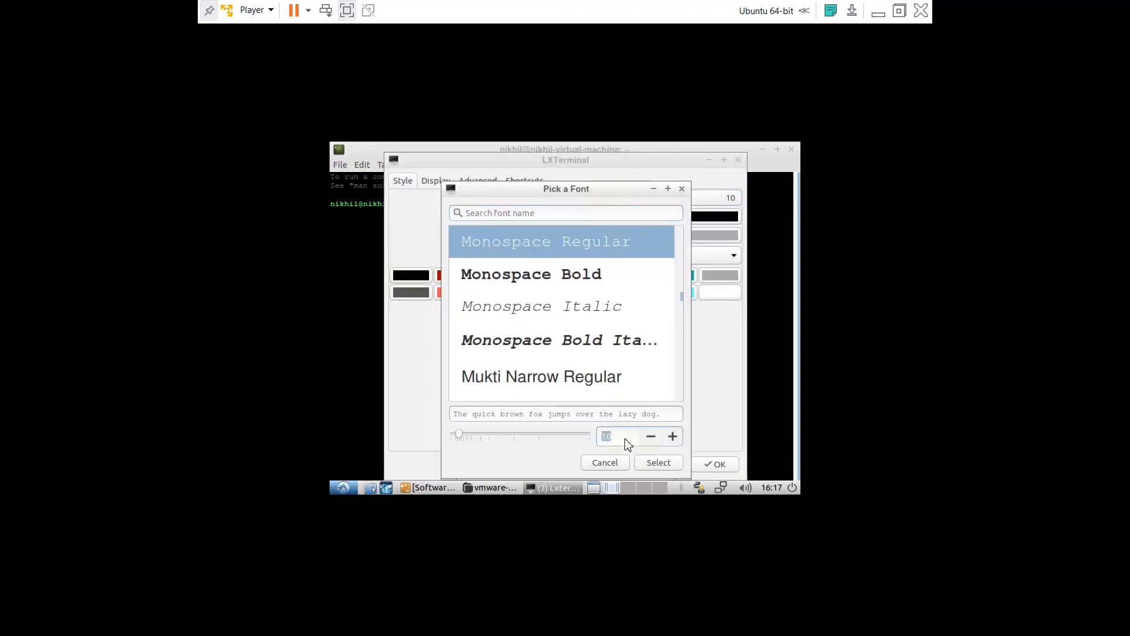
left_click(626, 441)
key("BackSpace")
key("BackSpace")
type("2")
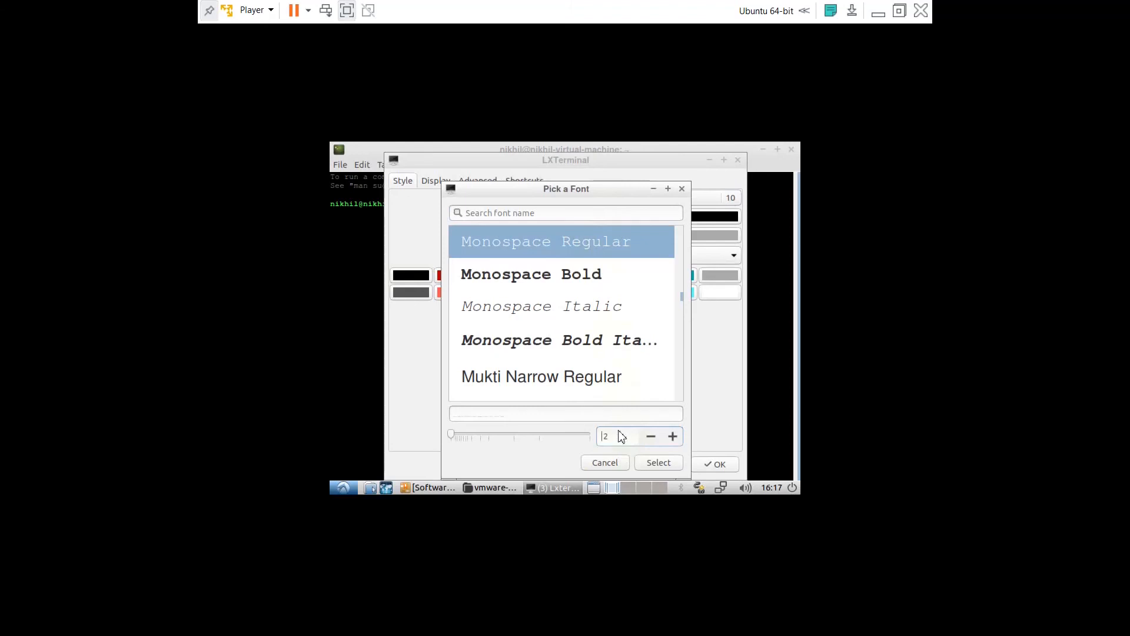
key("BackSpace")
type("18")
left_click(656, 463)
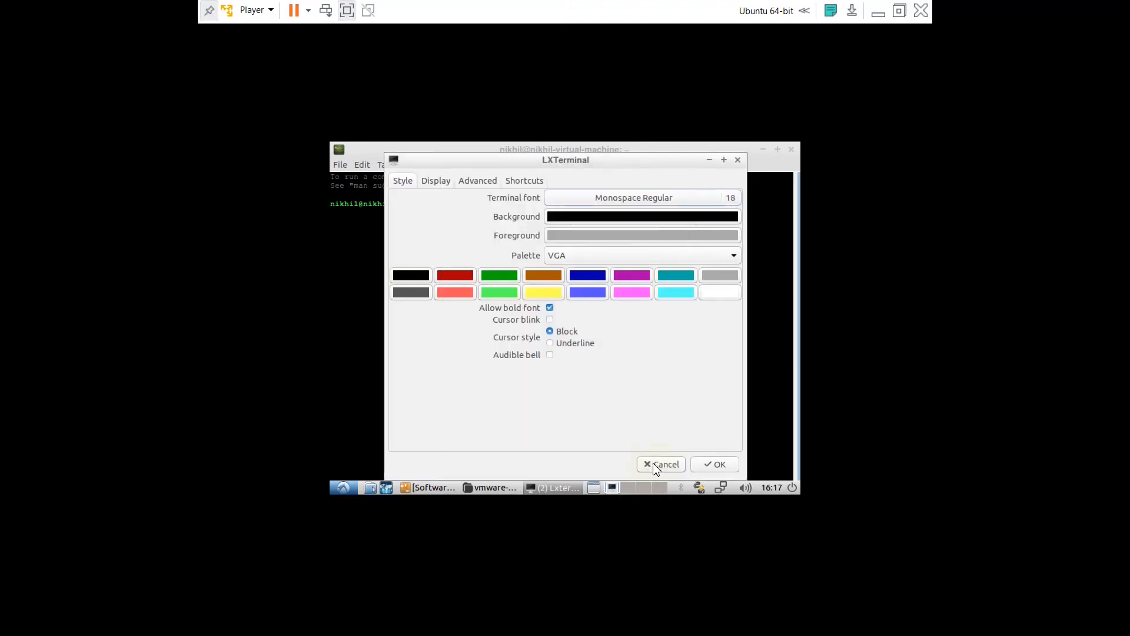
left_click(726, 464)
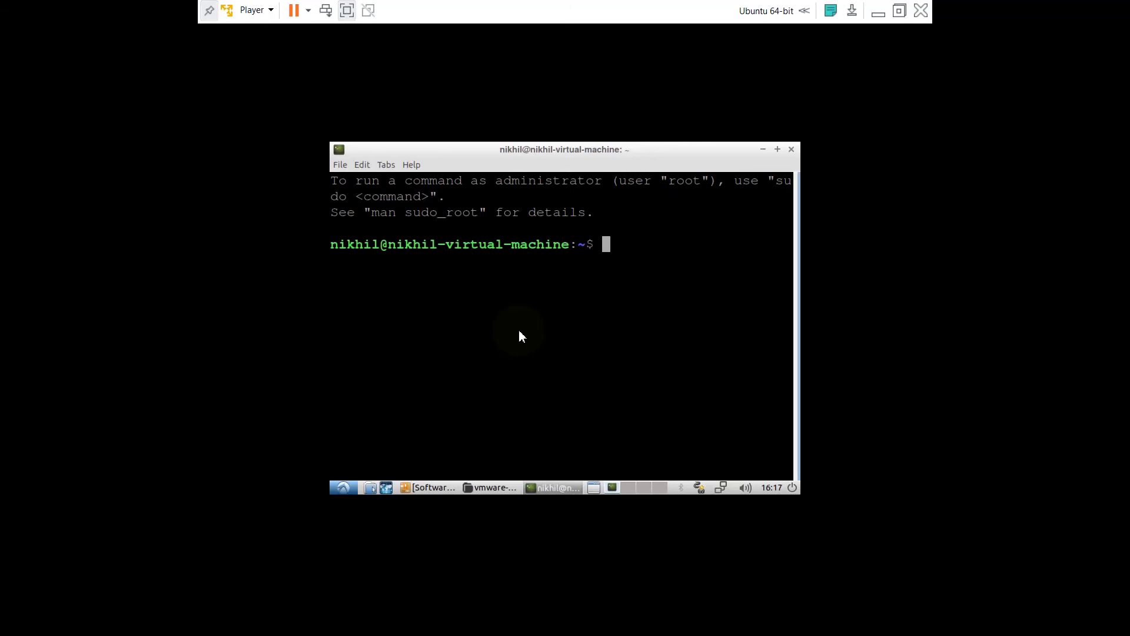
- Change the terminal's working directory to Documents and list its contents
type("cd Docu")
key("Tab")
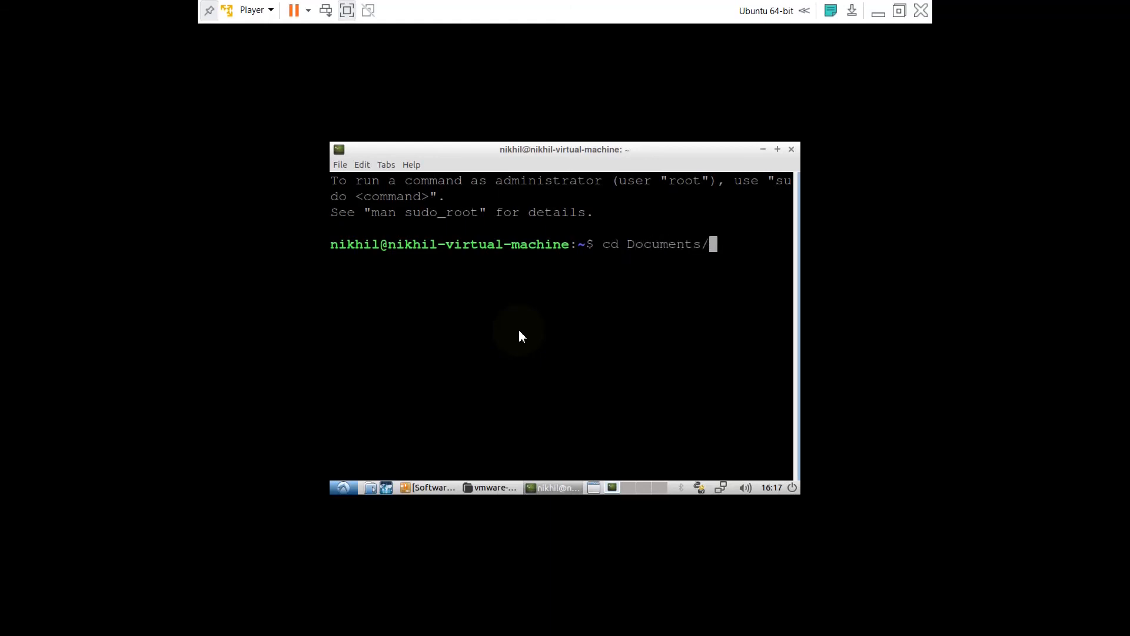
key("Return")
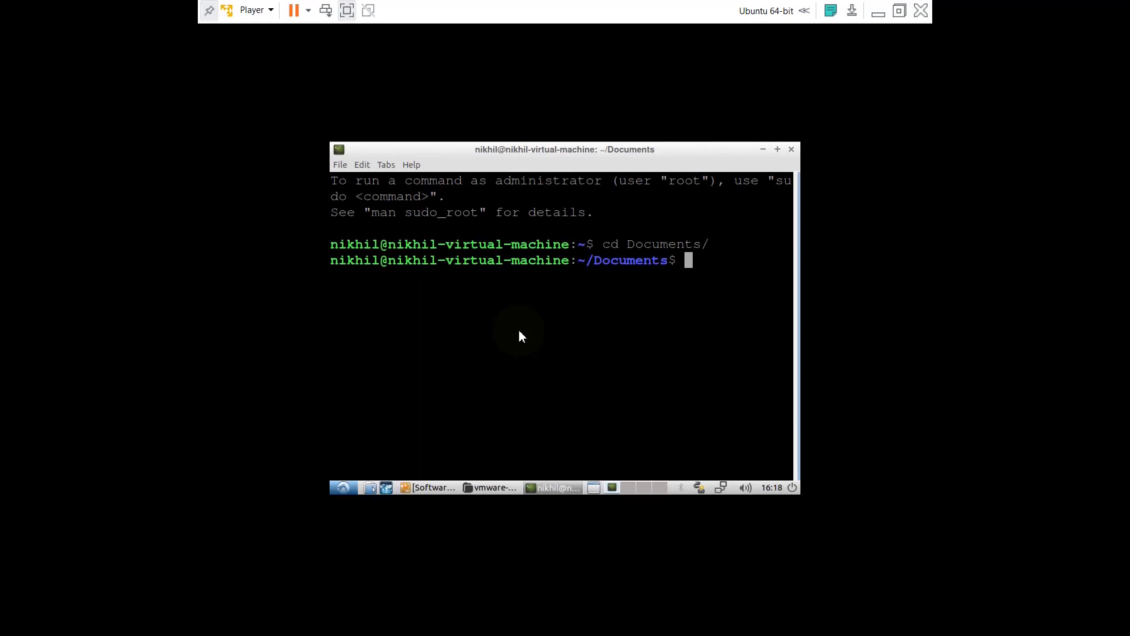
type("ls")
key("Return")
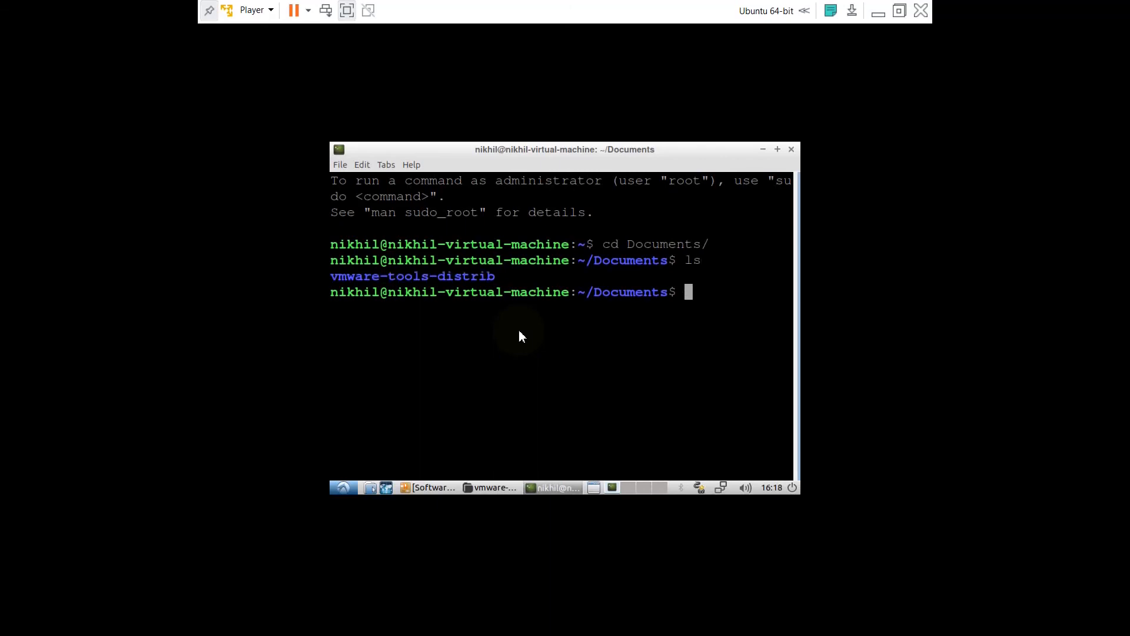
- Change into the vmware-tools-distrib directory and list its files
double_click(410, 280)
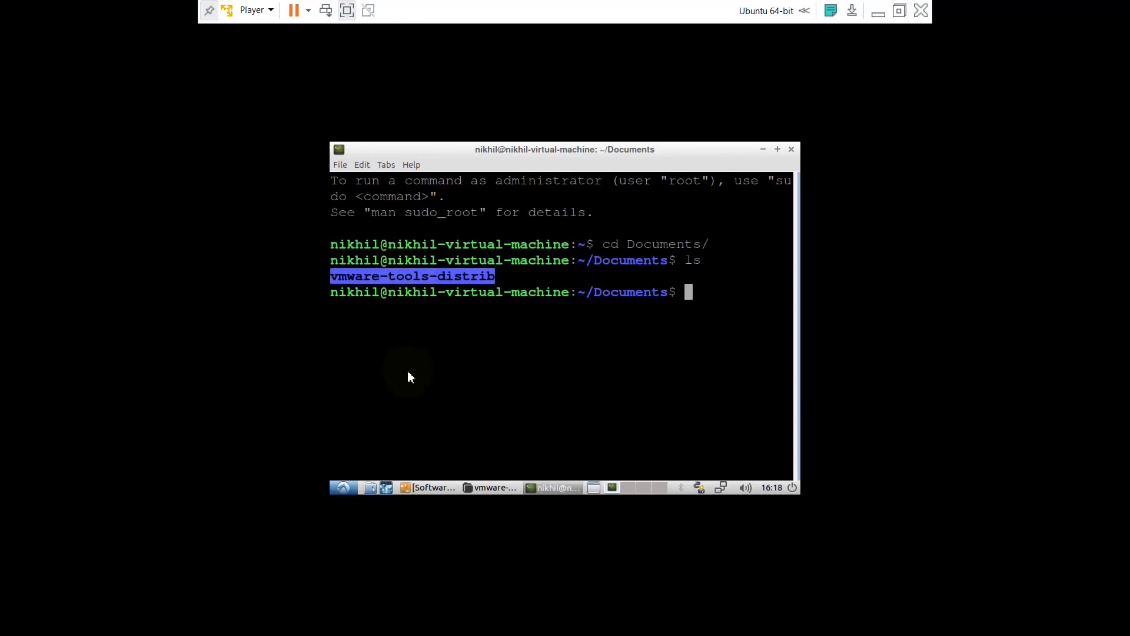
type("cd vm")
key("Tab")
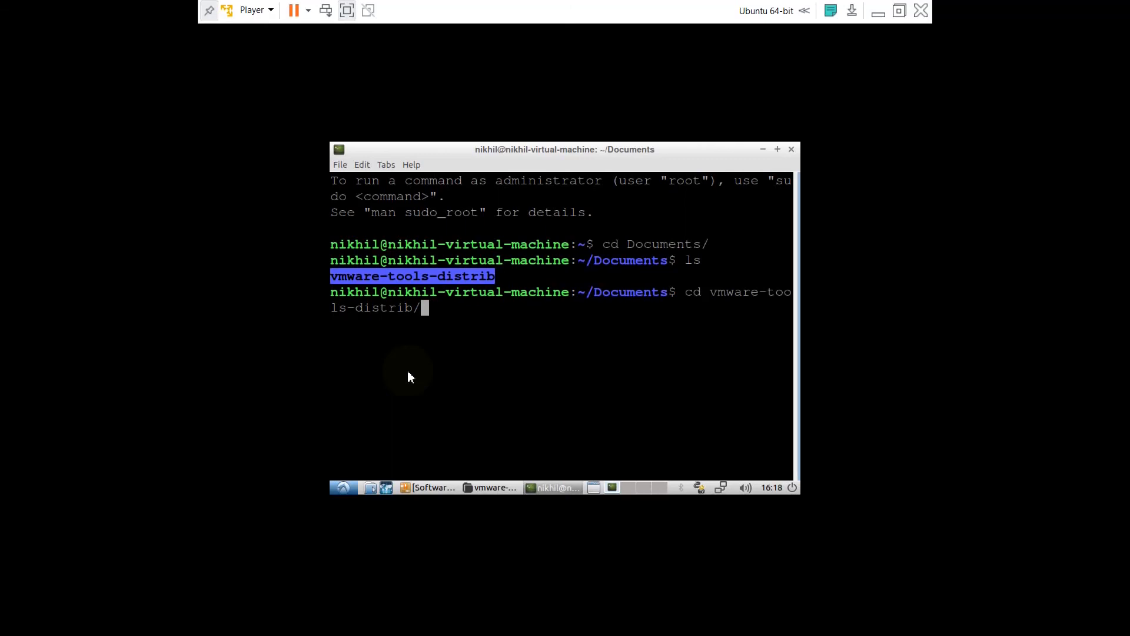
key("Return")
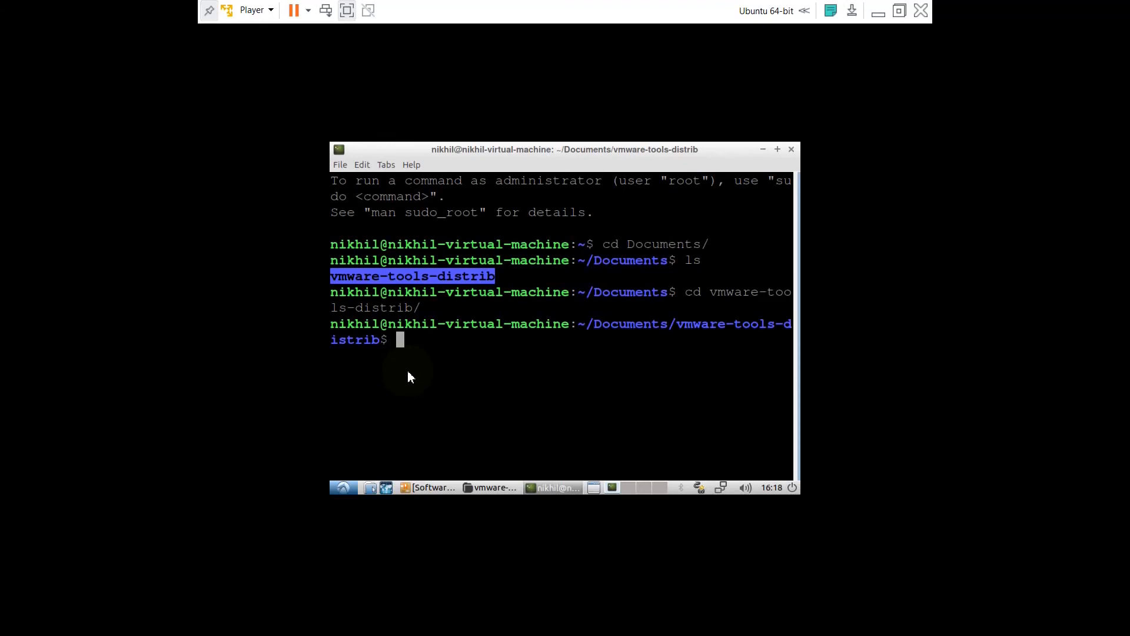
type("ls")
key("Return")
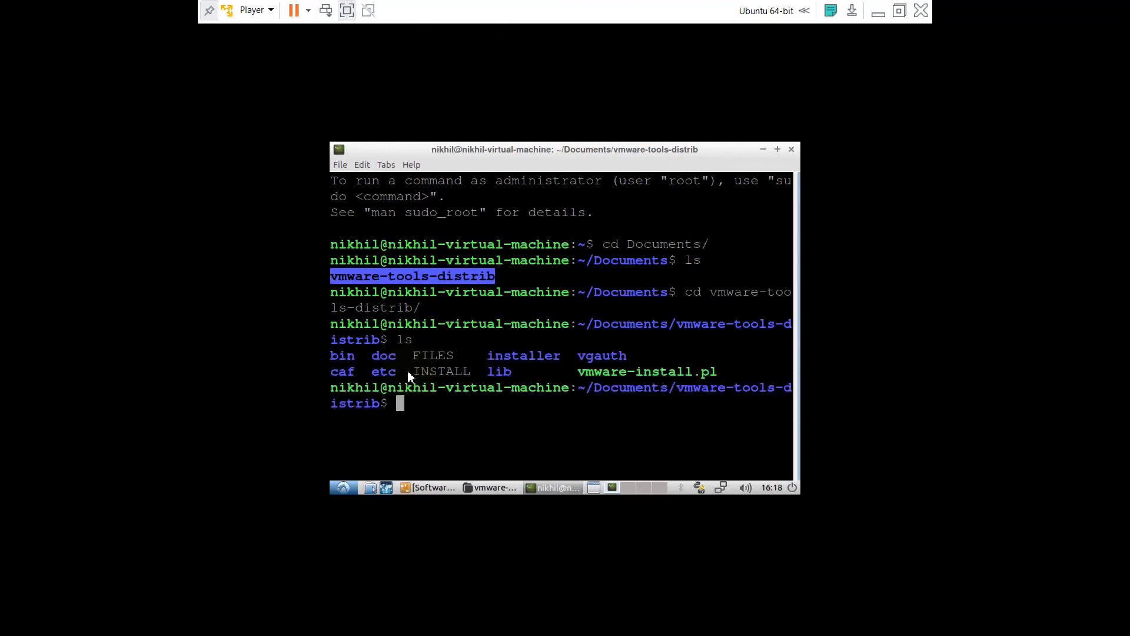
type("ls")
key("Return")
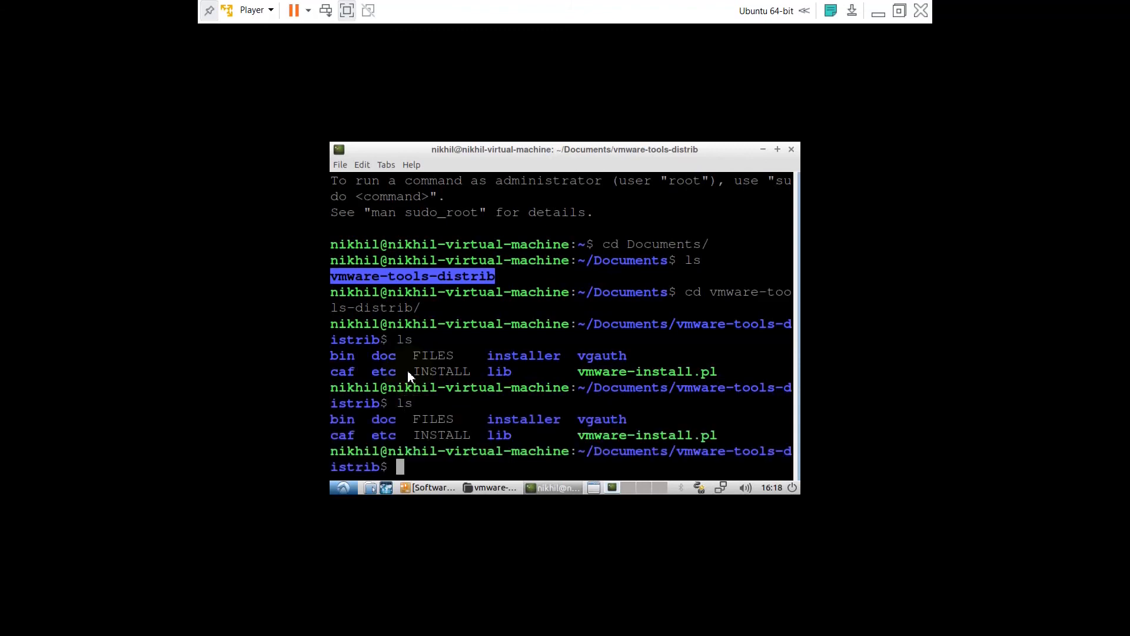
- Run ./vmware-install.pl with sudo, enter the account password, and answer yes to proceed with the installation
double_click(624, 436)
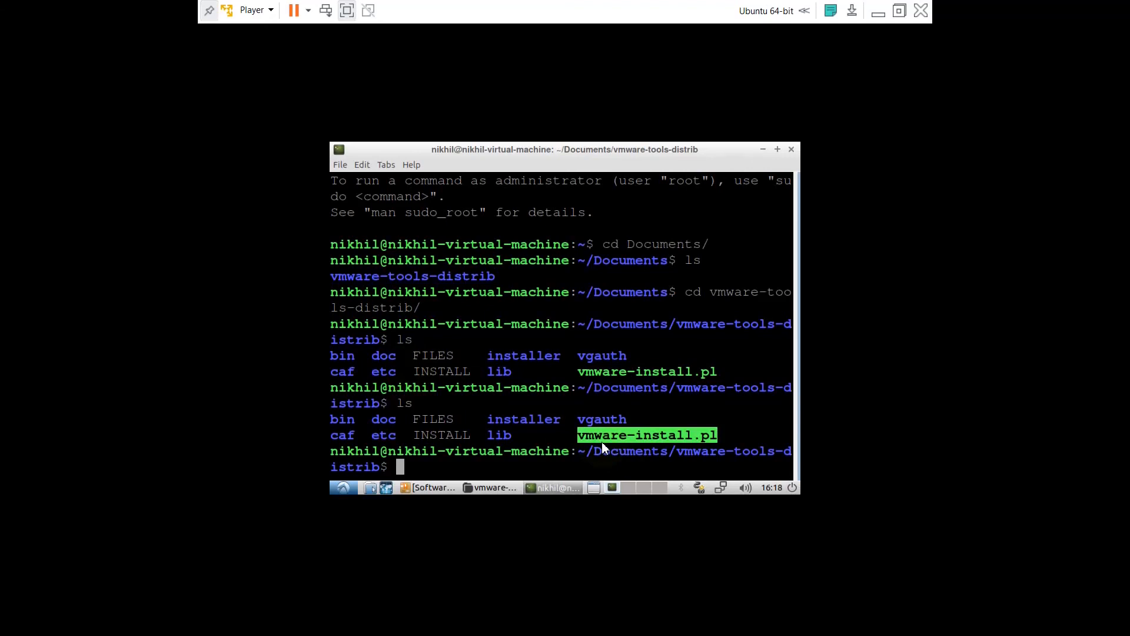
type("sudo ./vm")
key("Tab")
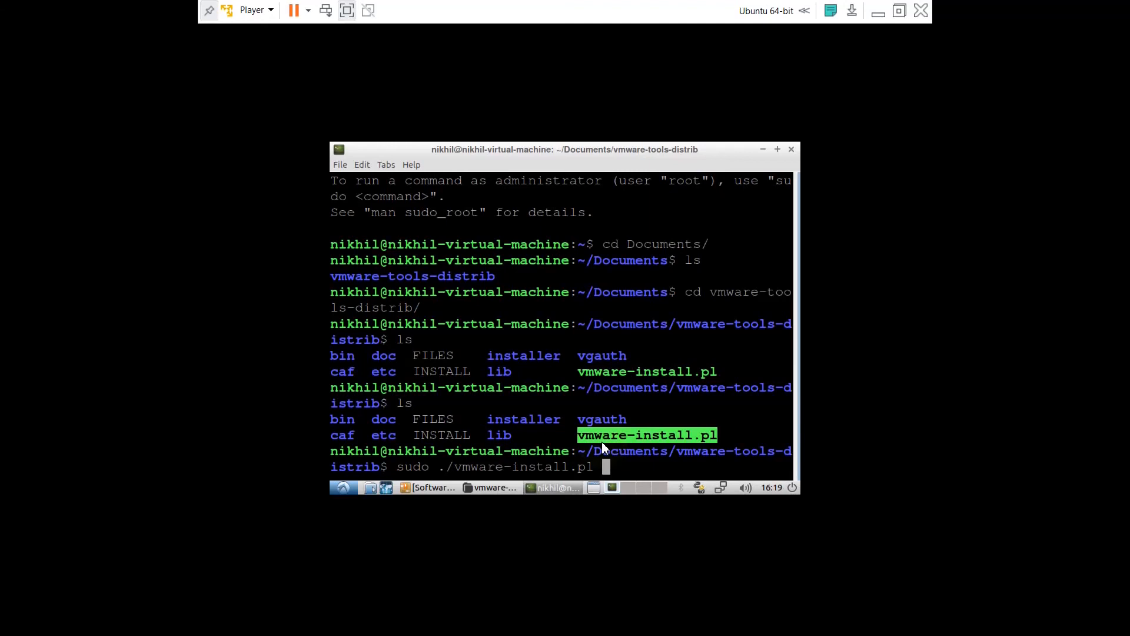
key("Return")
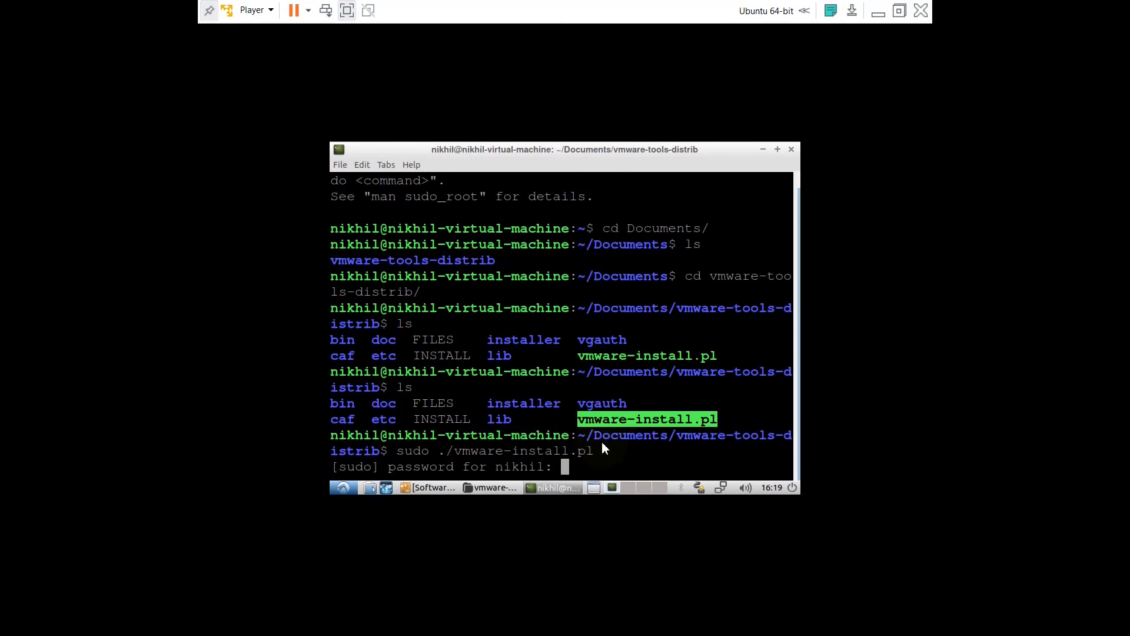
key("Return")
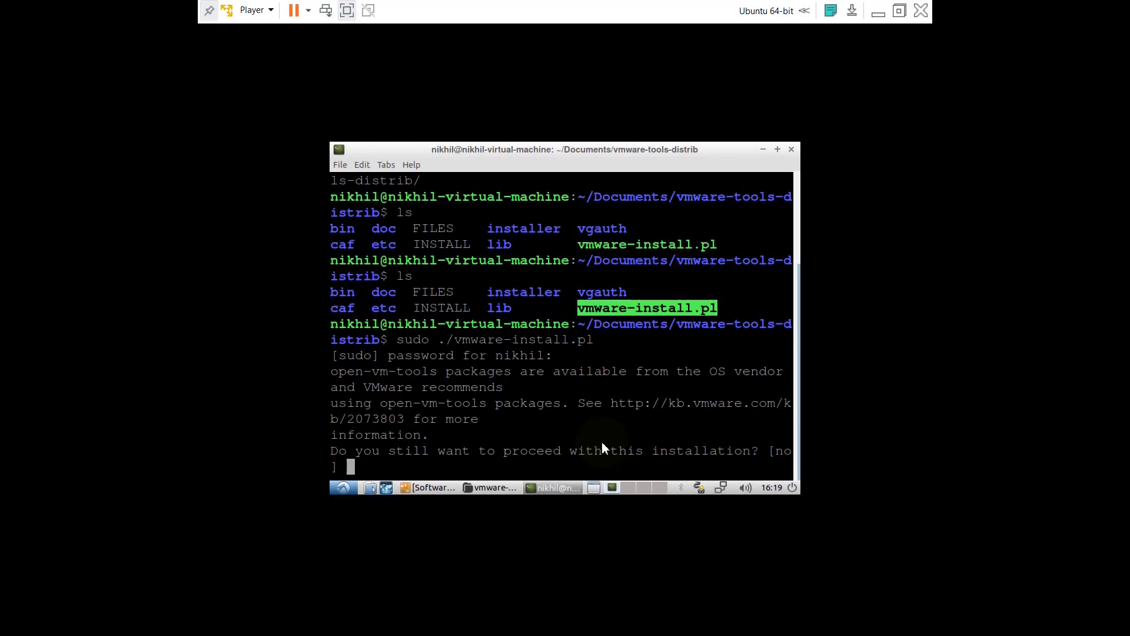
type("yes")
key("Return")
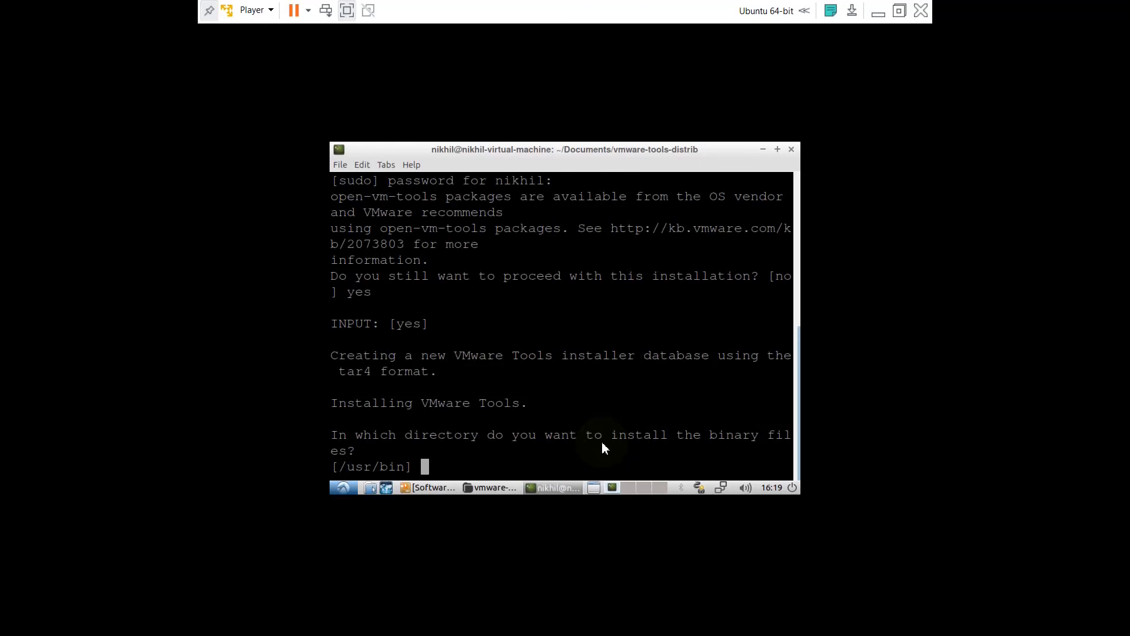
- Accept the installer's default directories for the binary, init, daemon, library and common agent files, including creation of missing paths
key("Return")
key("Return")
key("Return")
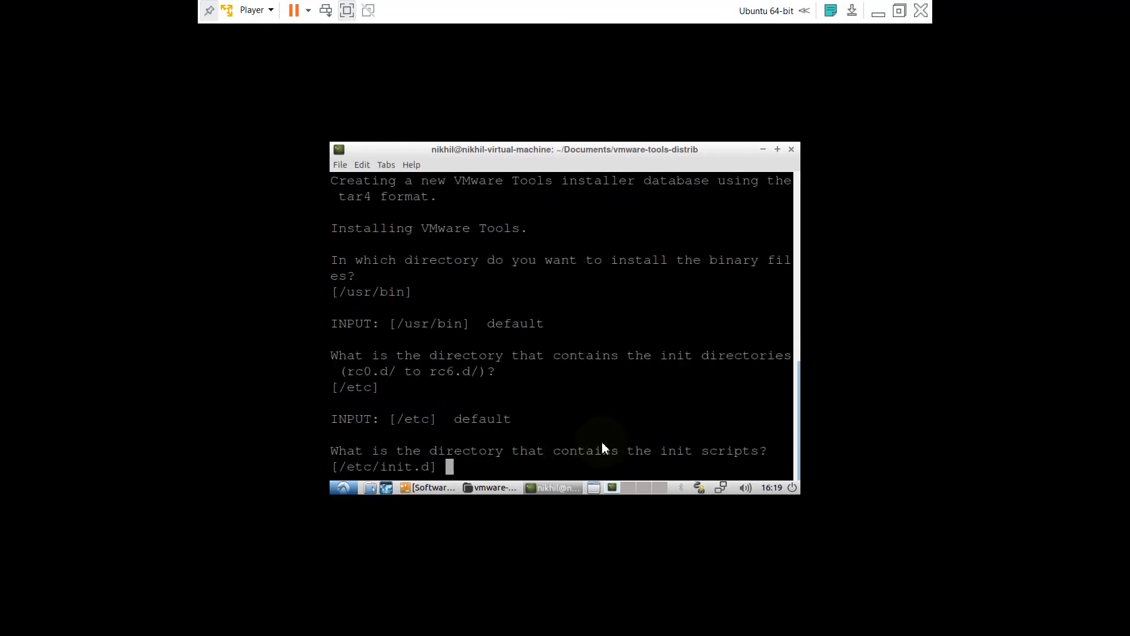
key("Return")
key("Return")
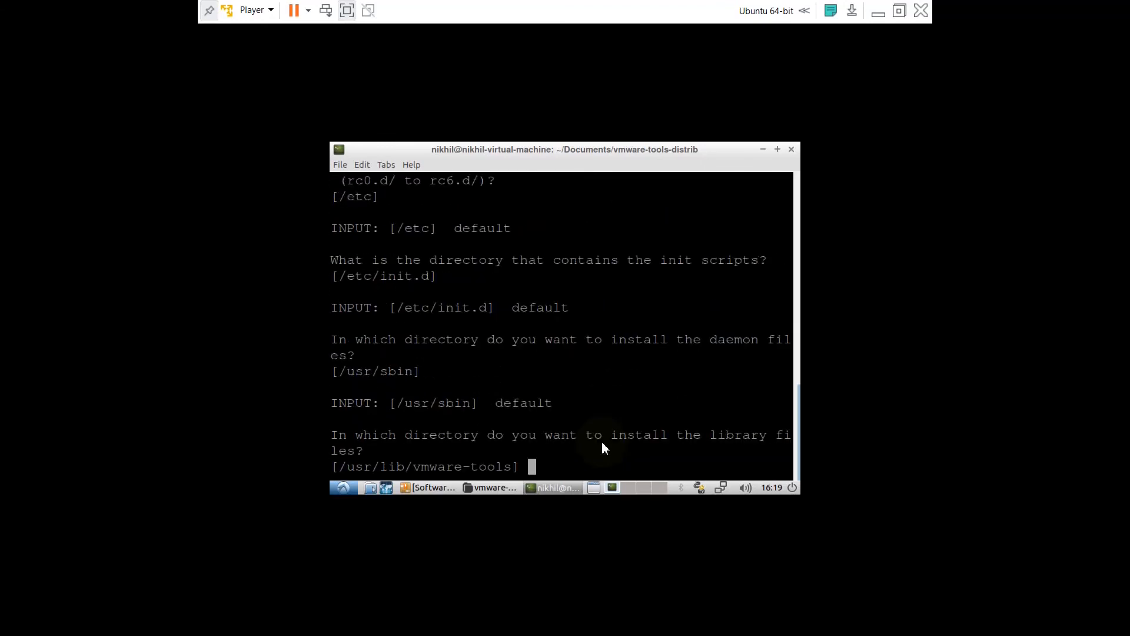
key("Return")
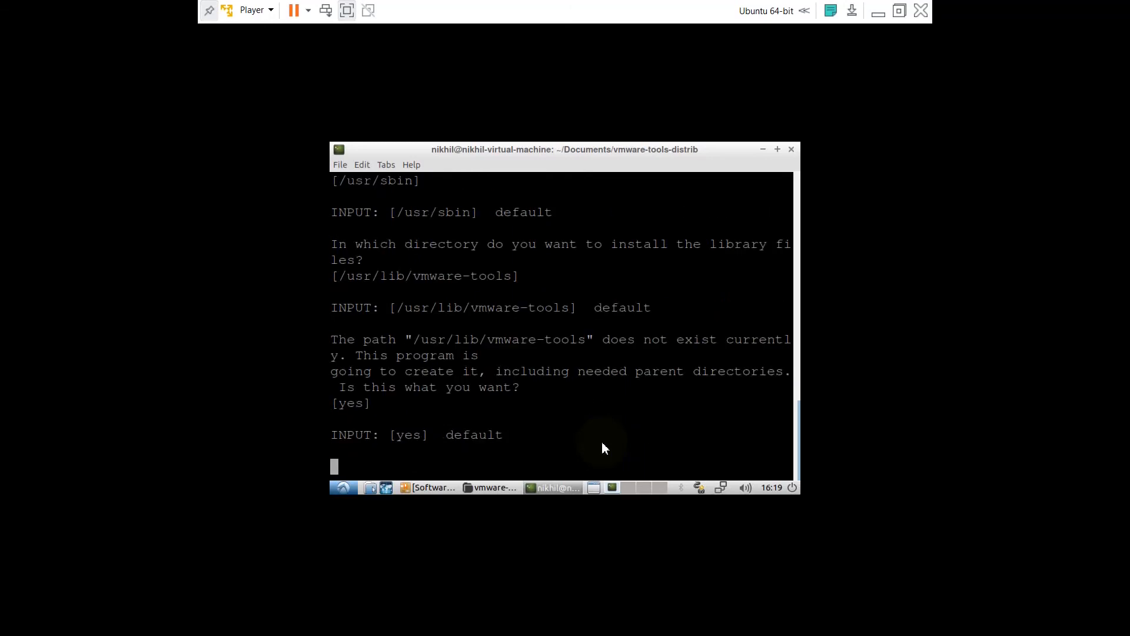
key("Return")
key("Return")
key("Return")
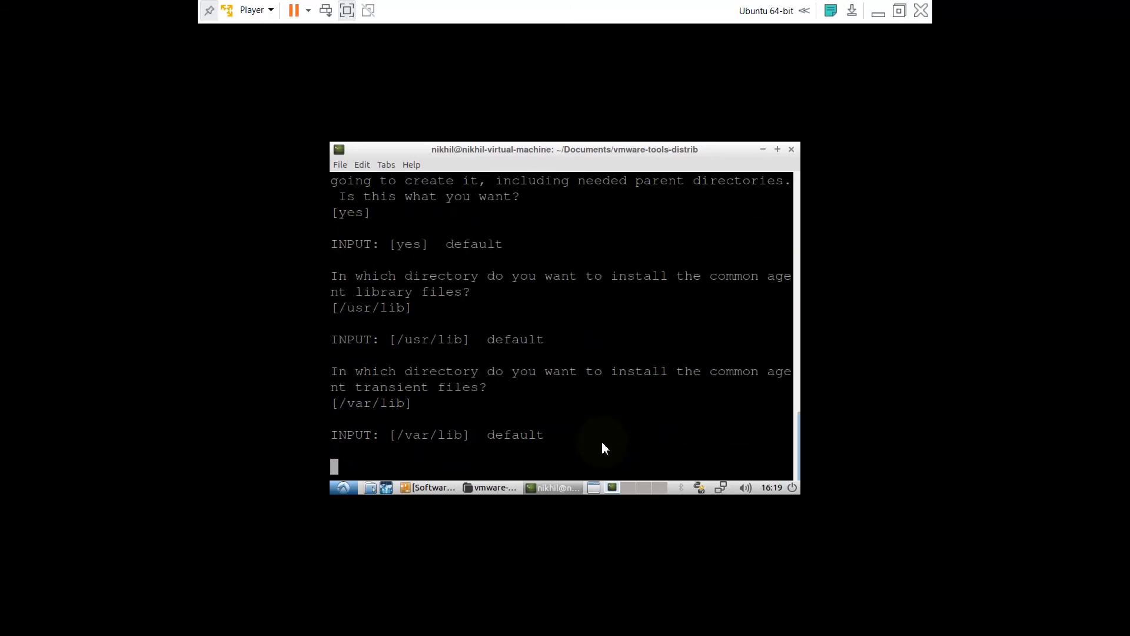
key("Return")
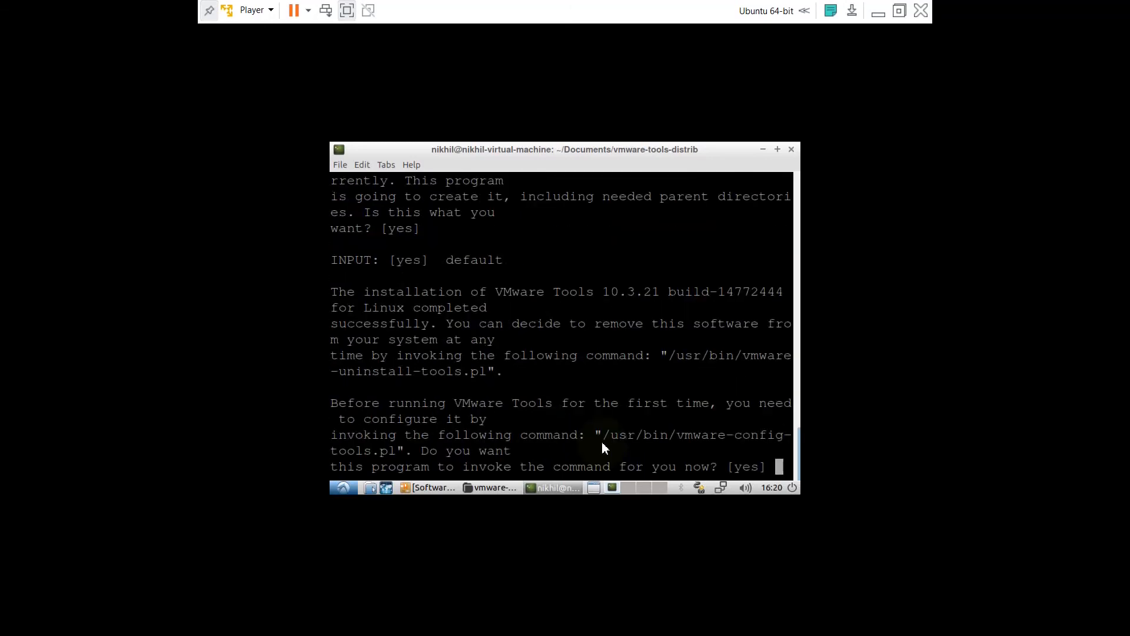
- Run the VMware Tools configuration with the default answers for its features, and close the terminal and file manager
key("Return")
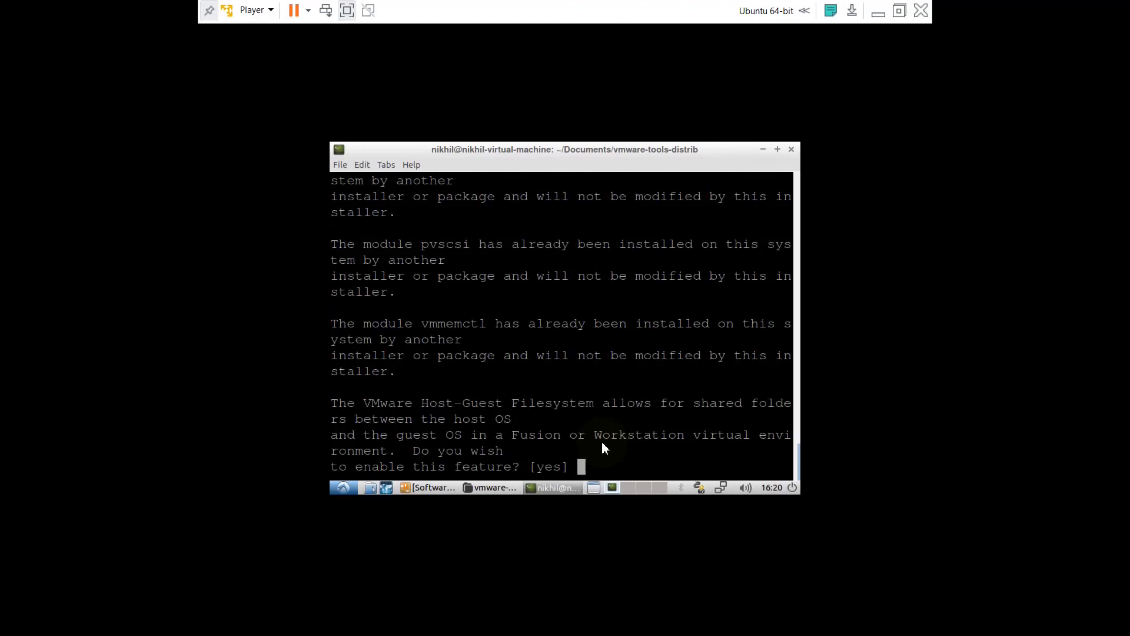
key("Return")
key("Return")
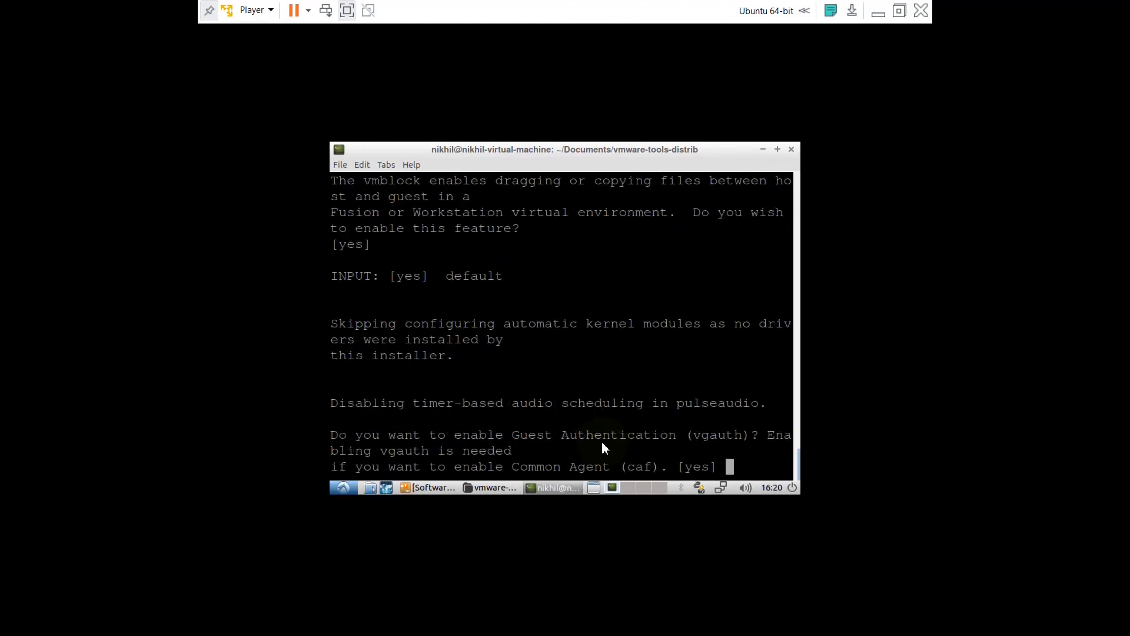
key("Return")
key("Return")
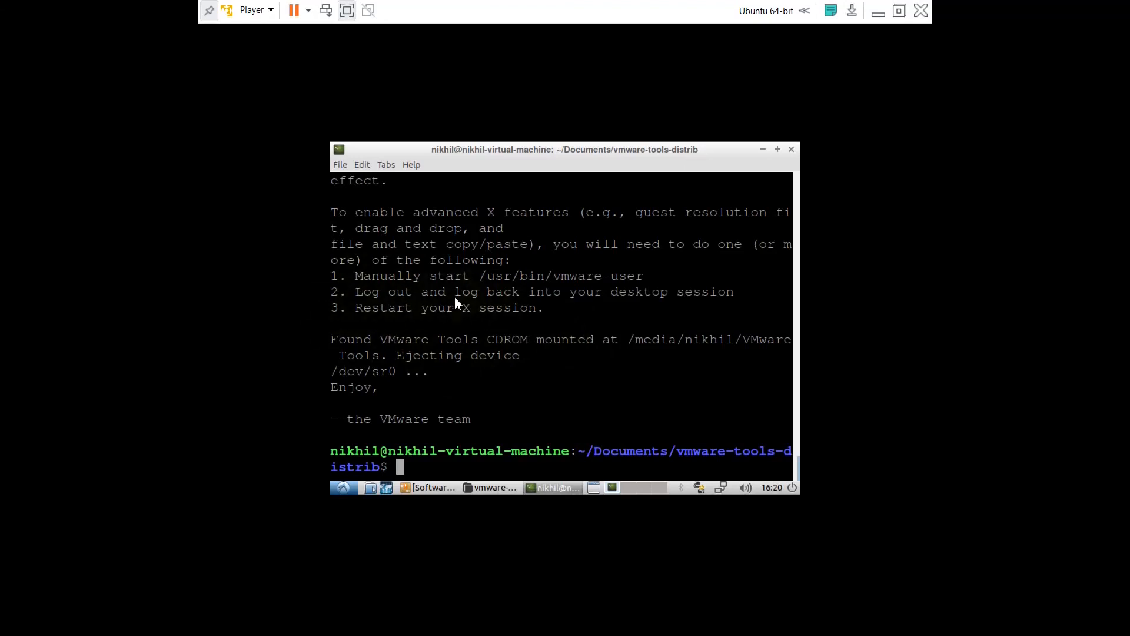
left_click(791, 149)
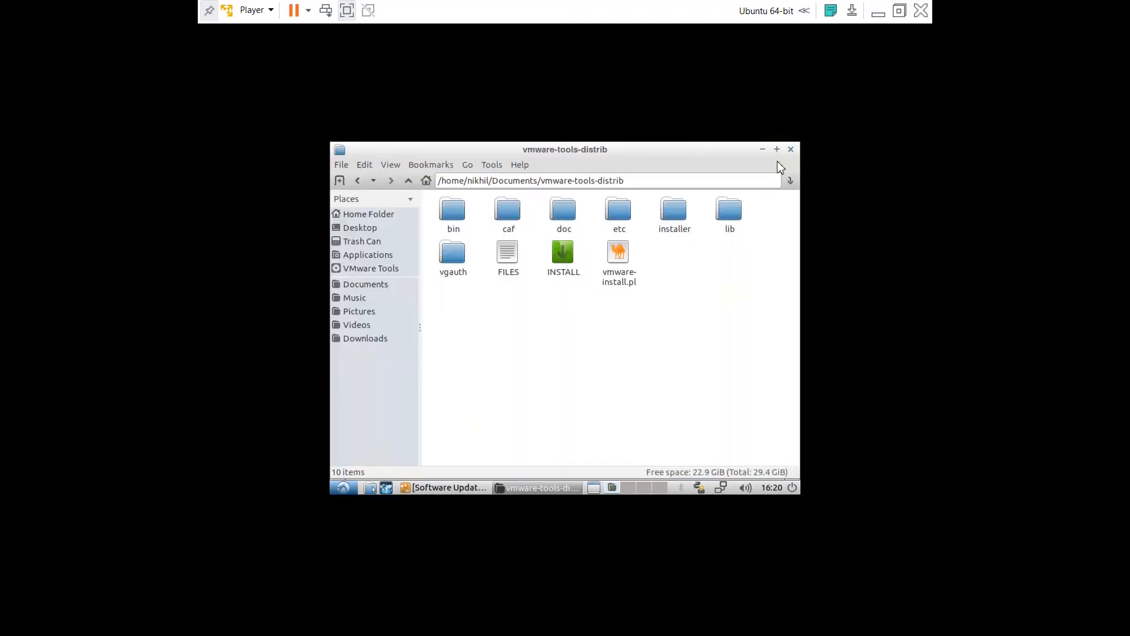
left_click(790, 150)
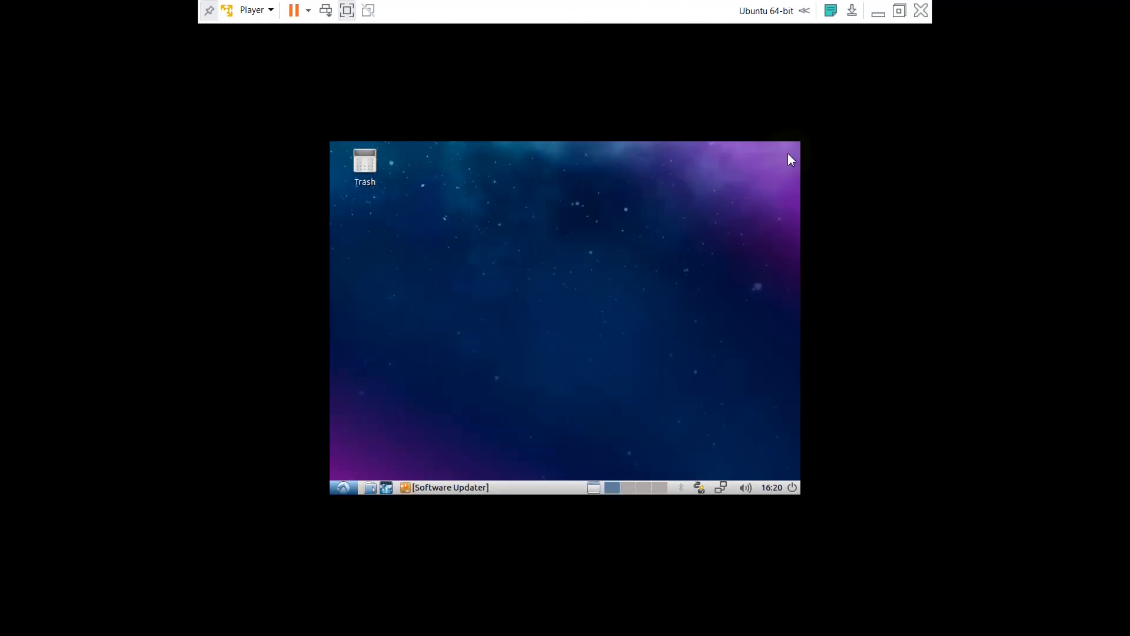
- Log out of the Lubuntu session and log back in with the account password
left_click(344, 488)
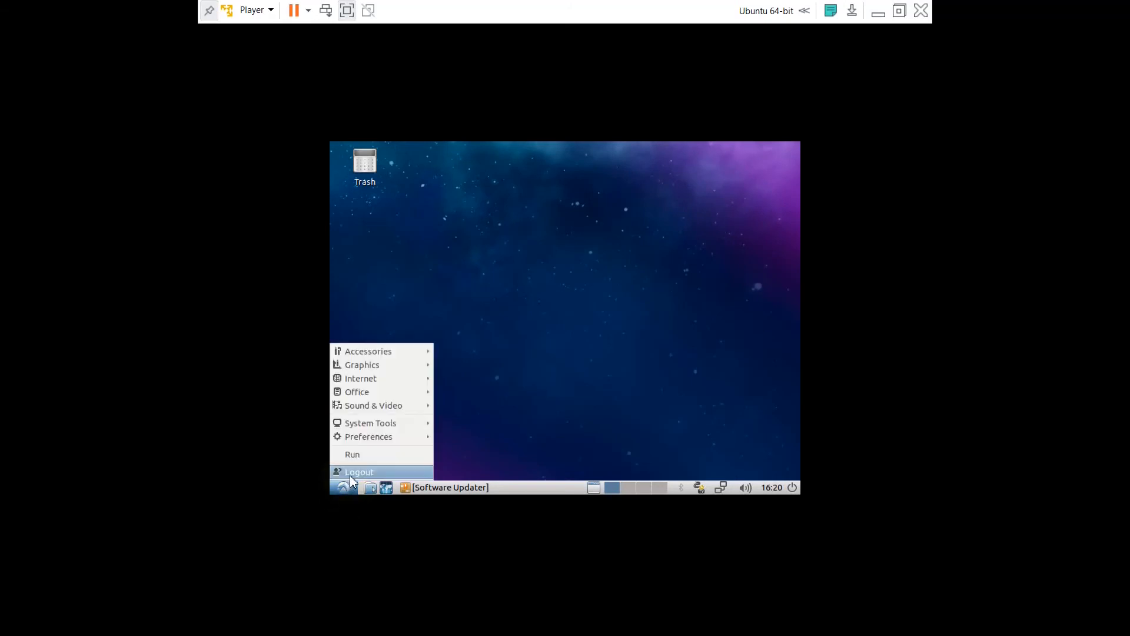
left_click(352, 473)
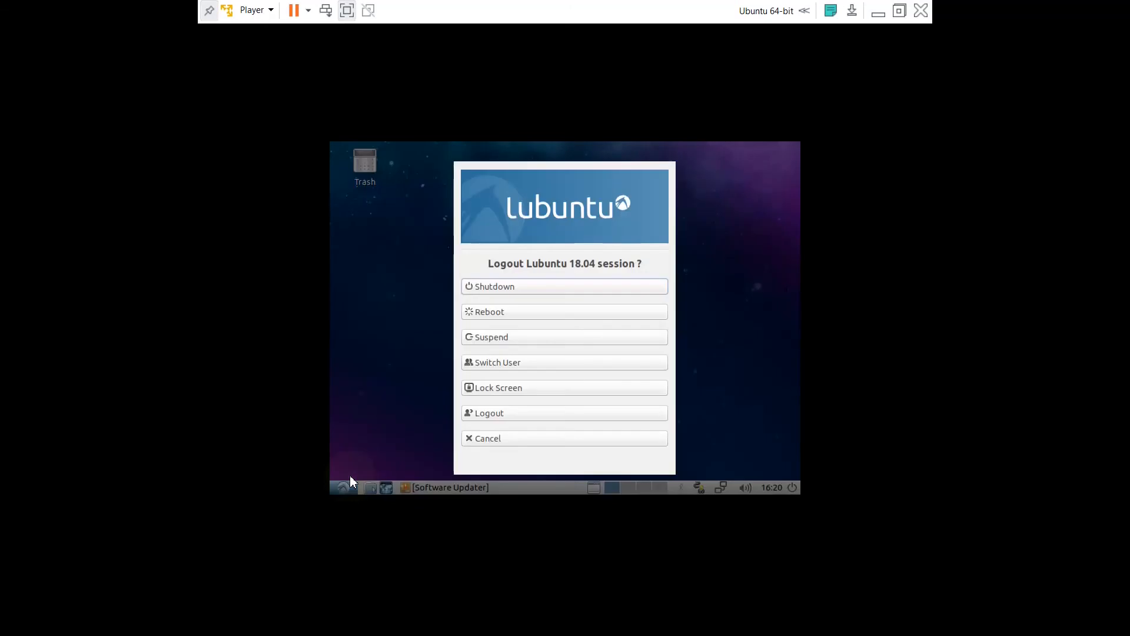
left_click(489, 418)
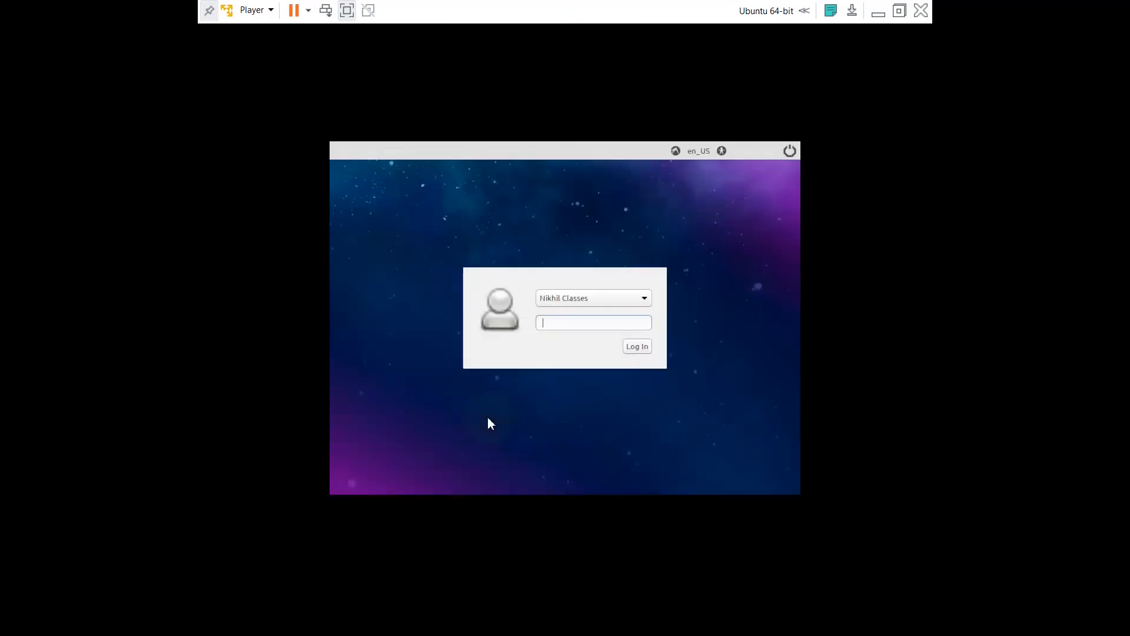
type("•")
key("Return")
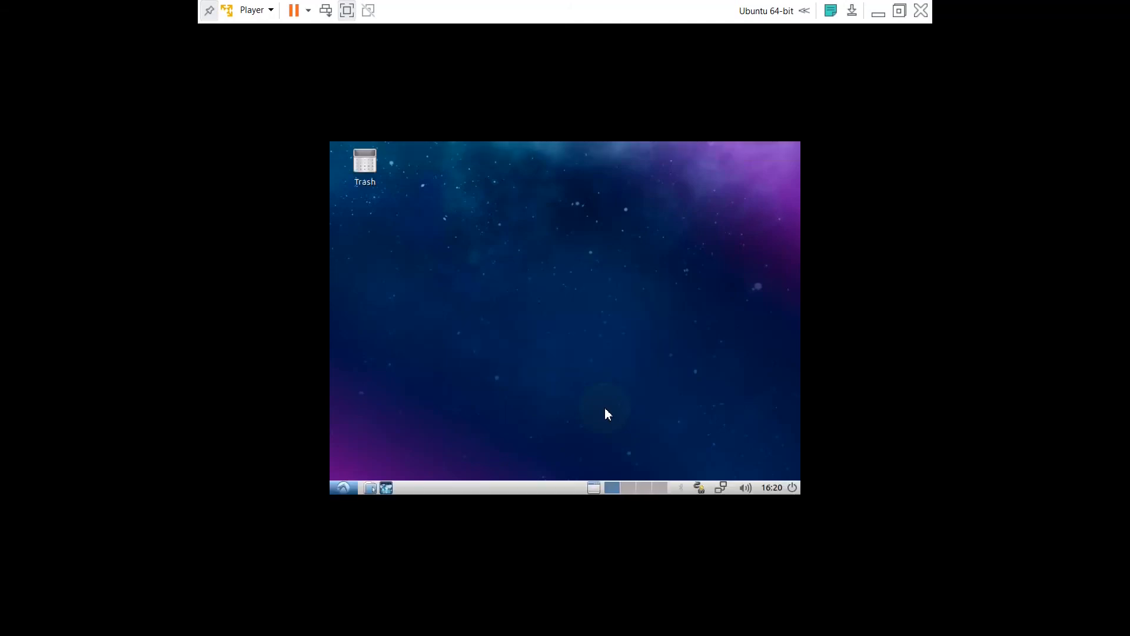
- Leave full-screen mode and re-enter it so the guest desktop fits the whole display
left_click(347, 10)
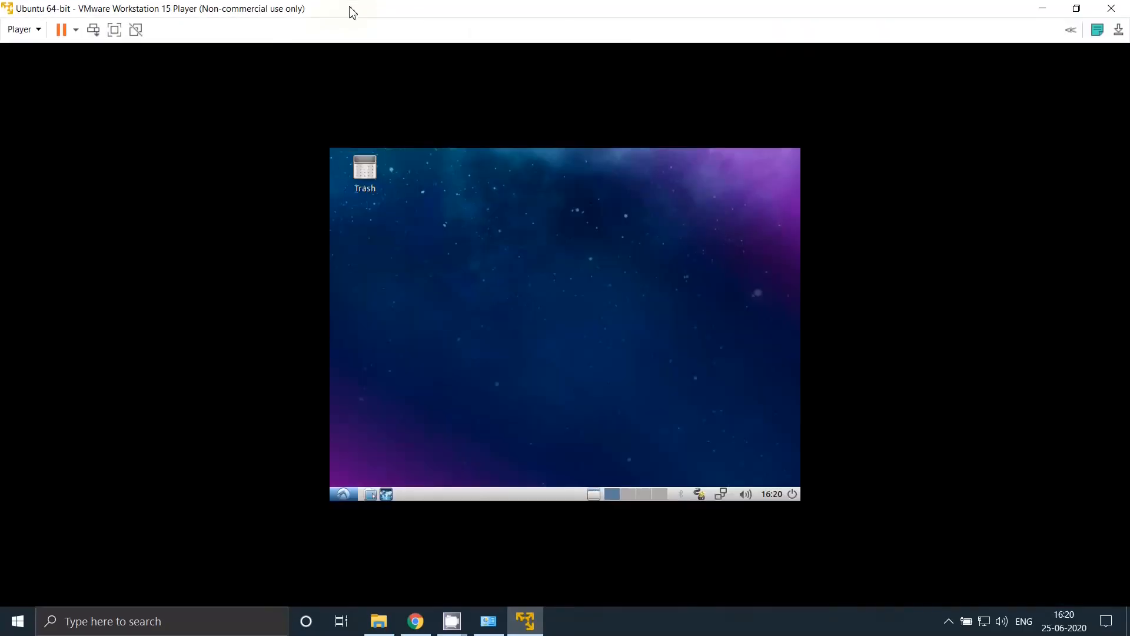
left_click(118, 31)
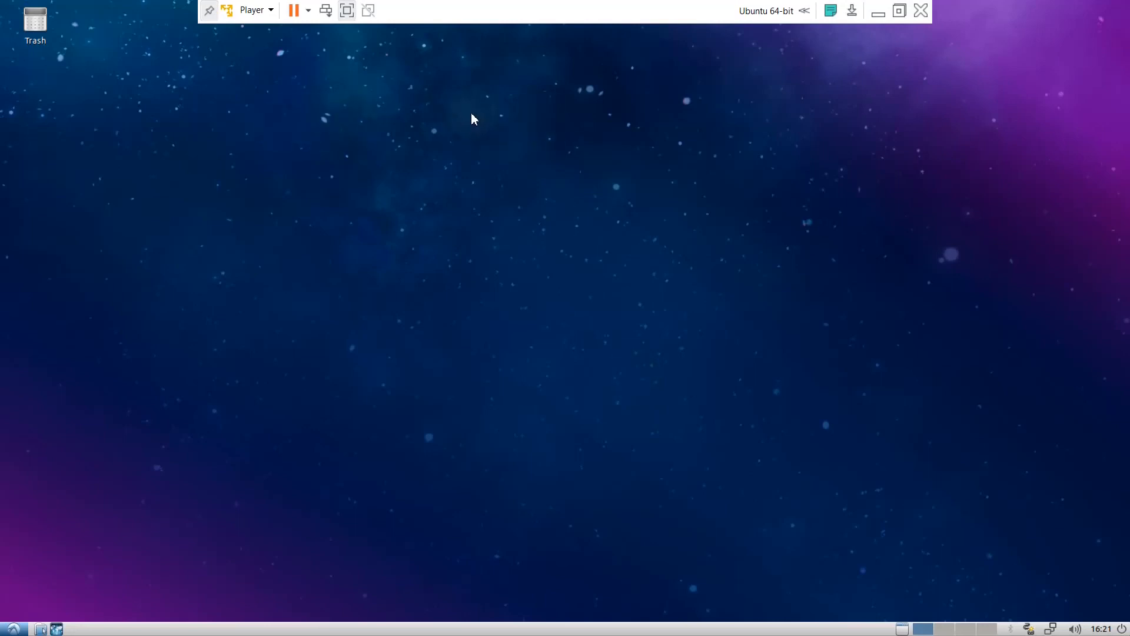
- Shut down the Lubuntu guest and dismiss the Removable Devices hint
left_click(13, 629)
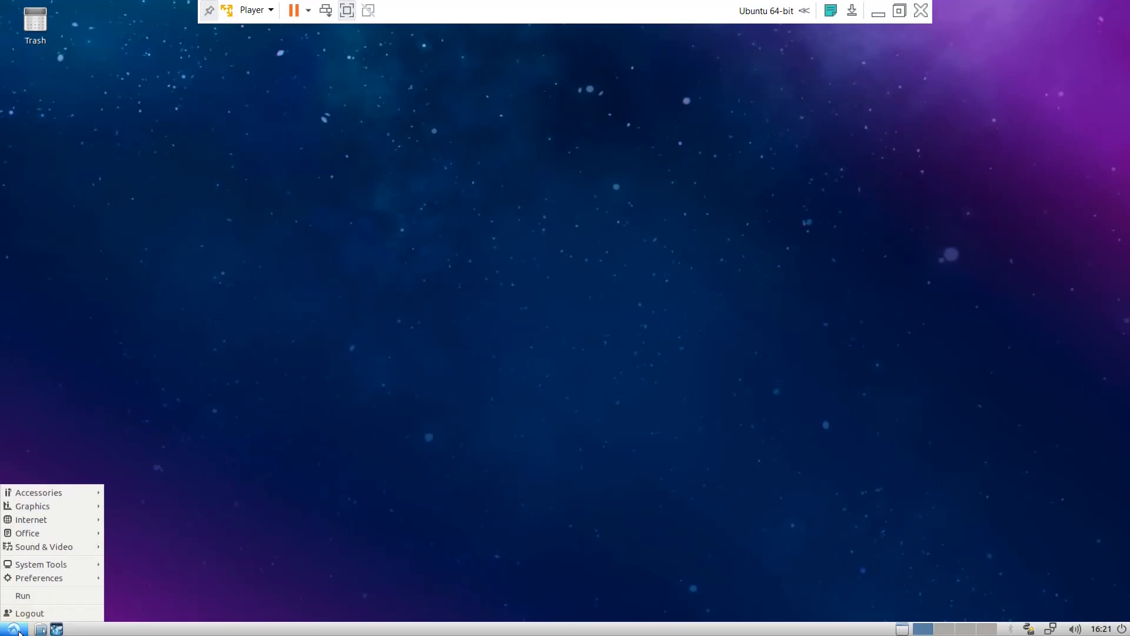
left_click(30, 613)
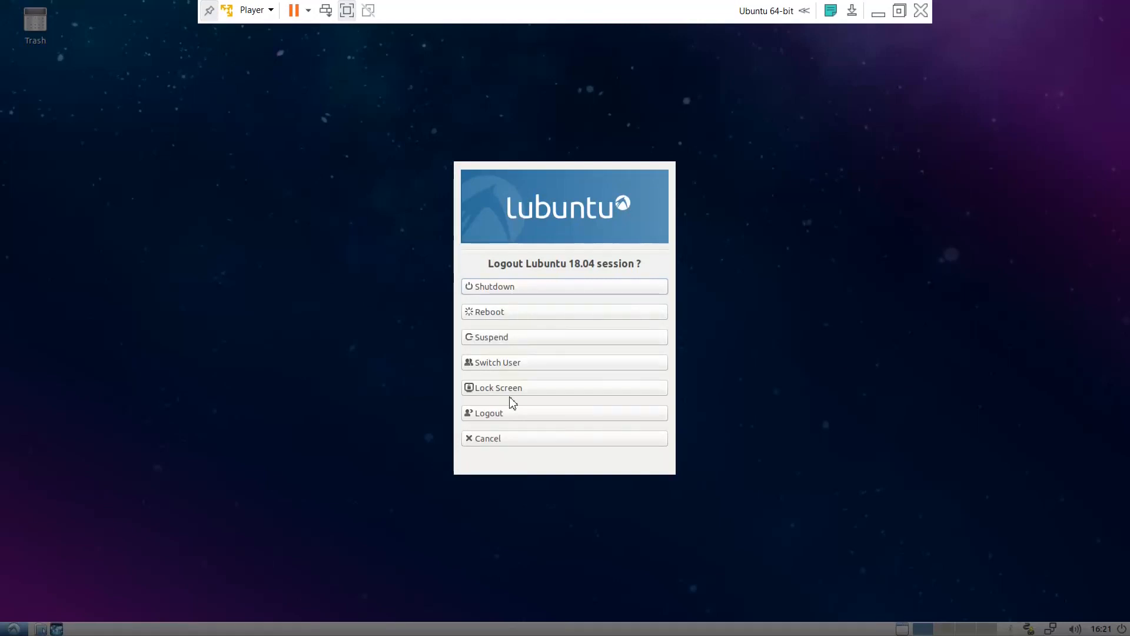
left_click(509, 291)
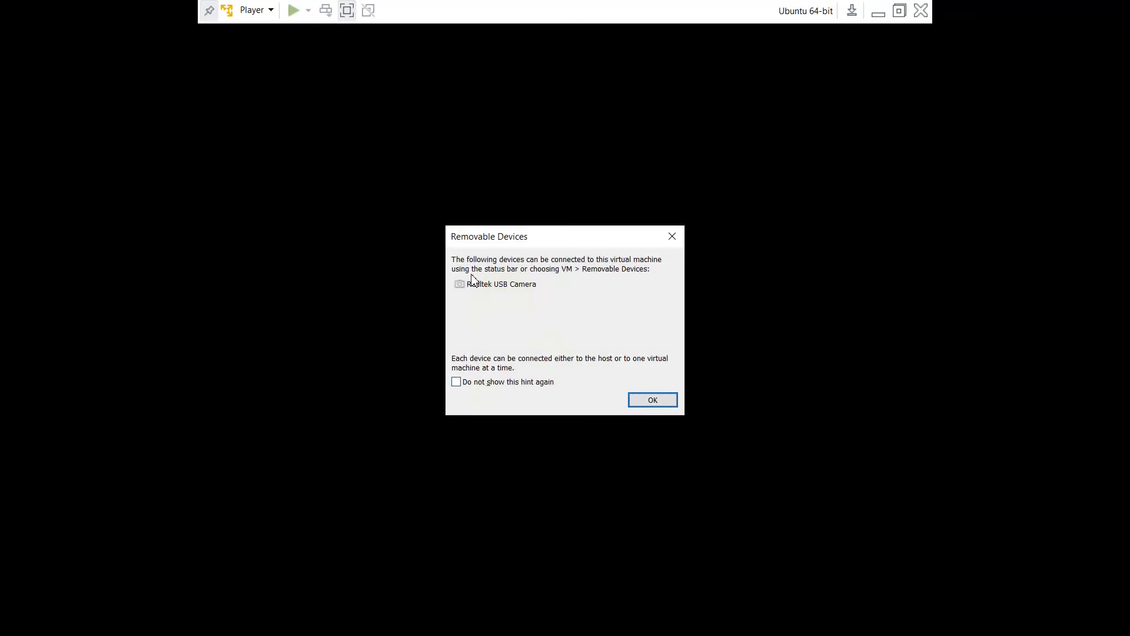
left_click(641, 402)
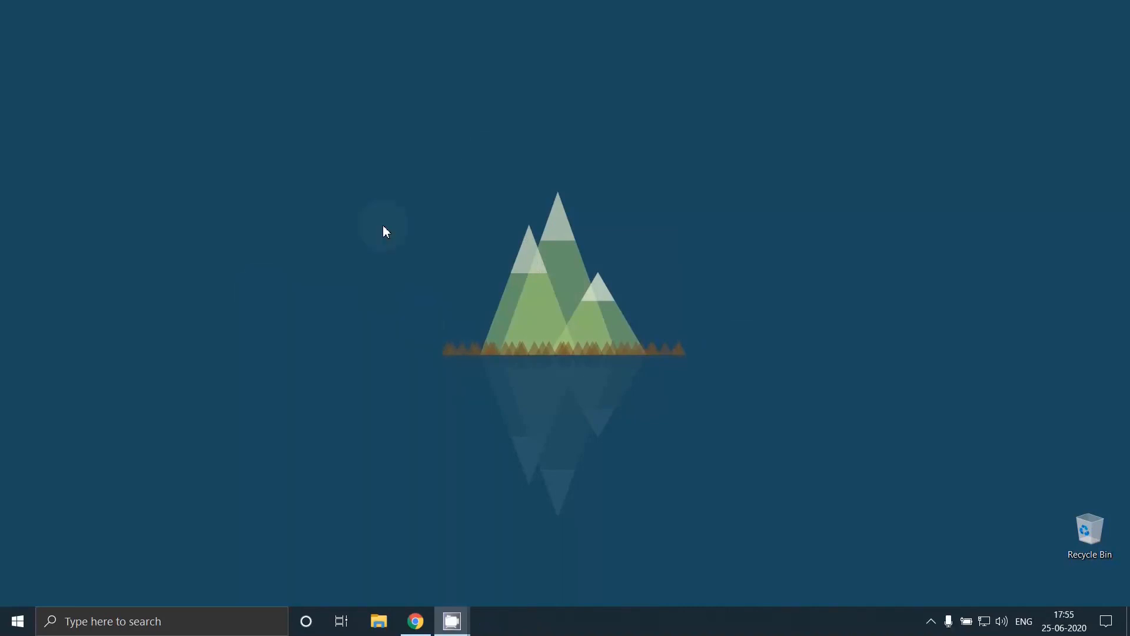
- Open VMware Workstation 15 Player from Windows and power on the Ubuntu 64-bit virtual machine
left_click(28, 621)
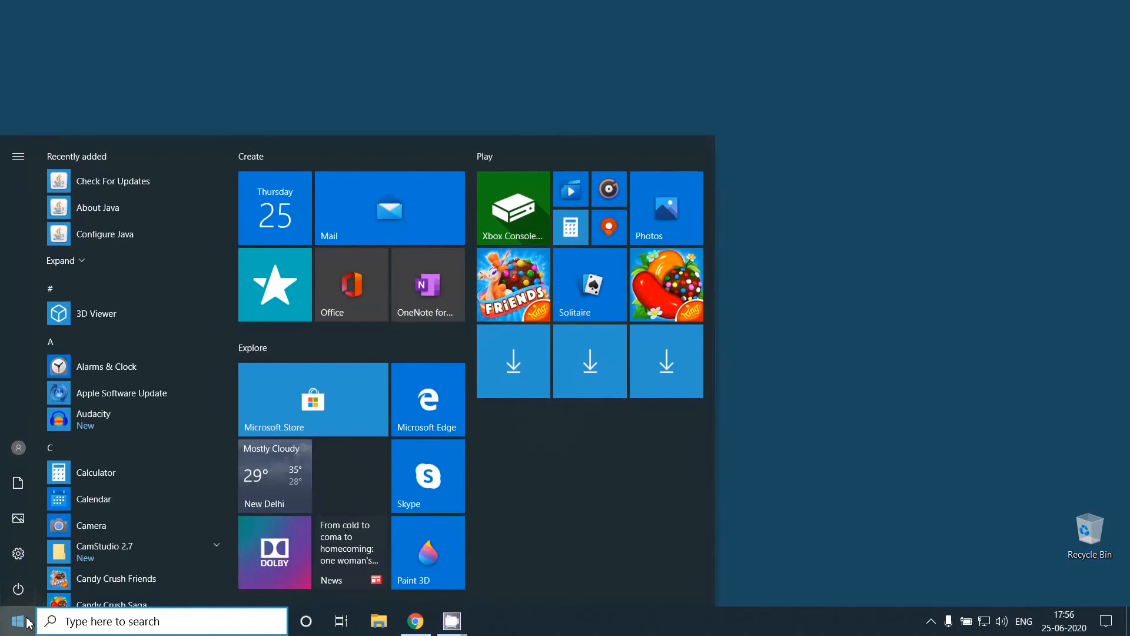
type("vmware")
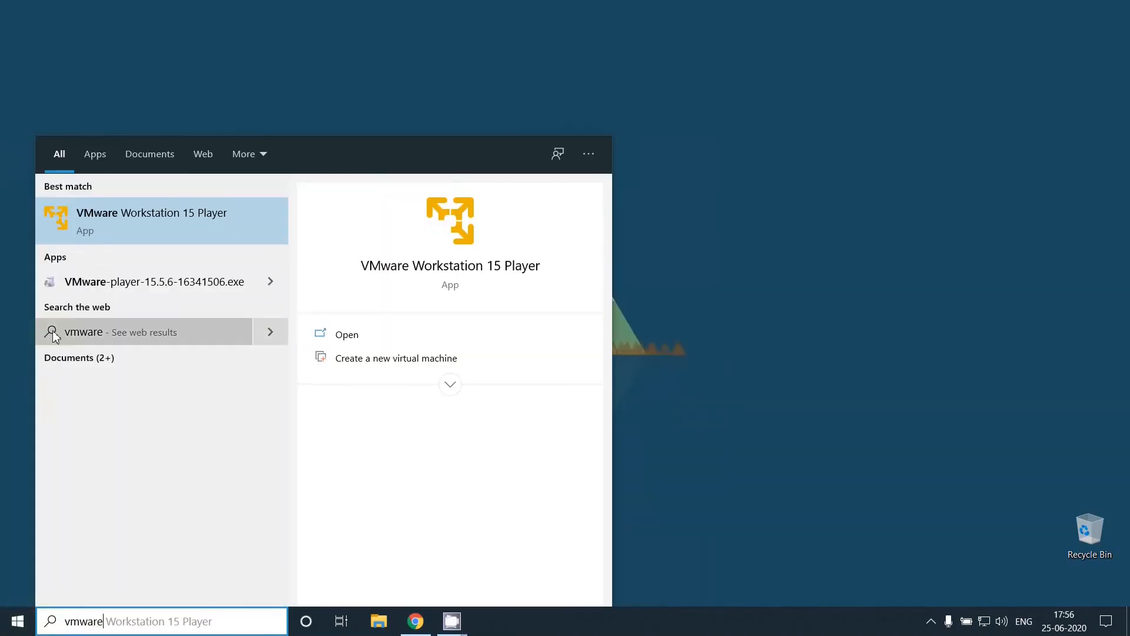
left_click(113, 222)
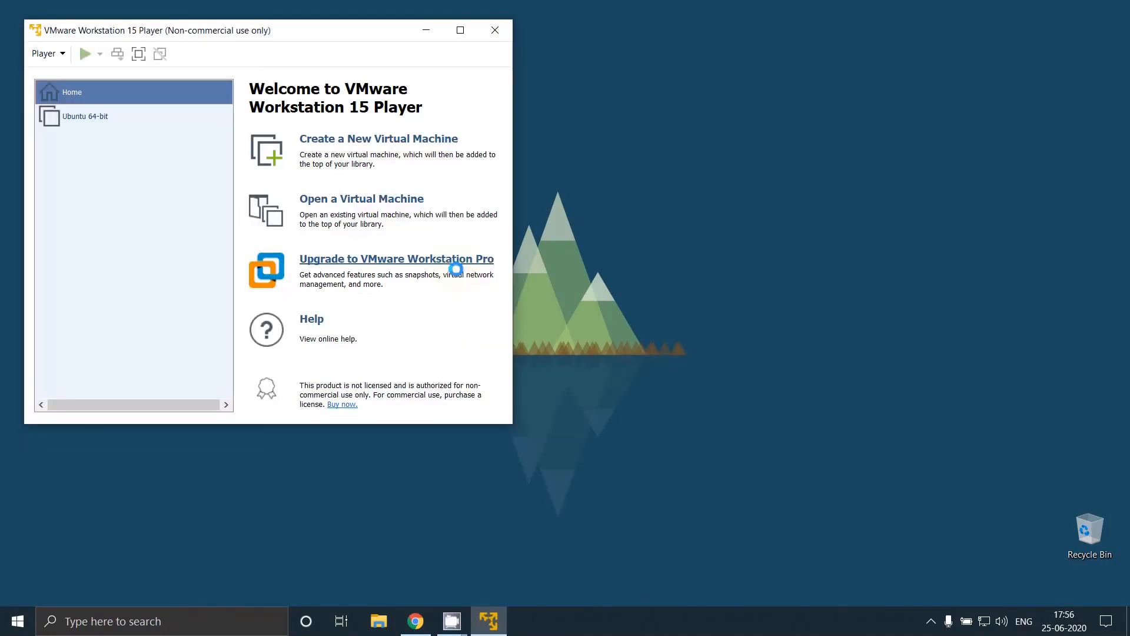
left_click(88, 119)
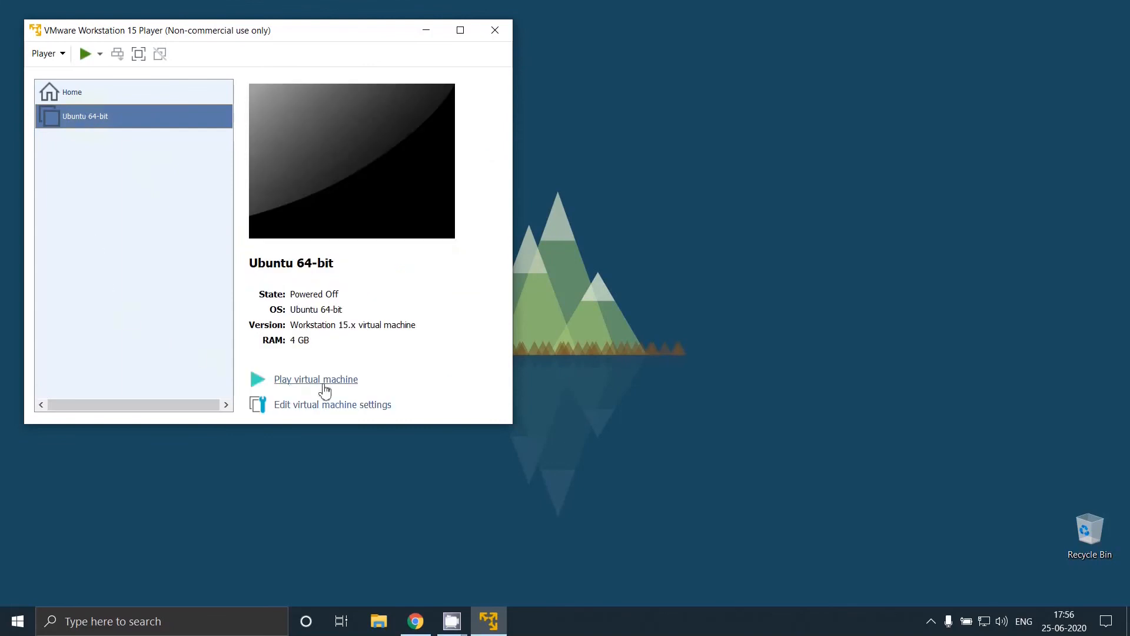
left_click(325, 382)
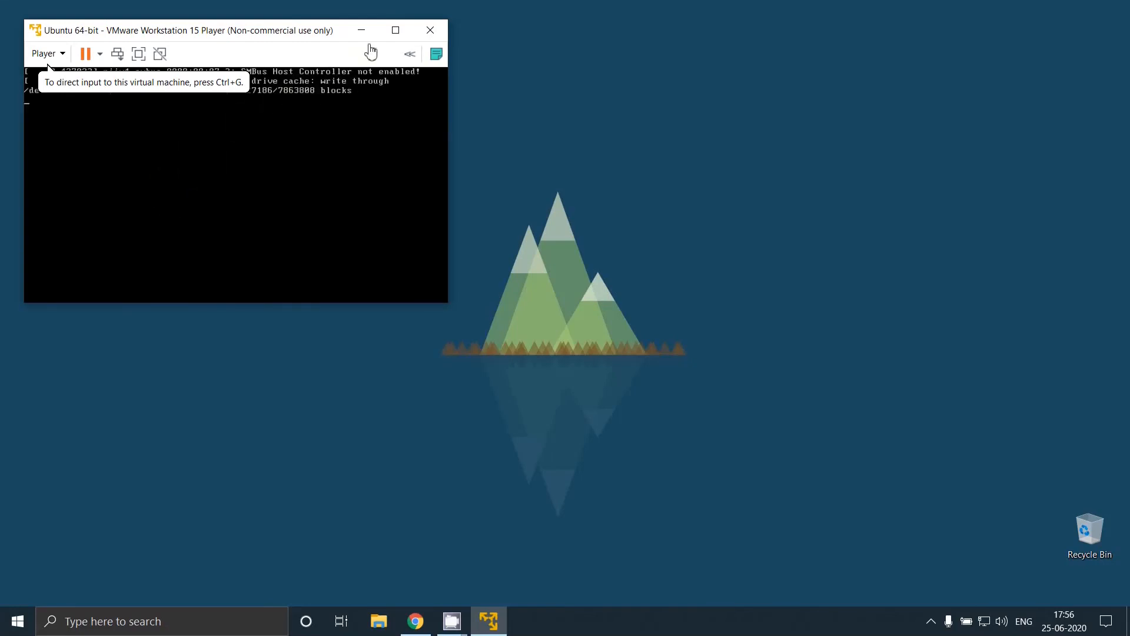
- Show the virtual machine in full screen and log in to Lubuntu with the account password
left_click(396, 31)
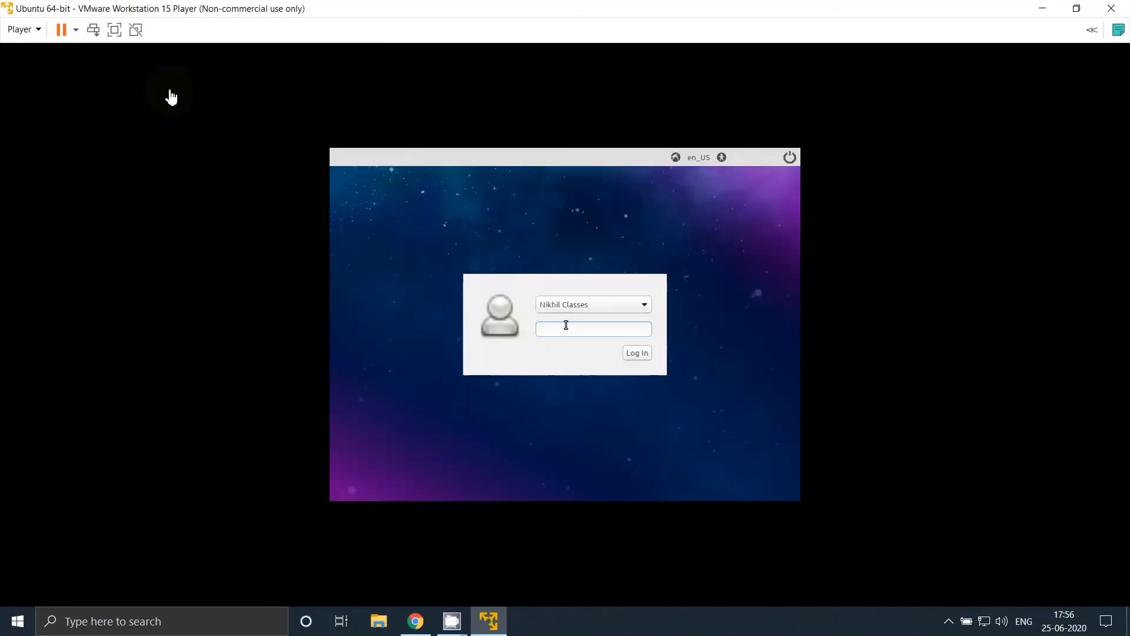
left_click(116, 33)
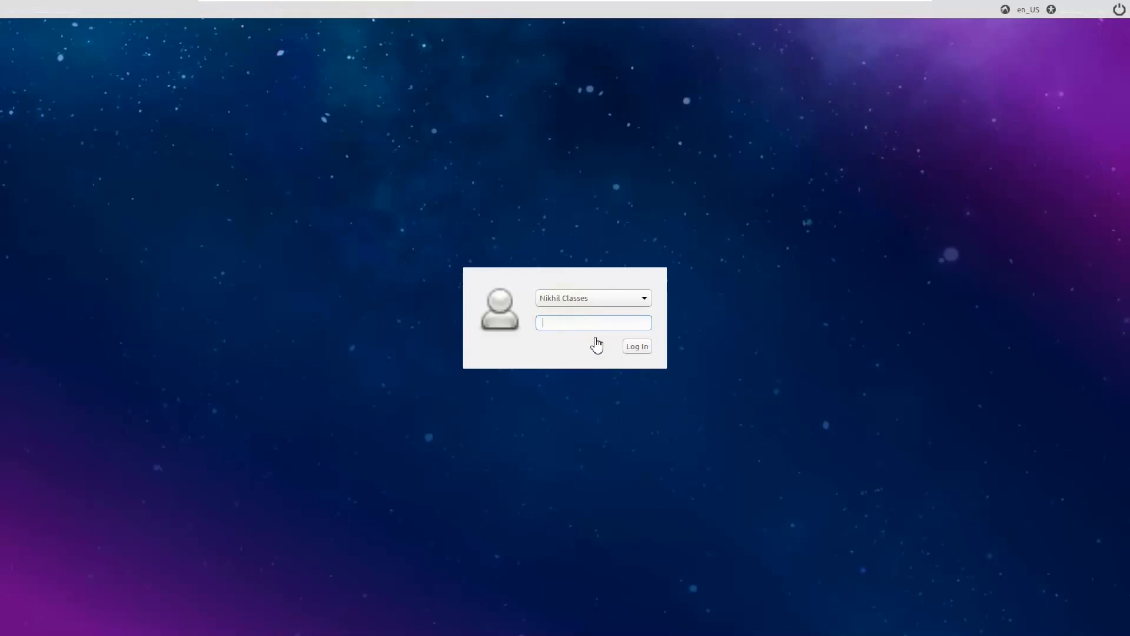
key("Return")
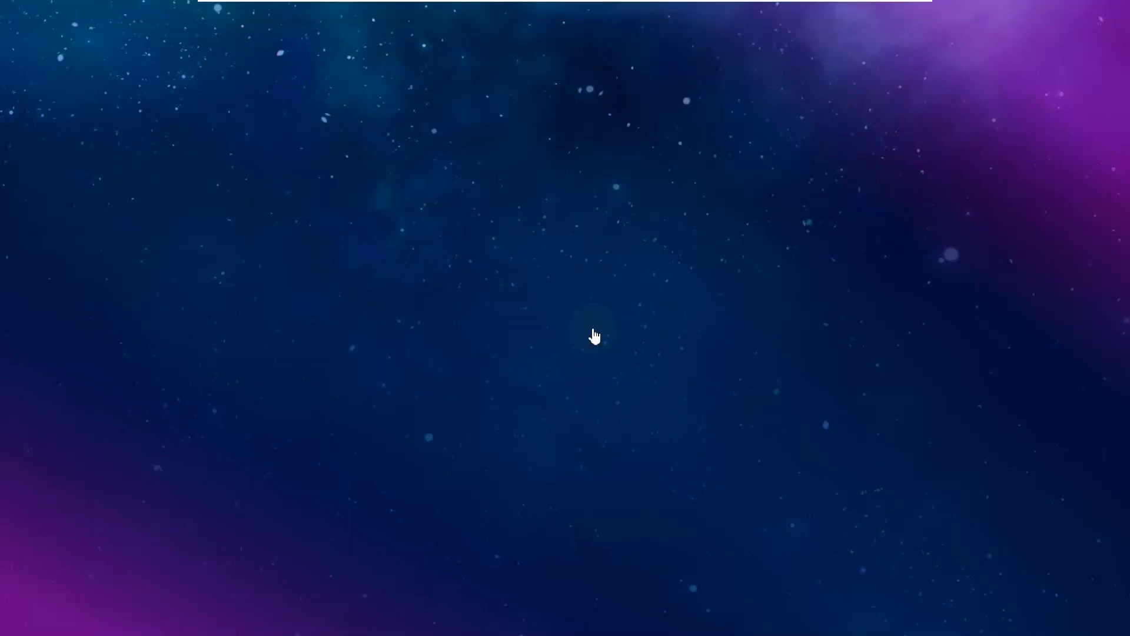